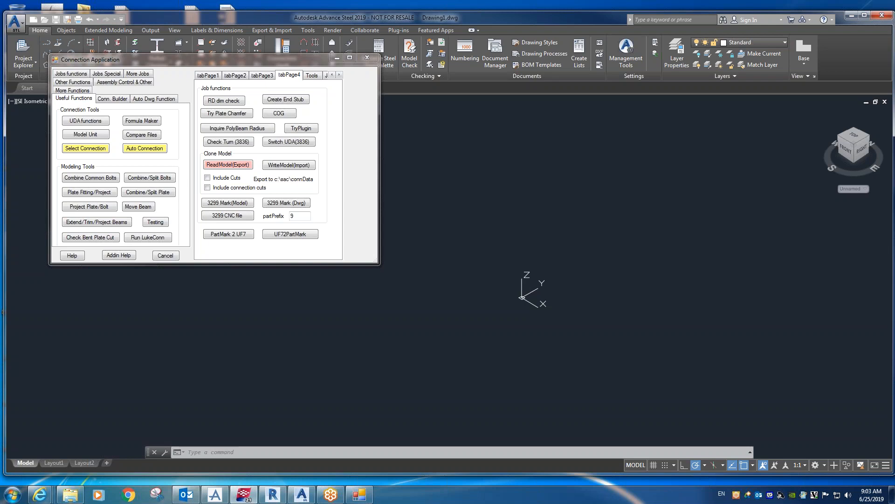
Step: Dismiss the export message, switch to the DemoRevitTekla model in Tekla Structures and clear the view of the braced frame
drag(201, 63, 0, 96)
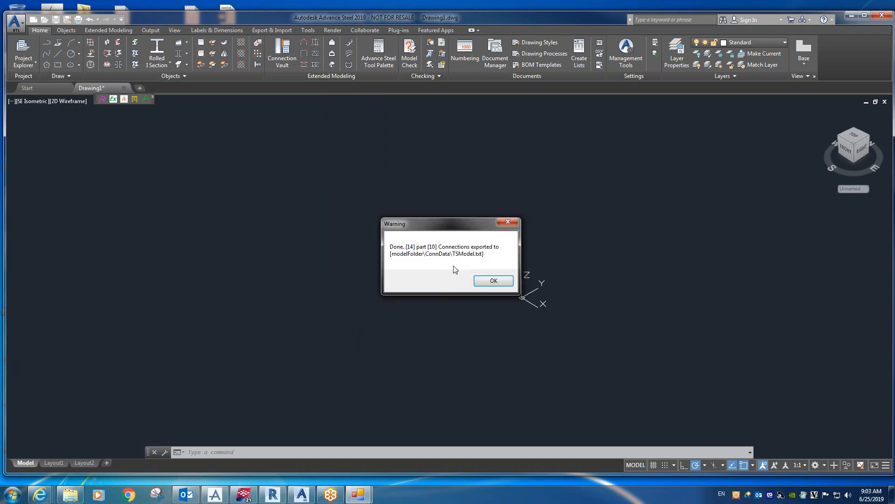
click(494, 281)
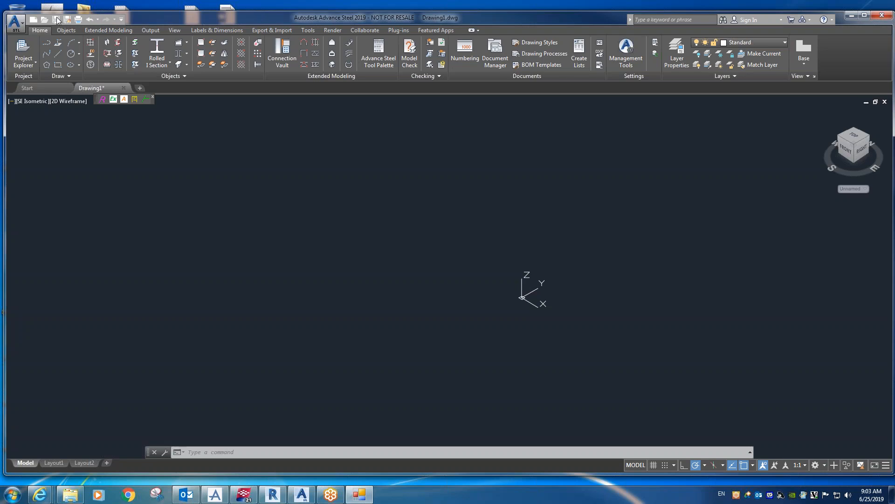
key(alt+Tab)
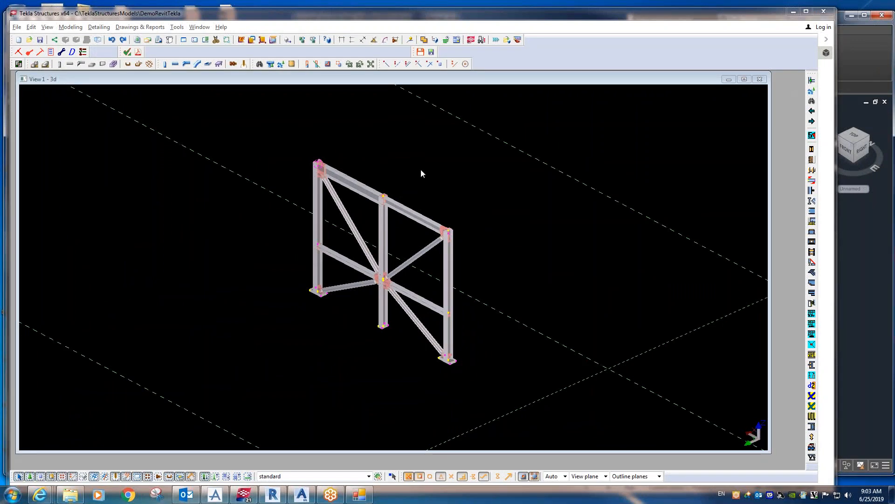
drag(681, 142, 784, 109)
middle_drag(491, 217, 441, 230)
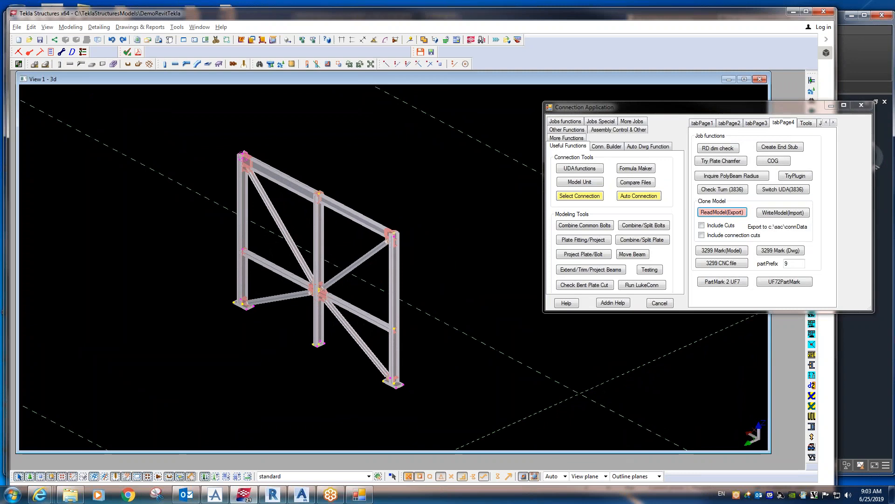
Step: Open the gusset settings of the connection at the frame's upper-left corner
click(438, 164)
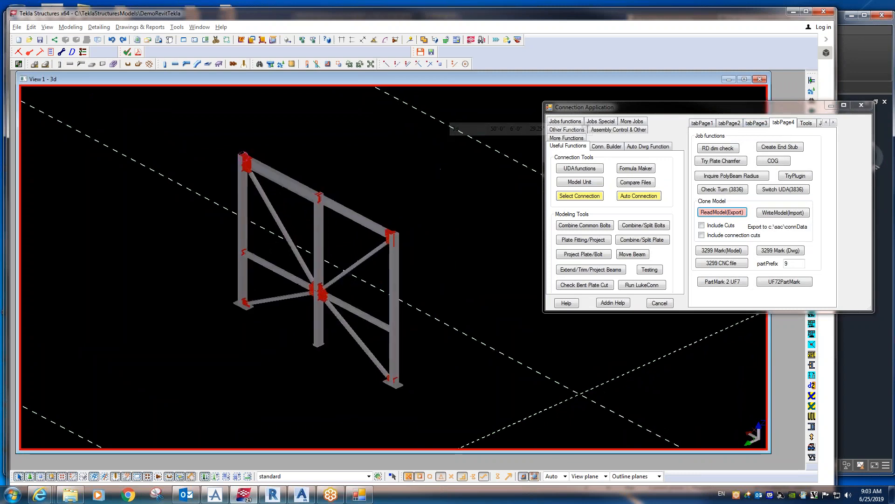
scroll(246, 180, up, 5)
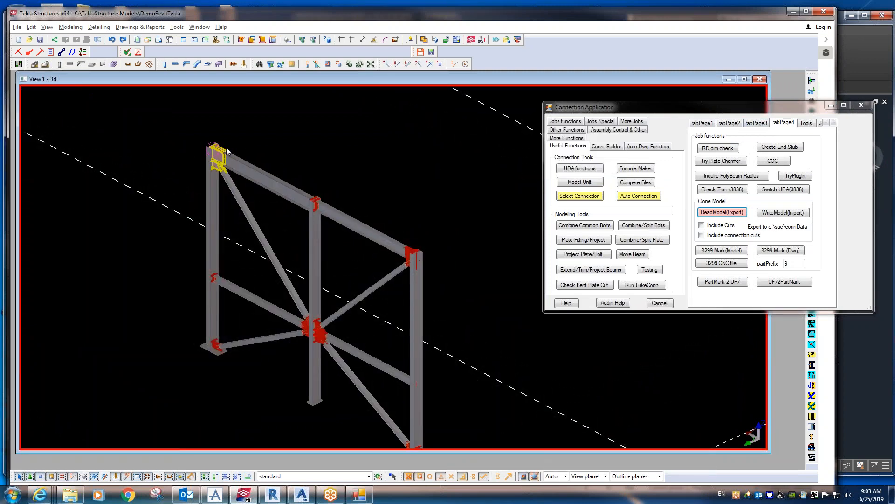
scroll(233, 193, up, 4)
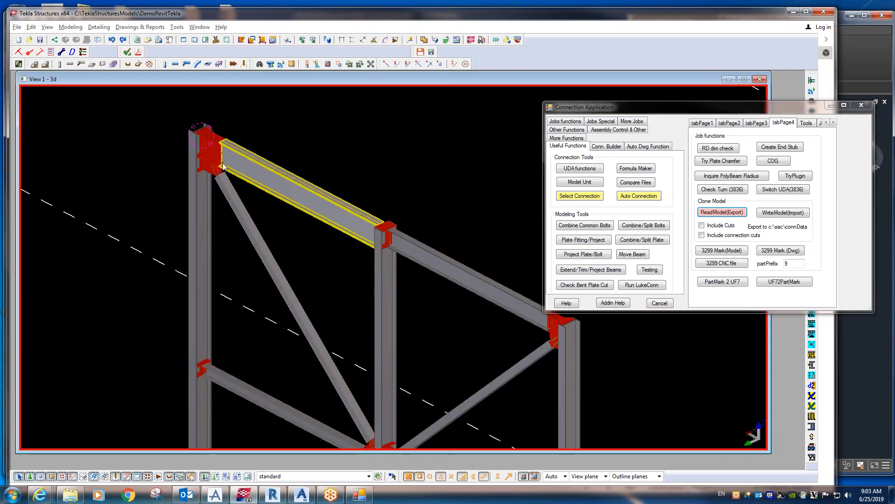
click(206, 160)
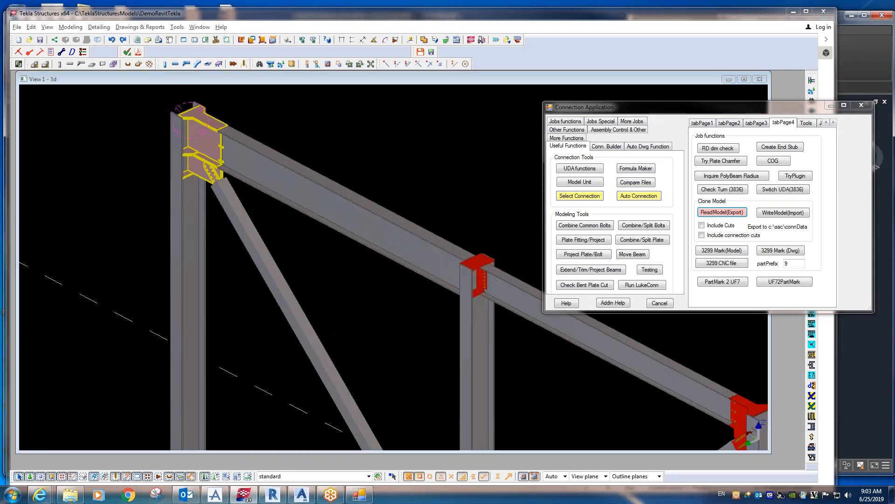
drag(283, 77, 359, 61)
click(346, 92)
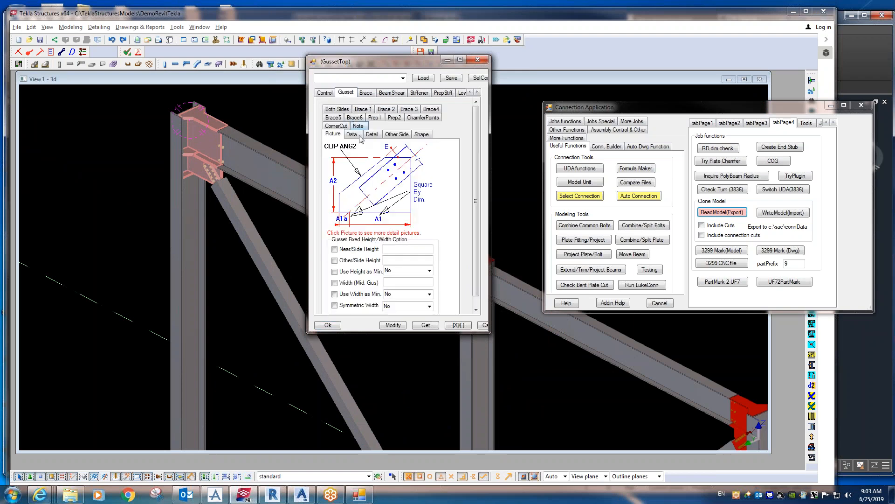
Step: Set the gusset plate thickness to GussetThick+1 and apply it to the upper-left connection
click(352, 127)
drag(394, 153, 347, 153)
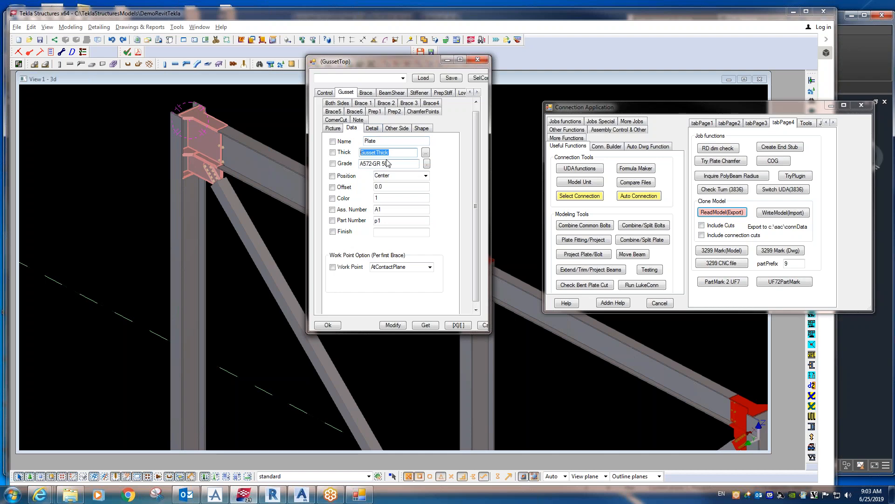
scroll(191, 212, up, 5)
click(193, 205)
click(204, 189)
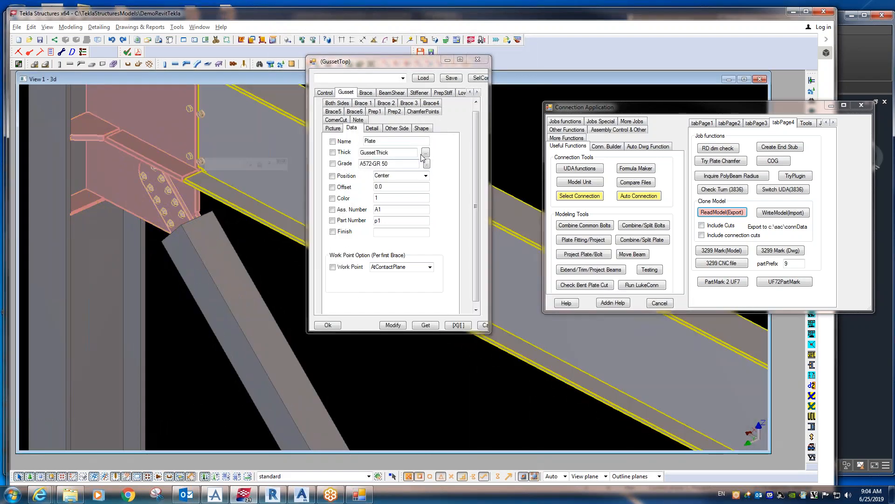
click(396, 149)
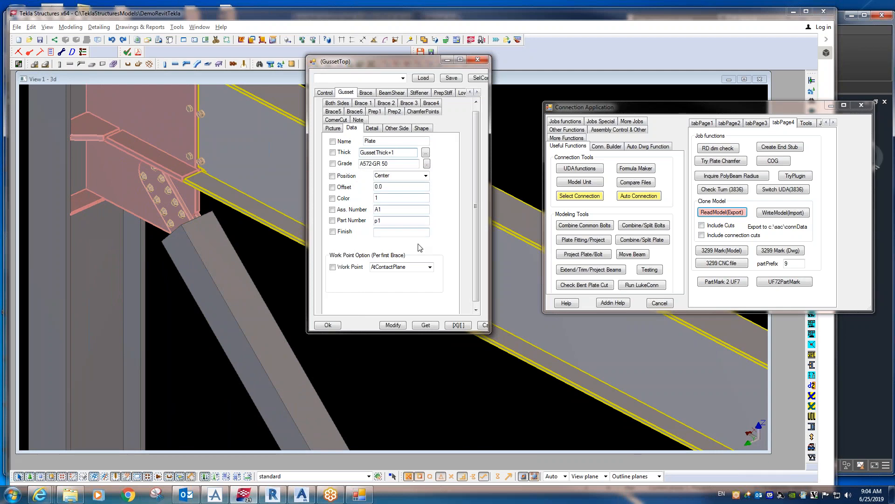
click(387, 327)
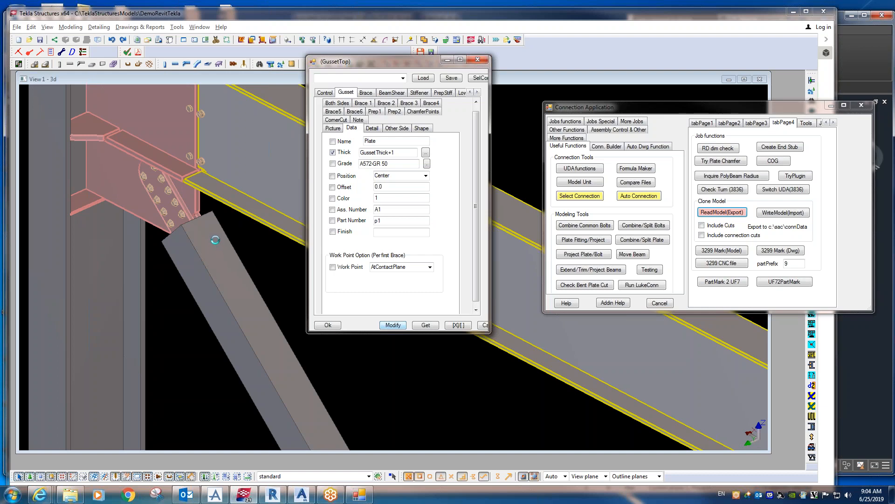
scroll(210, 253, up, 3)
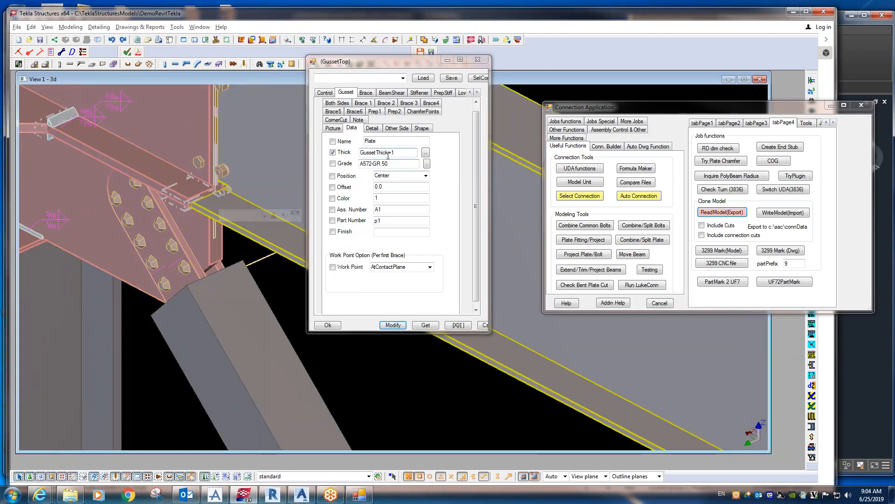
Step: Restore the gusset plate thickness to GussetThick, apply it to the connection and close its settings
drag(388, 153, 409, 154)
key(Delete)
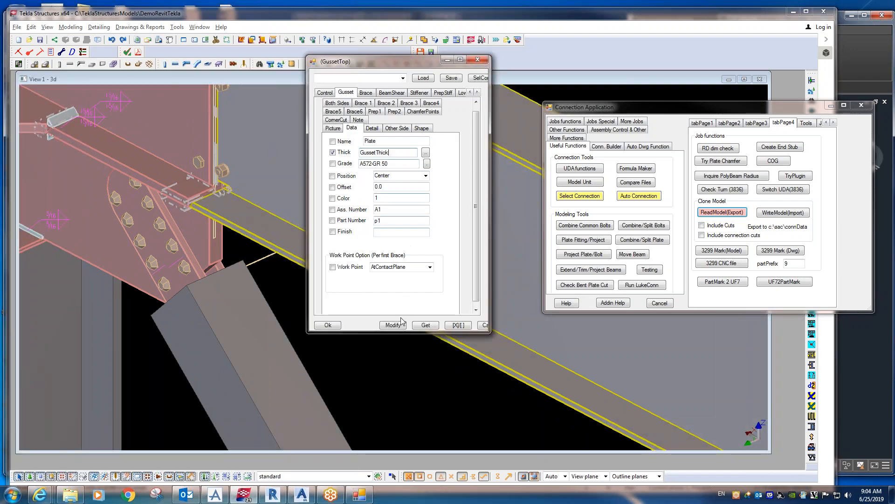
click(393, 325)
click(395, 325)
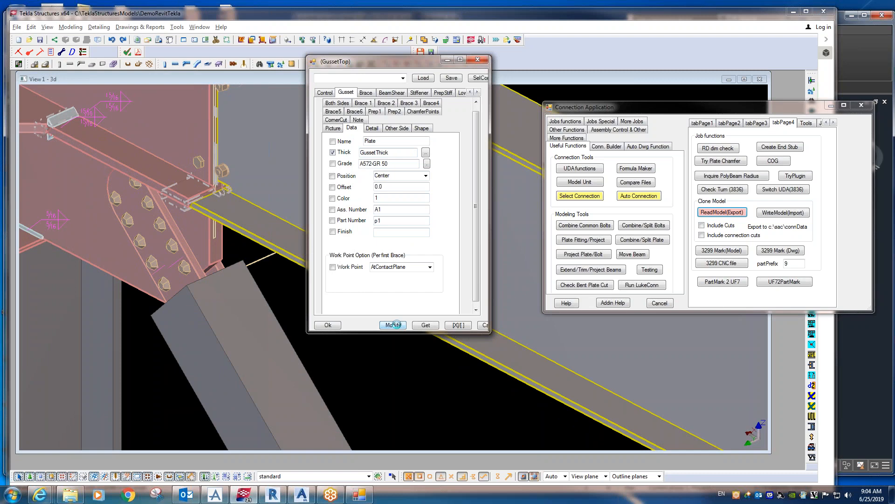
drag(449, 69, 488, 79)
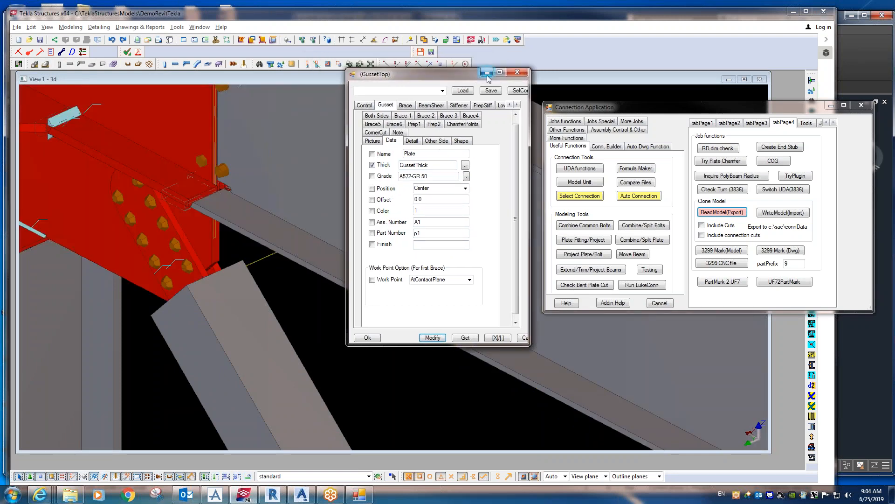
click(518, 70)
Step: Select the whole frame with its connections and export it with ReadModel(Export)
scroll(366, 235, down, 5)
scroll(366, 234, down, 8)
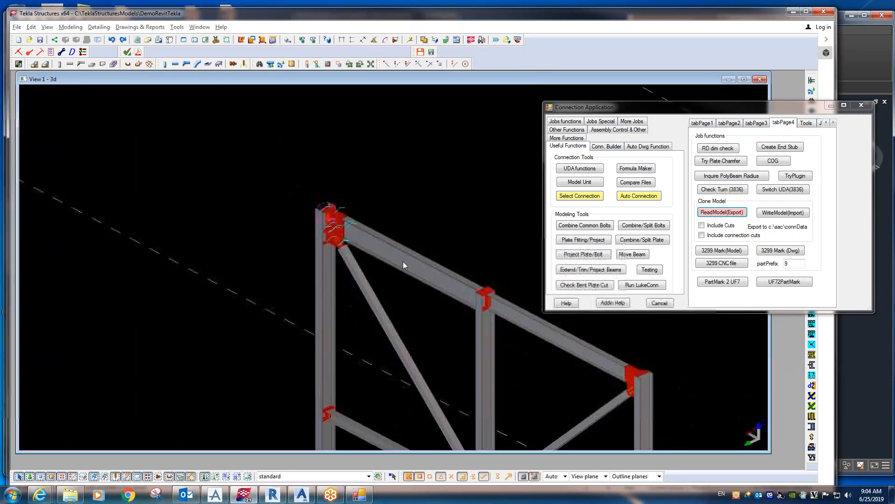
right_click(197, 137)
click(191, 130)
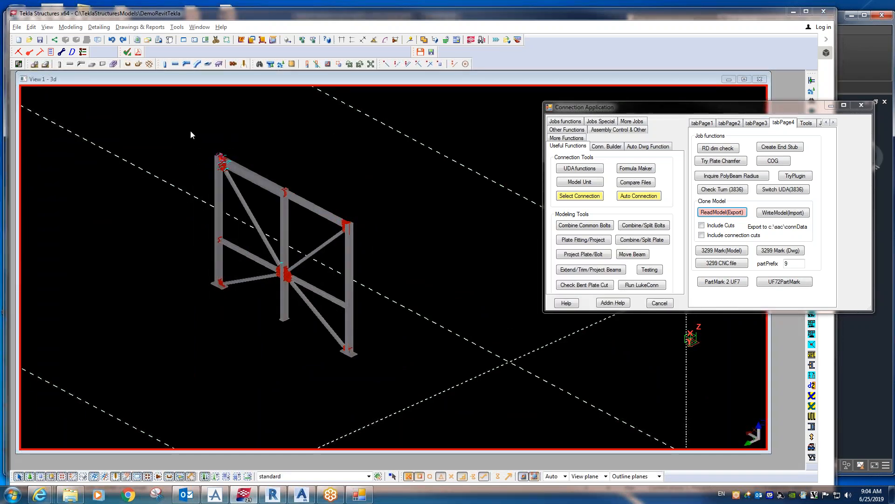
drag(189, 130, 404, 362)
click(721, 212)
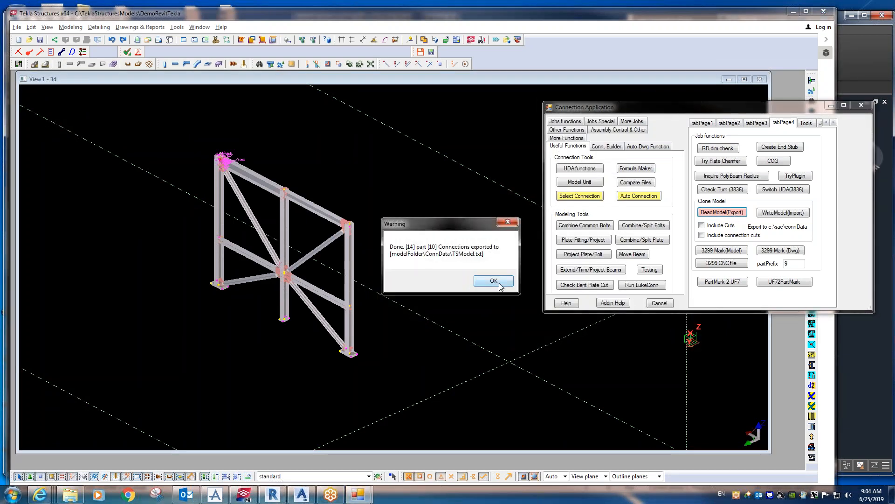
click(494, 280)
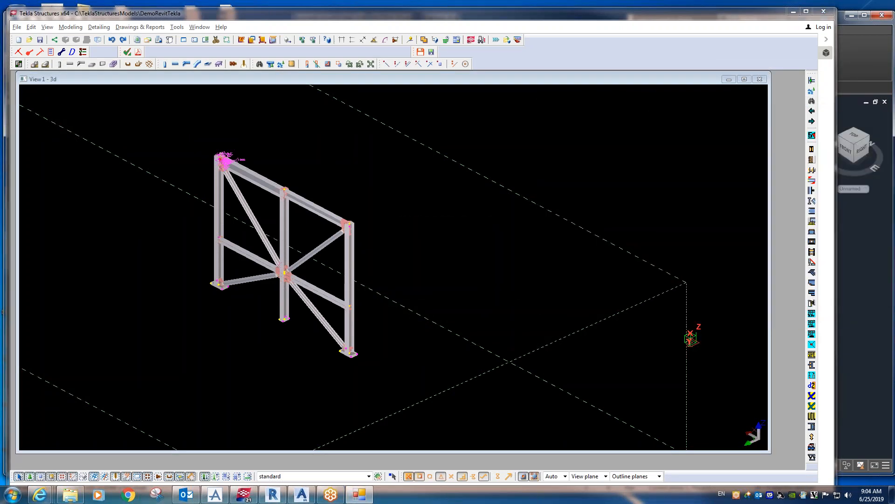
Step: Switch to Revit and create the AST beams and columns from the exported data file
drag(662, 19, 656, 19)
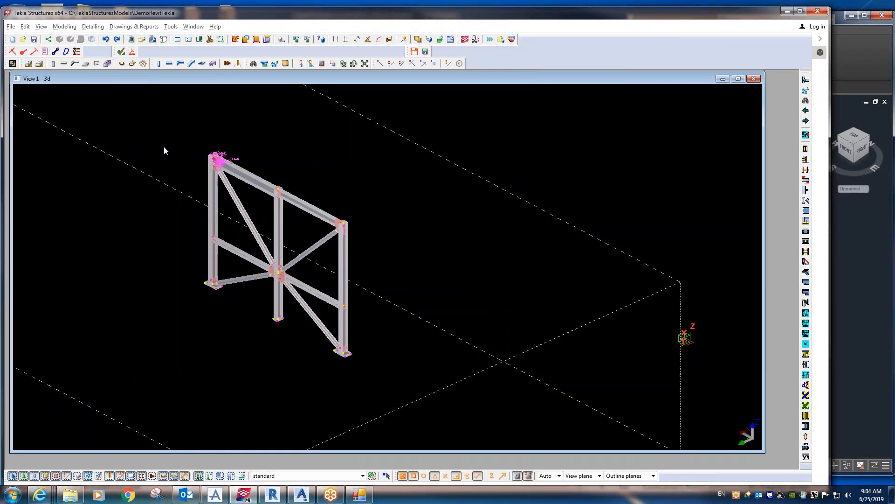
mouse_move(525, 0)
mouse_down()
mouse_move(523, 39)
mouse_move(512, 7)
mouse_up()
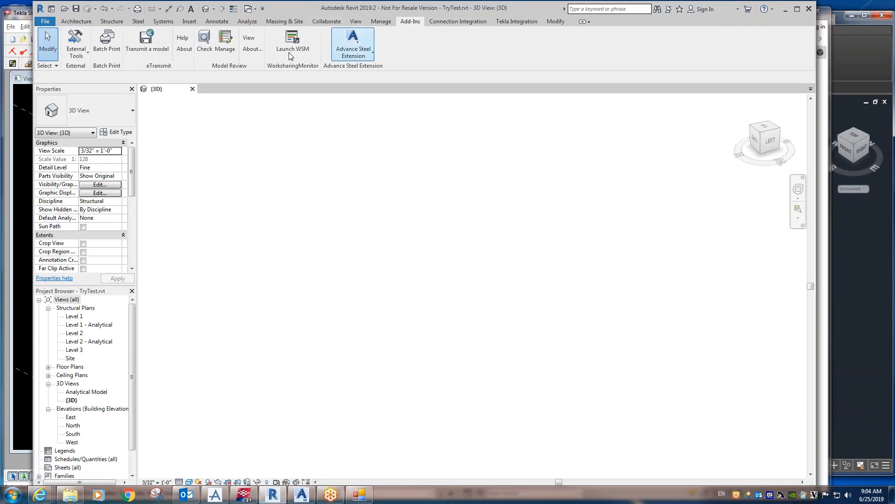
click(77, 52)
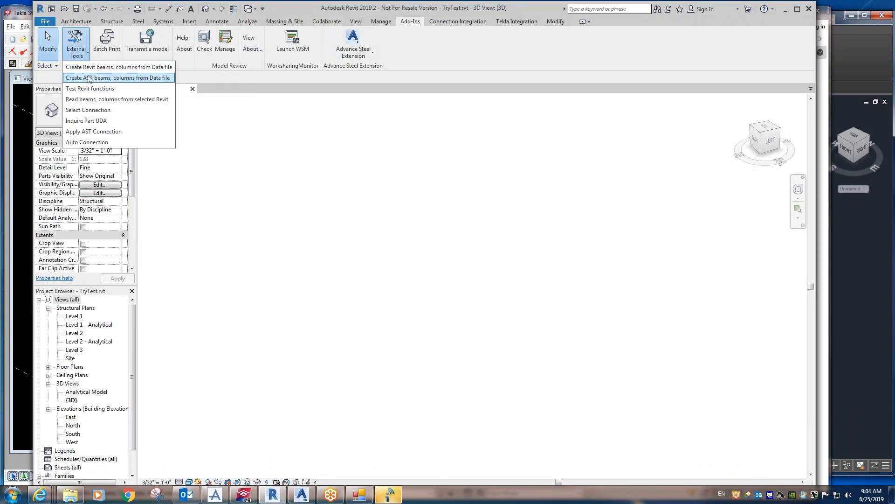
click(89, 77)
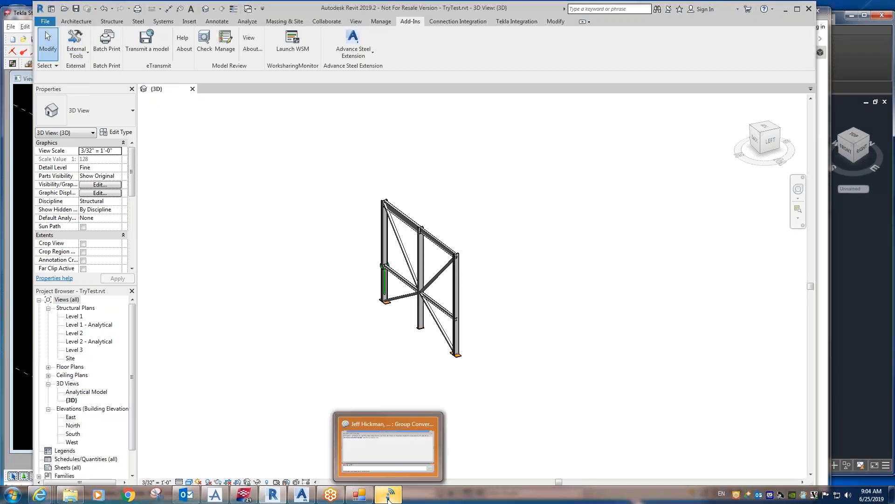
click(388, 424)
drag(384, 93, 0, 93)
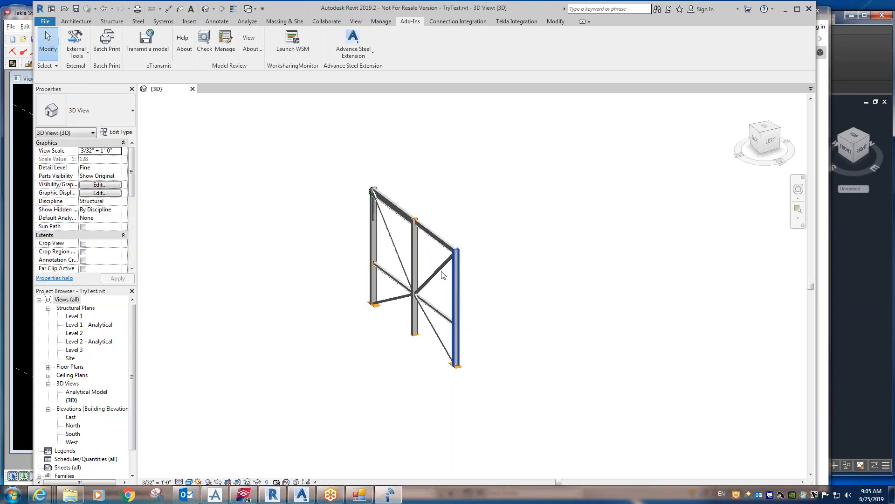
Step: Open the parameters of the structural connection at the imported frame's upper-left corner
scroll(442, 275, up, 3)
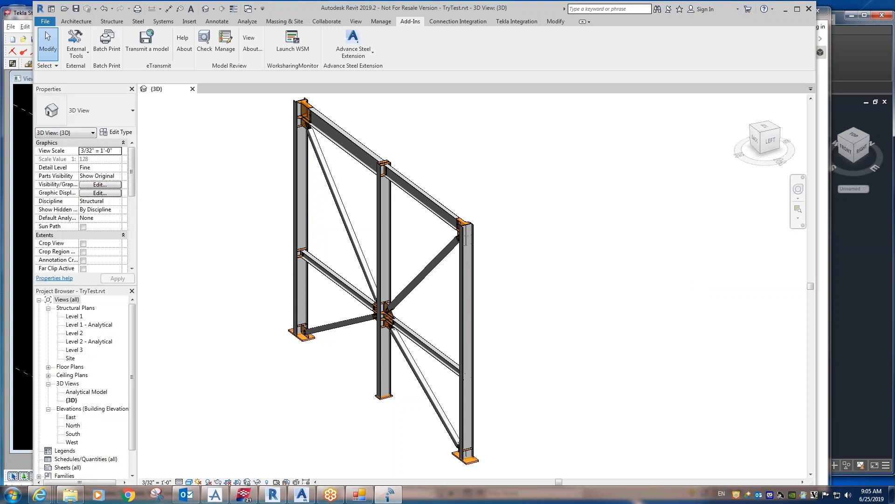
scroll(357, 338, up, 5)
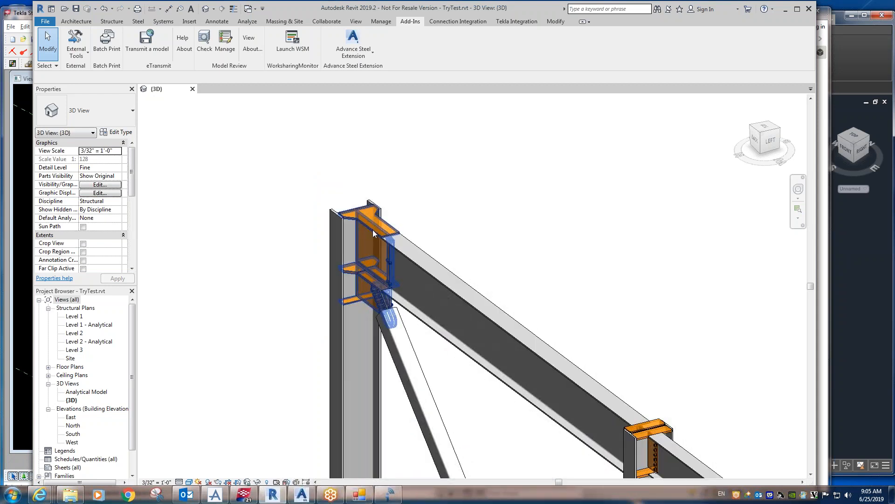
click(373, 235)
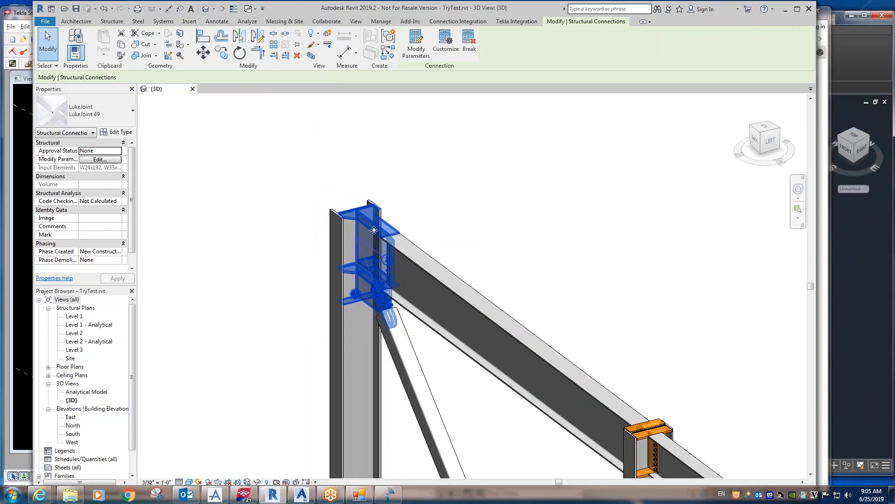
scroll(375, 228, up, 2)
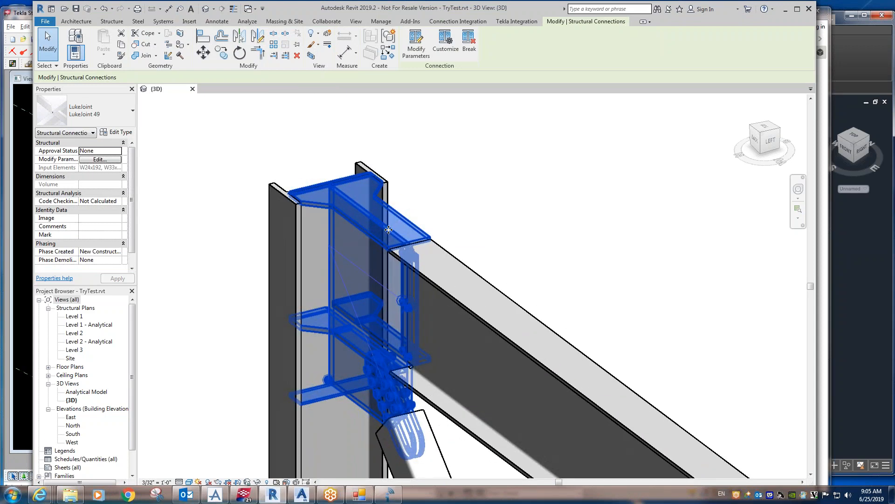
double_click(389, 229)
drag(239, 32, 685, 69)
Step: Set the gusset plate thickness of the Revit connection to GussetThick+1 and apply the change
click(567, 98)
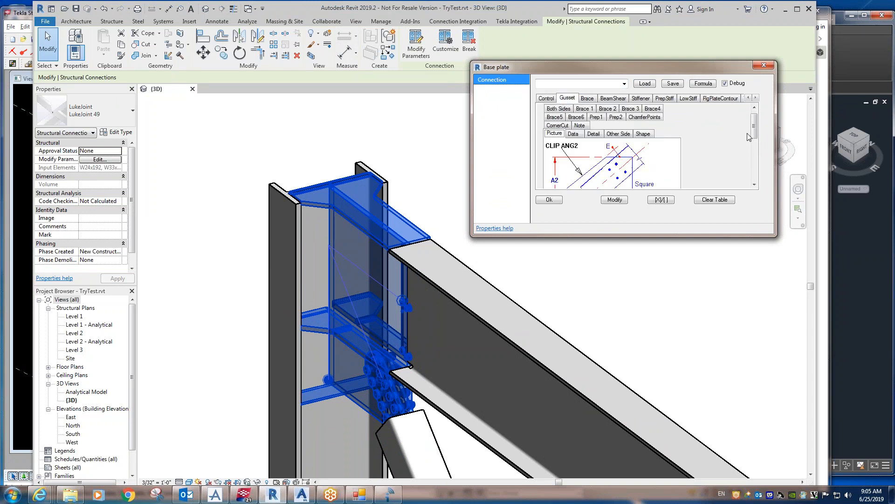
mouse_move(754, 134)
mouse_down()
mouse_move(754, 156)
mouse_move(753, 136)
mouse_up()
click(573, 125)
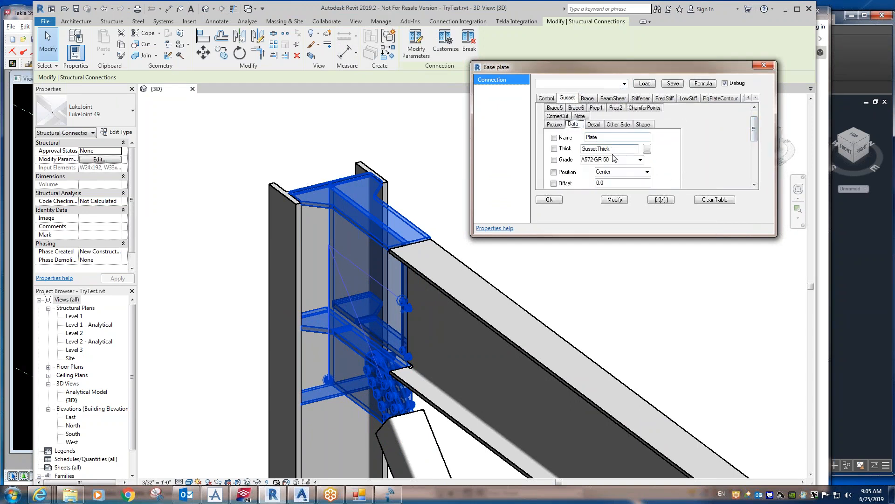
text(+1)
click(622, 201)
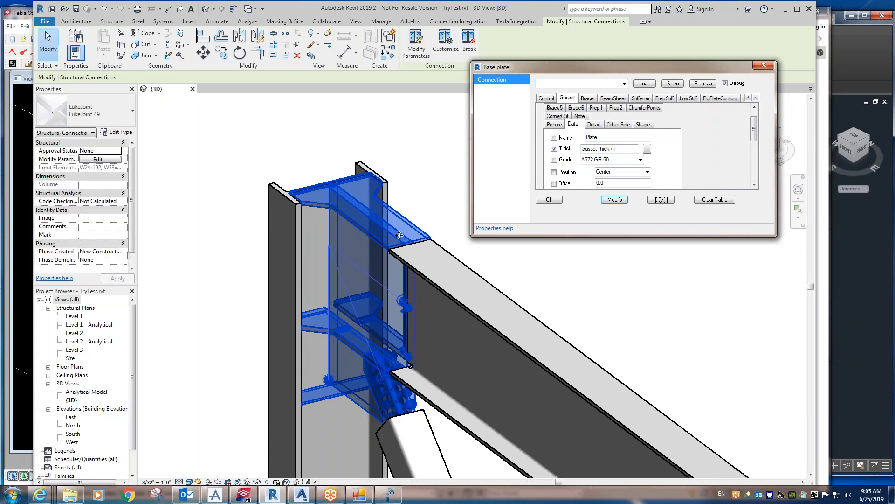
Step: Set the gusset's Side 1 A,A1 dimension to GussetHeightUp+6 and apply the change to the connection
click(593, 124)
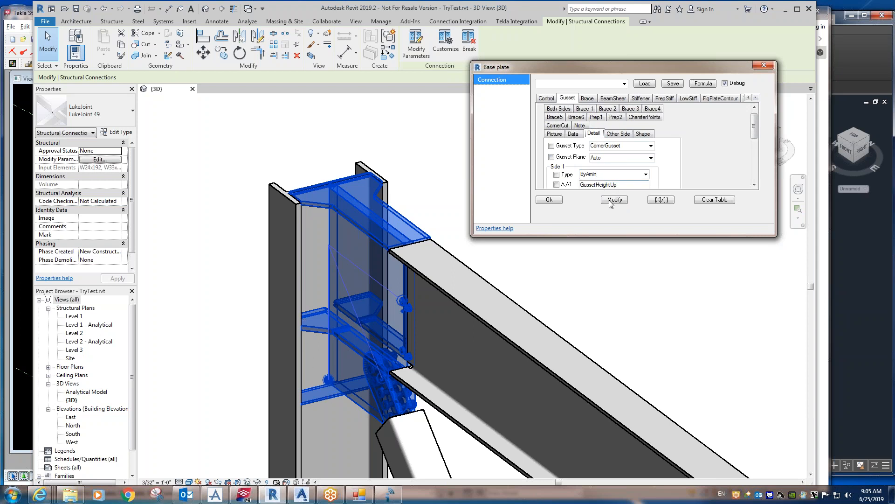
click(625, 185)
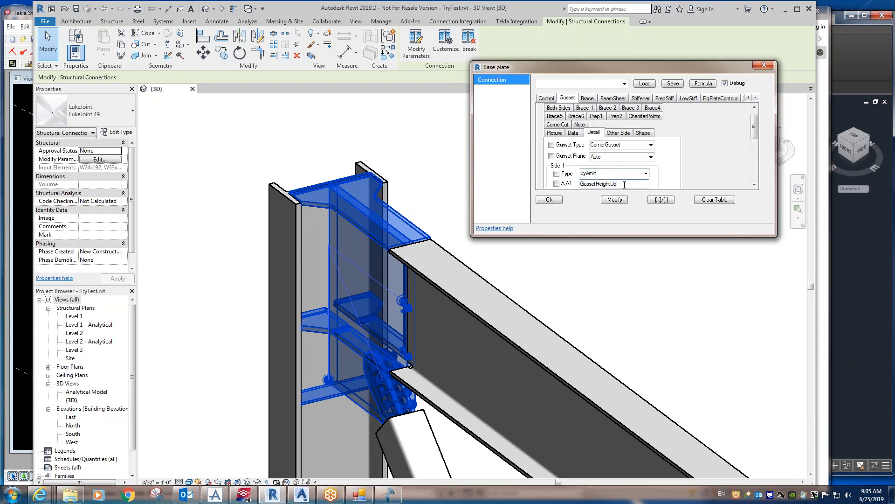
text(+6)
click(615, 199)
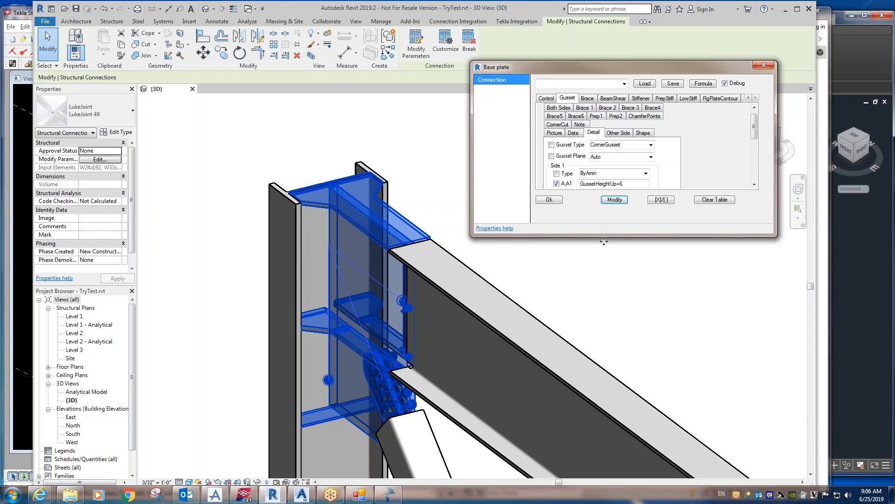
Step: Increase the gusset's Side 1 A,A1 dimension to GussetHeightUp+9 and apply it
double_click(628, 183)
text(9)
click(621, 201)
middle_drag(377, 298, 344, 281)
scroll(345, 281, down, 1)
Step: Restore the gusset's Side 1 A,A1 dimension to GussetHeightUp and its thickness to GussetThick, applying both values
click(616, 186)
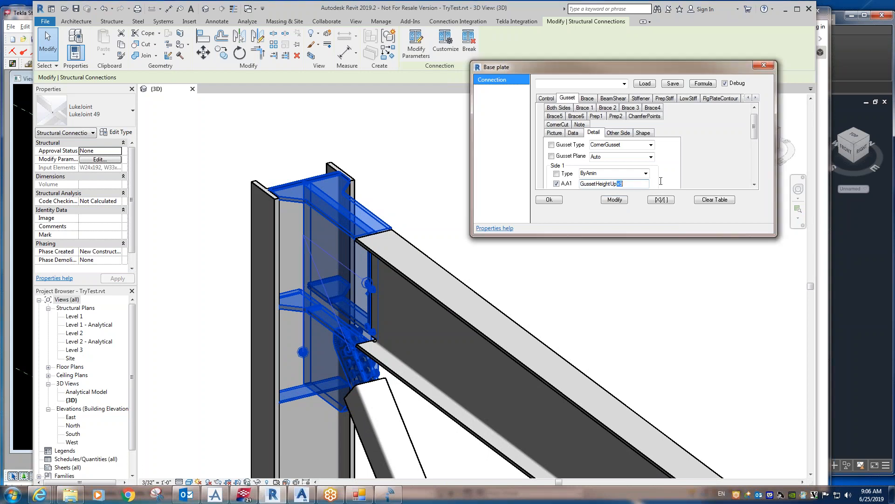
key(Delete)
key(Delete)
click(574, 133)
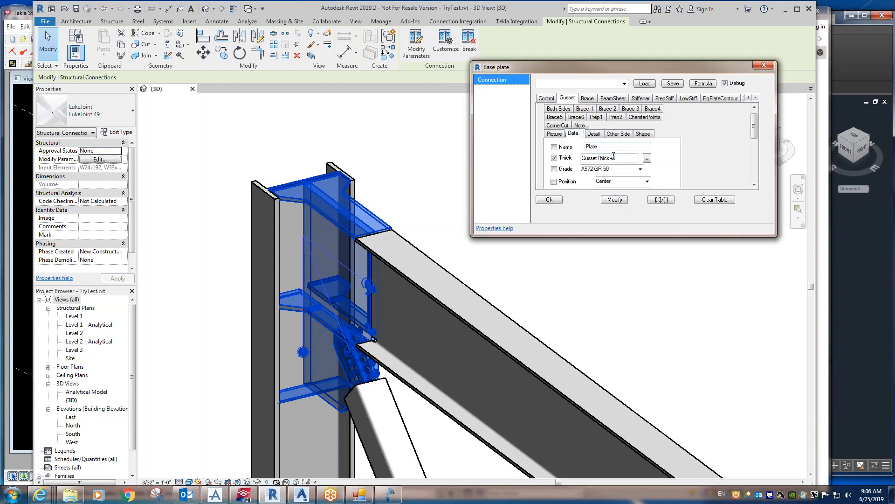
click(614, 200)
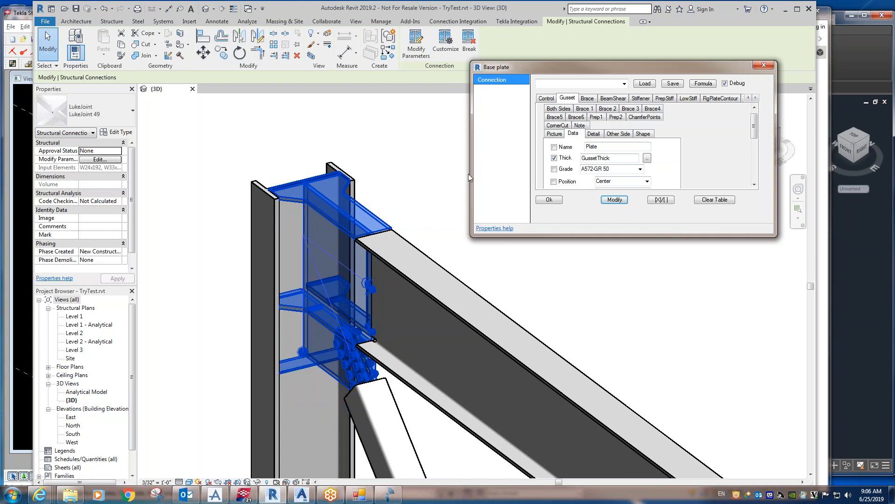
Step: Check the connection's Control parameters, clear the connection selection and close its parameter dialog
click(545, 99)
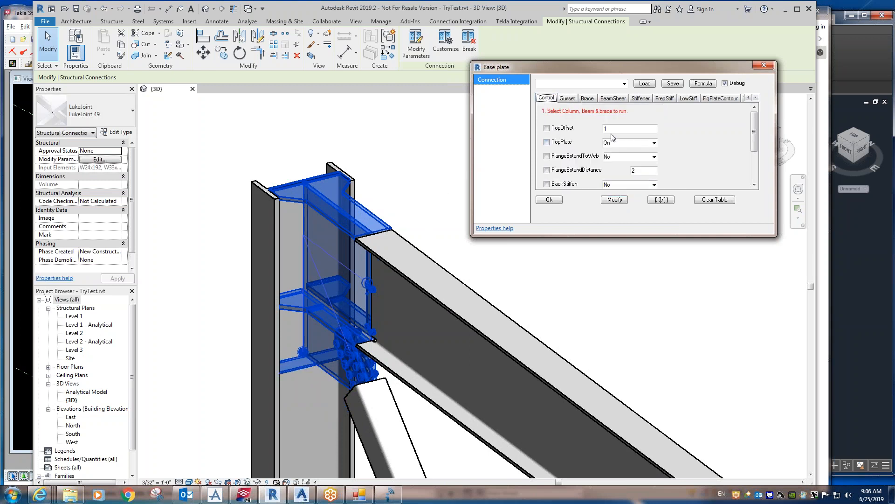
scroll(422, 237, down, 2)
middle_drag(422, 237, 352, 225)
scroll(351, 225, down, 2)
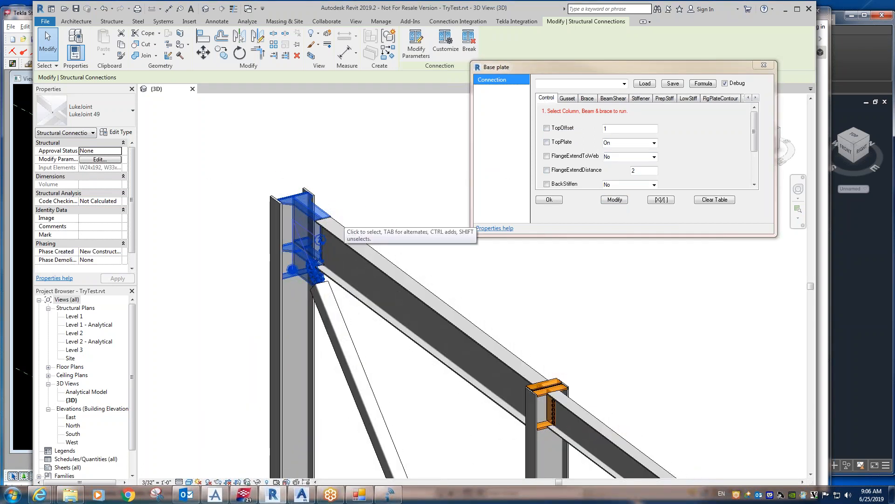
scroll(342, 225, down, 5)
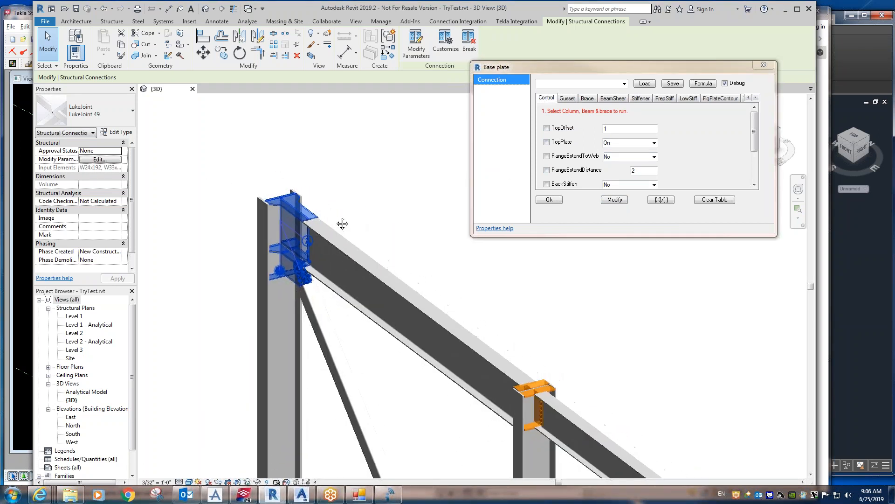
click(371, 182)
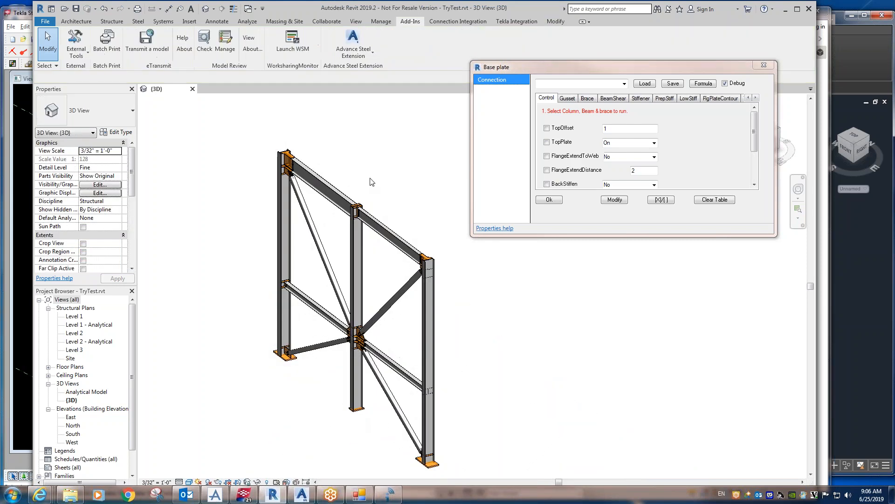
click(764, 66)
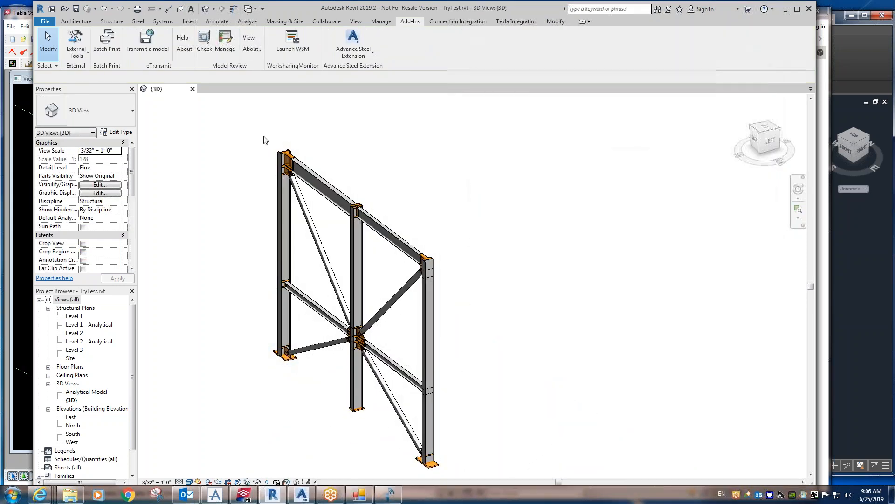
Step: Select the whole frame with its connections and copy it to the empty area beside the original
drag(247, 125, 480, 485)
click(222, 52)
click(432, 261)
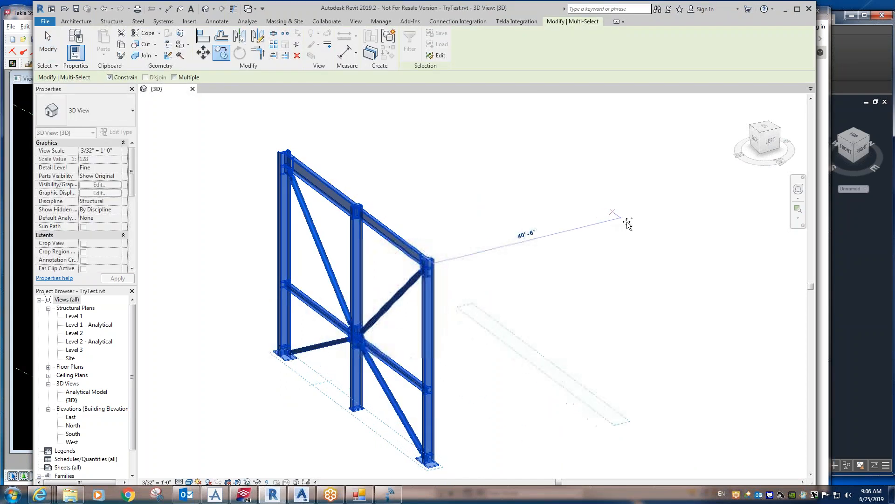
click(651, 219)
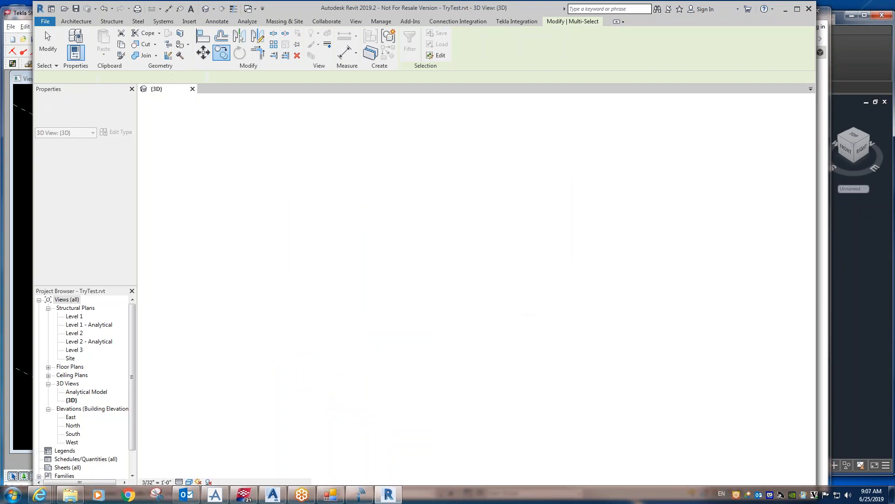
Step: Select only the copied frame with its connections and export it with Read beams, columns from selected Revit
middle_drag(516, 324, 441, 344)
scroll(441, 344, down, 2)
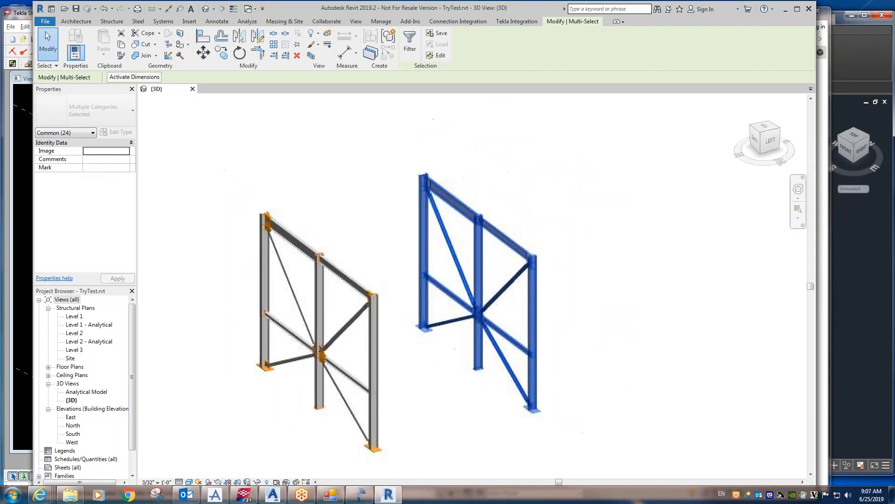
click(442, 361)
drag(395, 135, 602, 433)
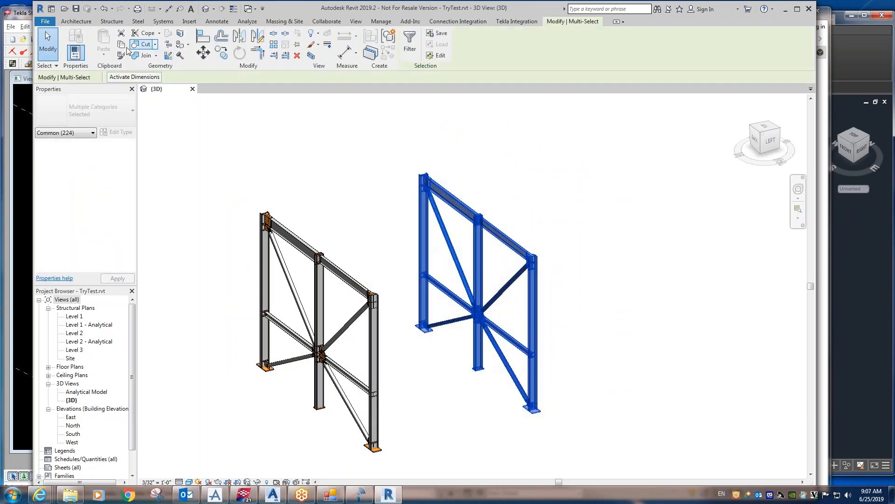
click(409, 21)
click(76, 47)
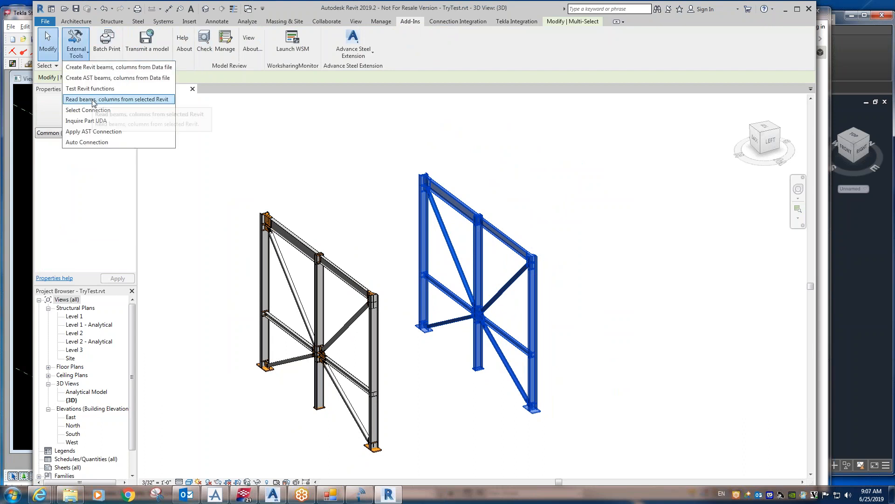
click(93, 99)
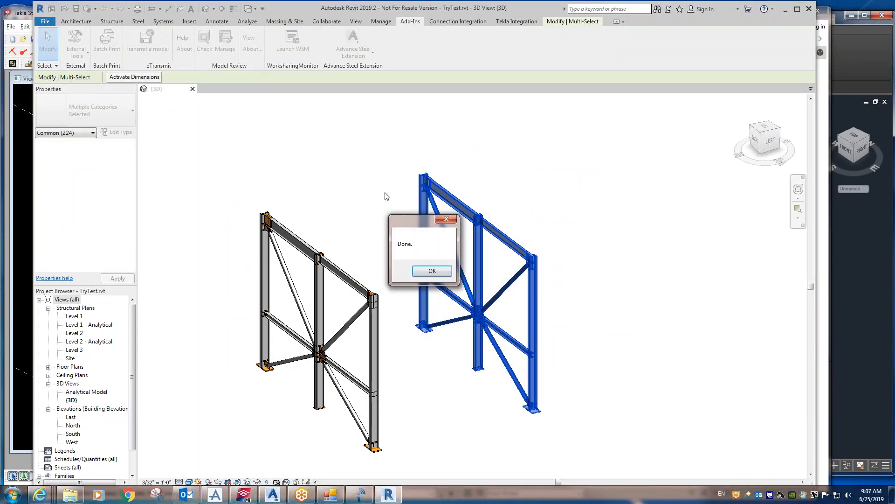
click(425, 268)
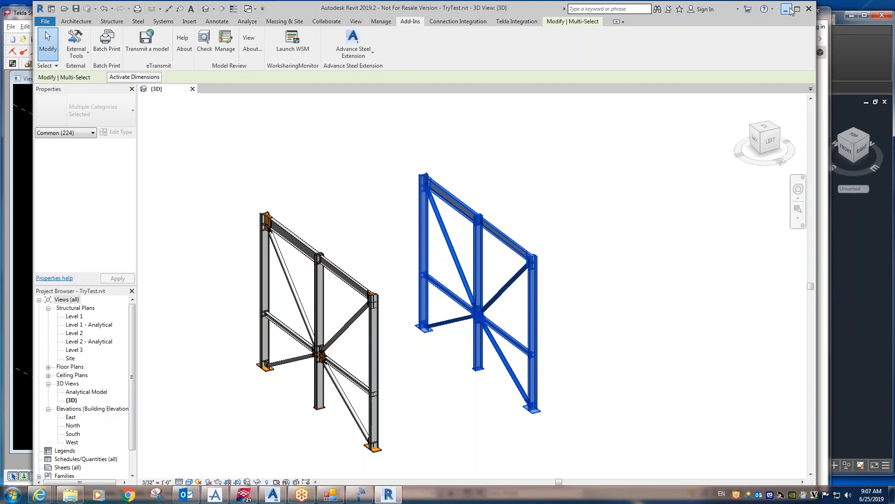
Step: Switch to Tekla Structures, import the copied Revit frame with WriteModel(Import) and inspect its connections
click(785, 9)
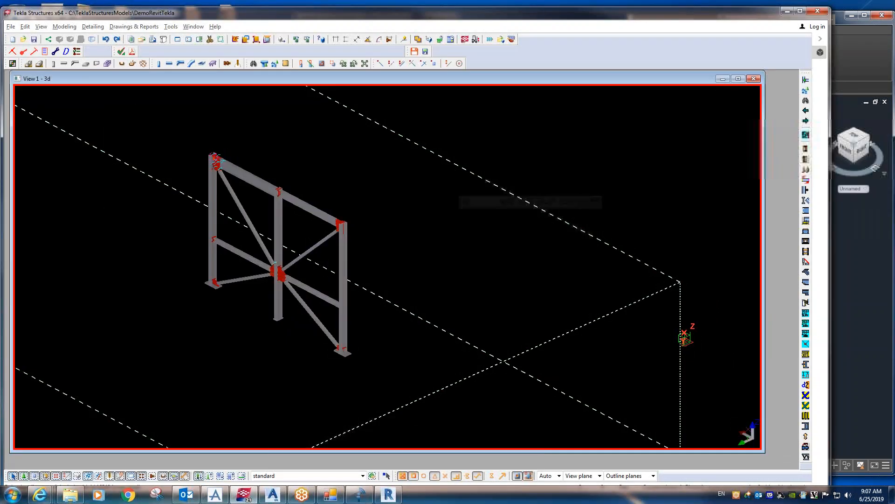
drag(894, 117, 646, 110)
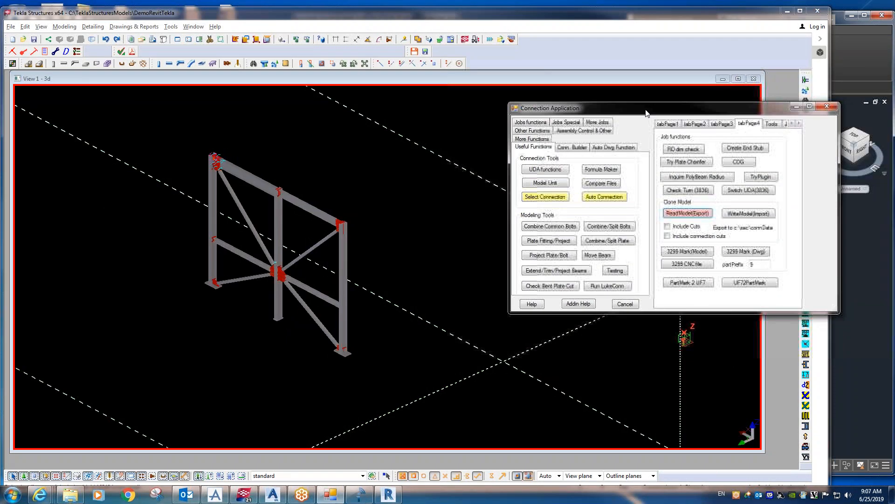
click(742, 214)
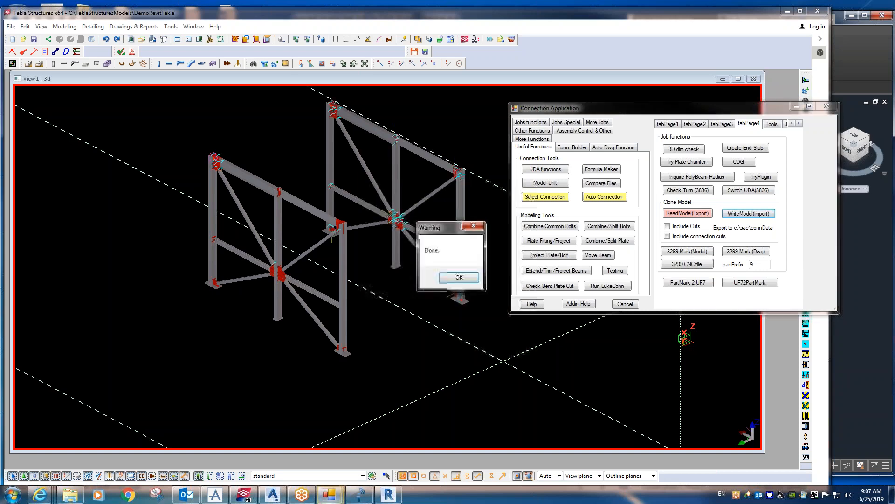
click(460, 277)
scroll(312, 183, up, 10)
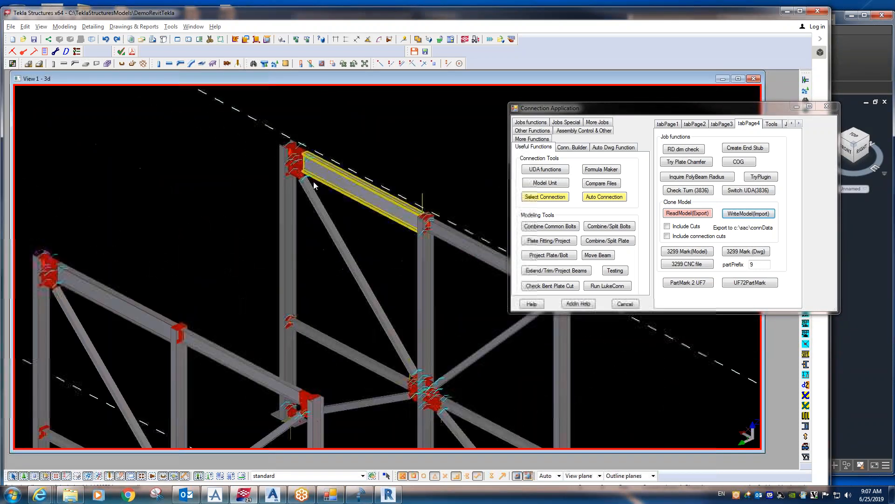
scroll(261, 209, down, 10)
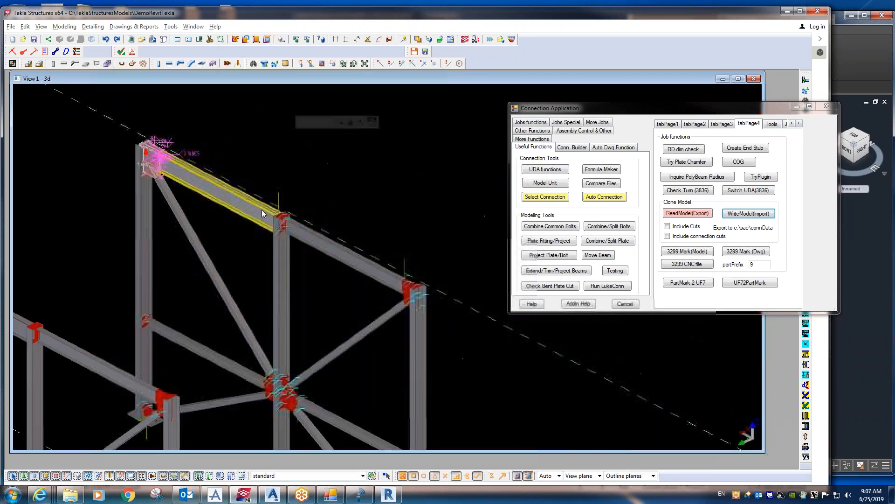
scroll(318, 178, down, 2)
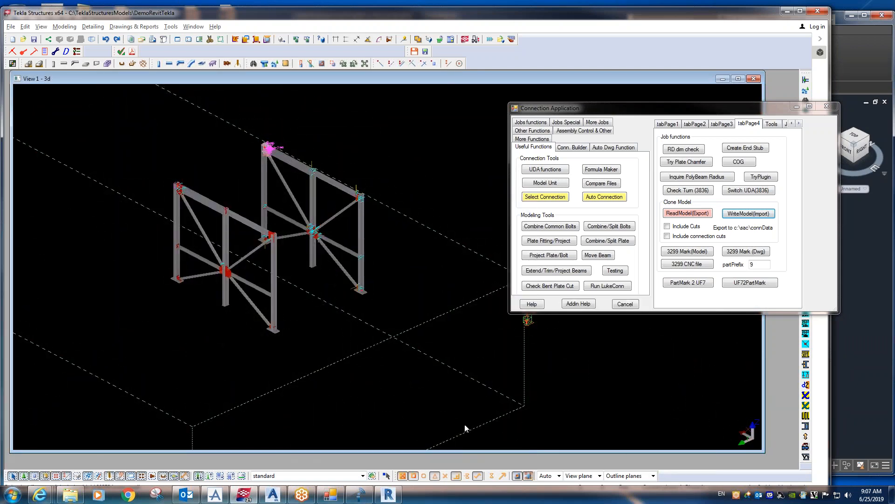
Step: Switch to Advance Steel and import the exported frame into Drawing1 with ImportModel
mouse_move(276, 499)
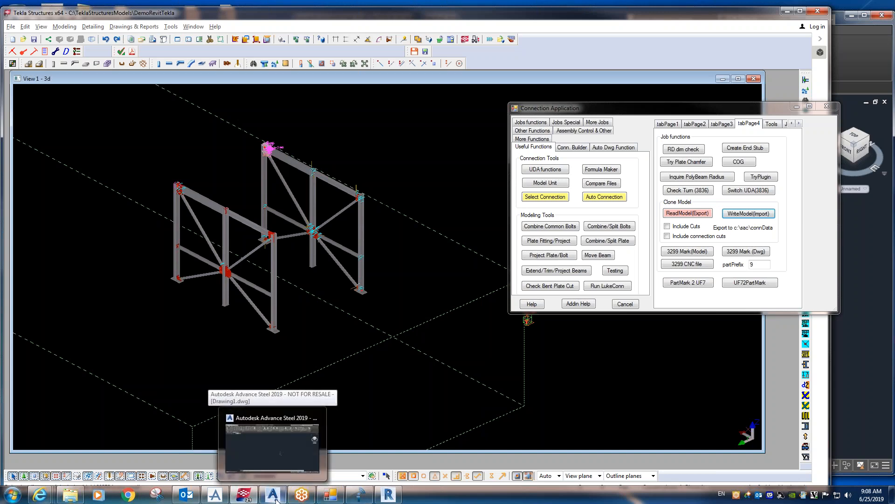
click(276, 499)
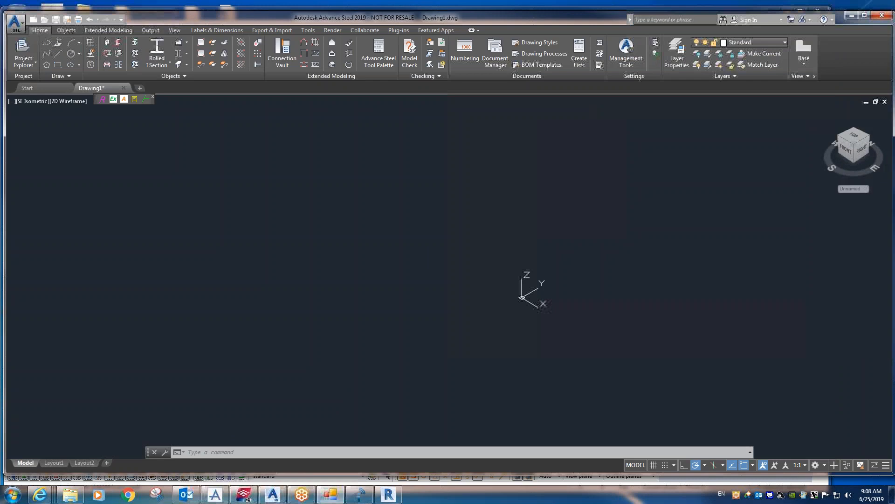
scroll(430, 294, down, 5)
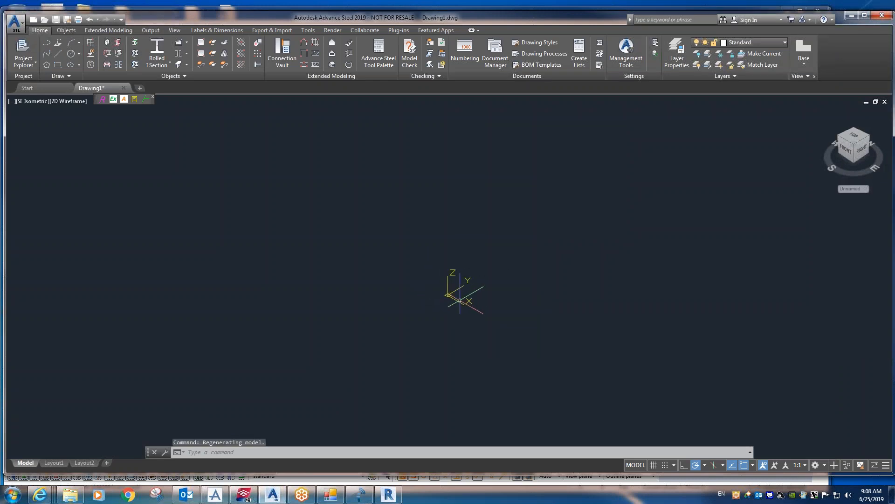
middle_drag(483, 315, 456, 279)
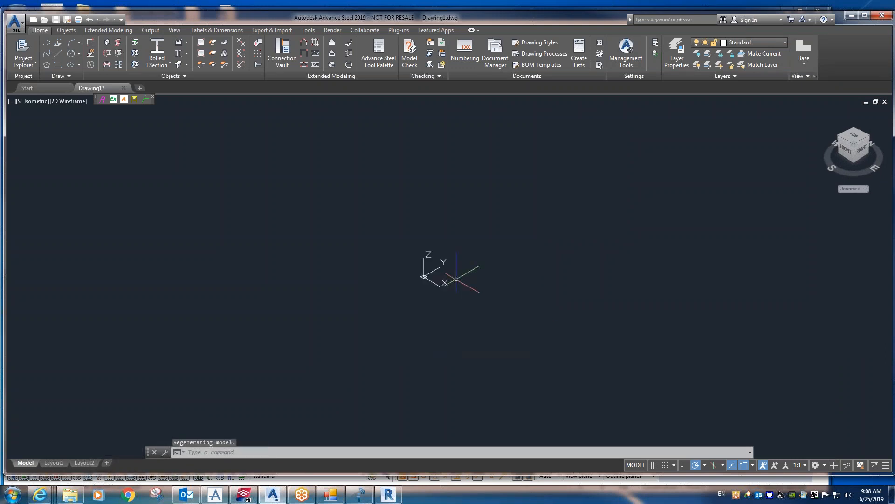
click(104, 102)
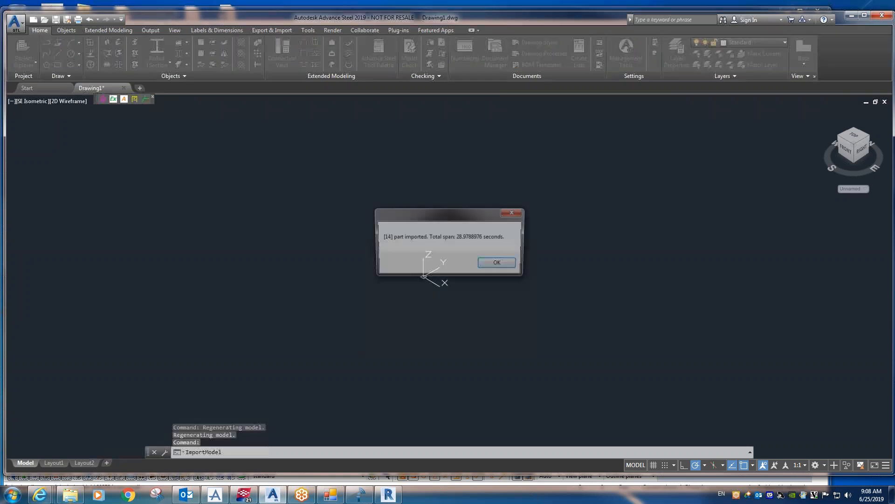
click(497, 264)
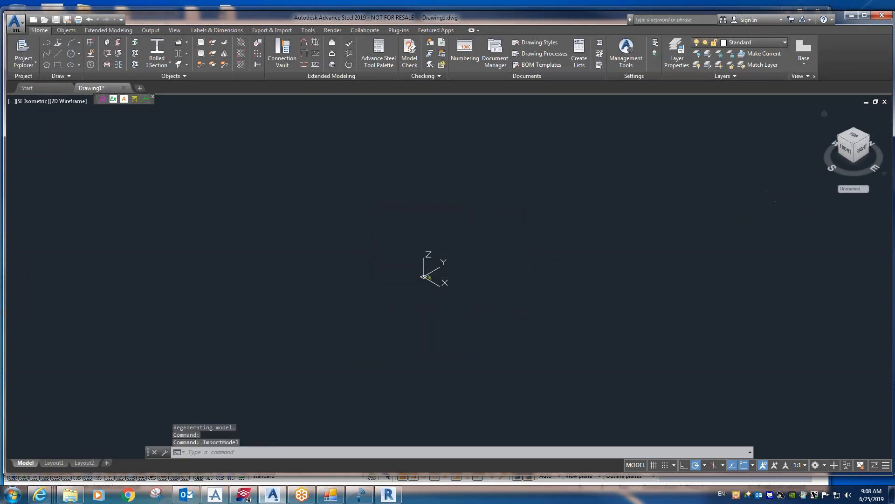
Step: Copy the entire imported frame with its connections from its lower-right base plate to the open area beside it
scroll(422, 282, up, 5)
scroll(437, 210, up, 8)
middle_drag(480, 189, 381, 301)
scroll(496, 303, down, 1)
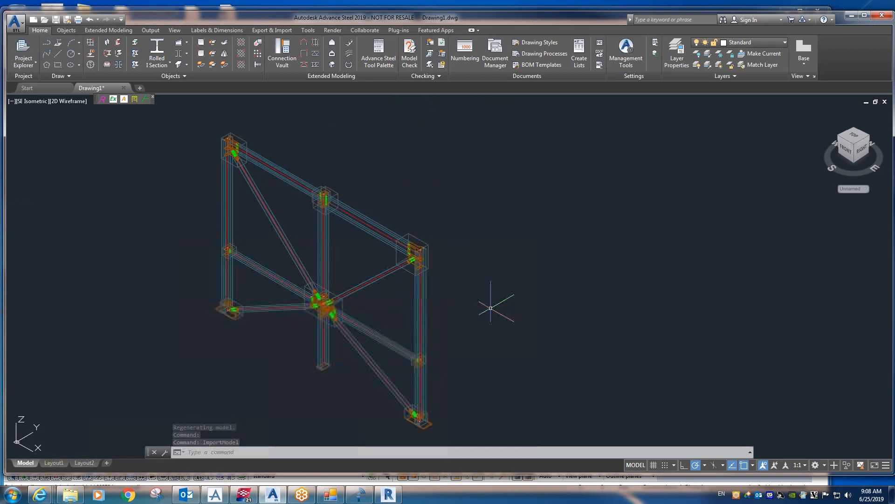
scroll(496, 303, down, 2)
mouse_move(276, 162)
mouse_down()
mouse_move(366, 314)
mouse_move(466, 384)
mouse_move(546, 275)
mouse_move(261, 164)
mouse_move(359, 426)
mouse_move(645, 300)
mouse_move(605, 254)
mouse_up()
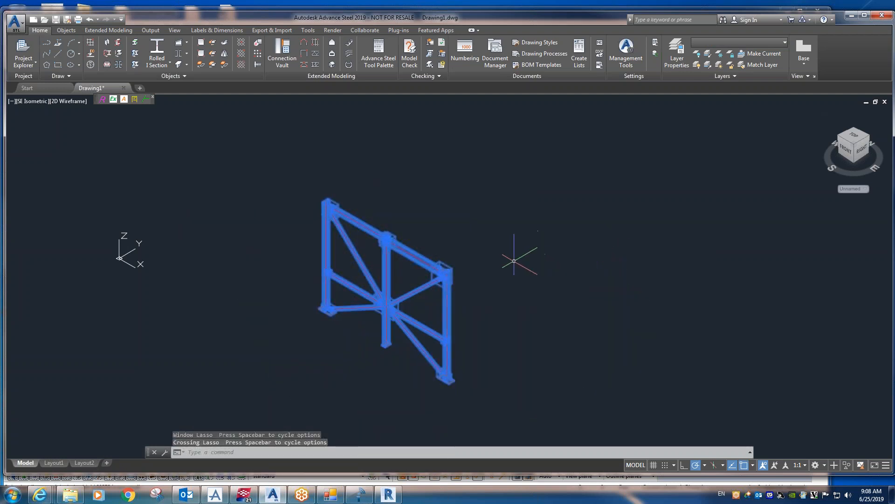
right_click(481, 264)
click(513, 283)
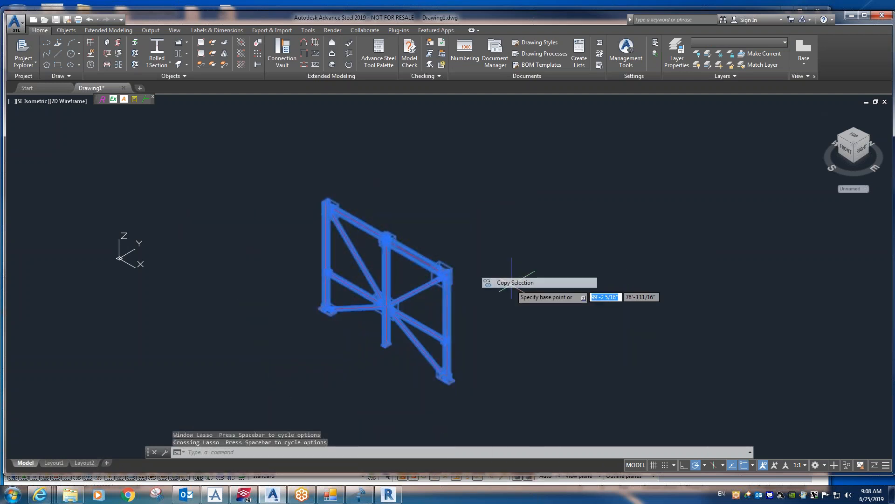
click(445, 374)
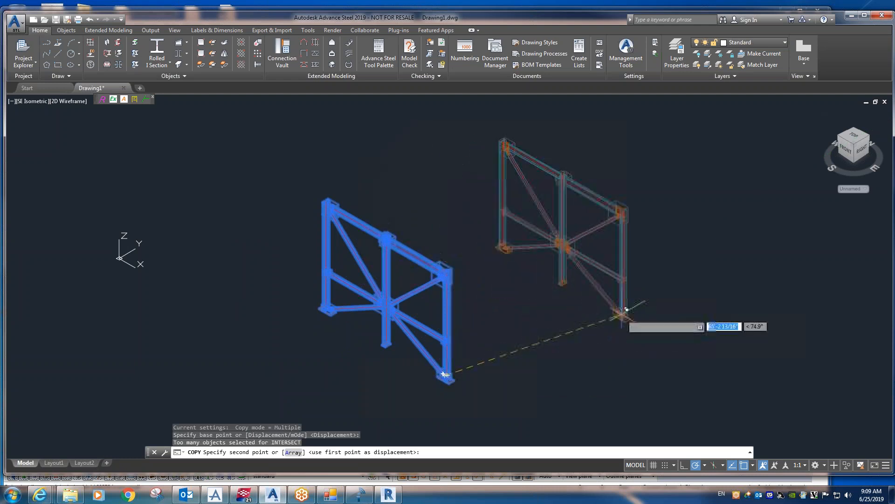
click(623, 313)
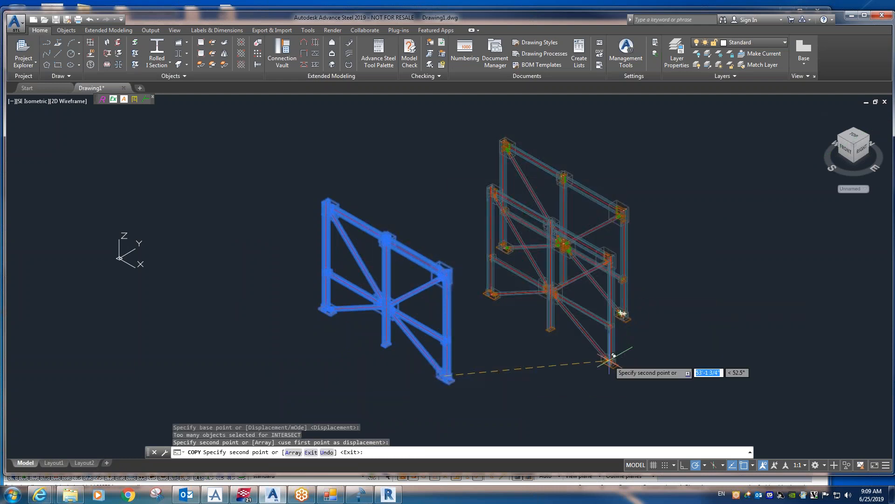
Step: Finish the copy, select only the copied frame with its connections and export it with ExportModel
key(Escape)
middle_drag(527, 255, 436, 274)
mouse_move(385, 133)
mouse_down()
mouse_move(397, 230)
mouse_move(474, 360)
mouse_move(635, 322)
mouse_move(628, 320)
mouse_up()
key(Escape)
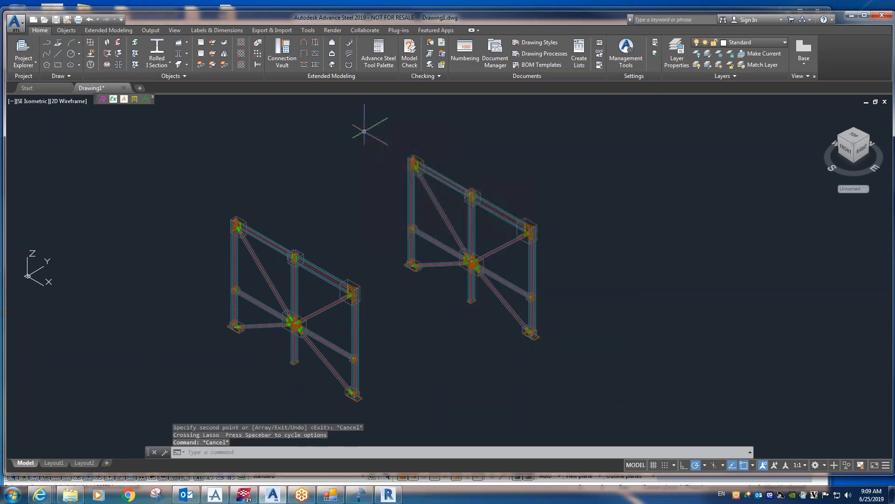
mouse_move(367, 133)
mouse_down()
mouse_move(450, 364)
mouse_move(655, 209)
mouse_up()
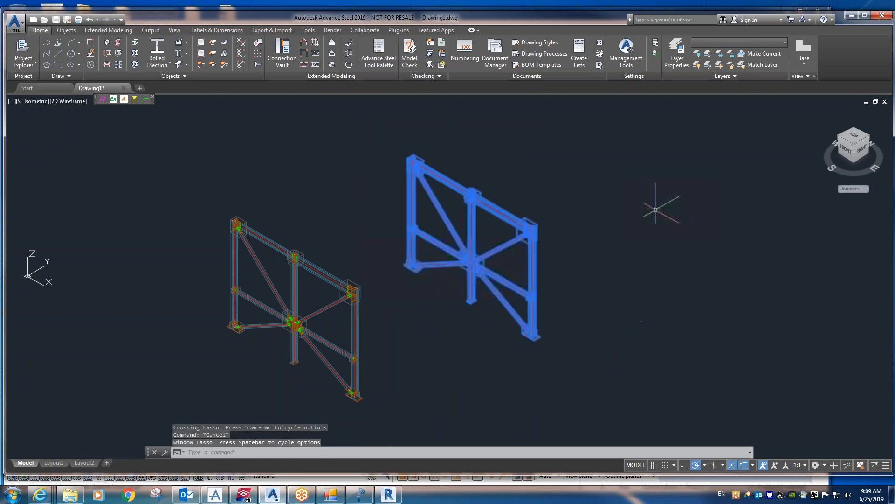
click(112, 99)
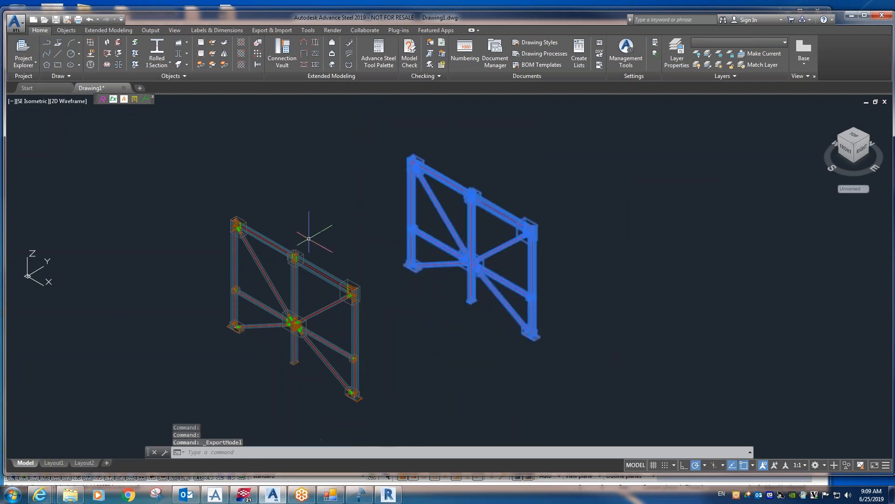
Step: Switch to Tekla Structures and import the exported Advance Steel frame into the 3D view with WriteModel(Import)
click(244, 495)
middle_drag(377, 307, 457, 310)
drag(890, 136, 709, 107)
click(791, 213)
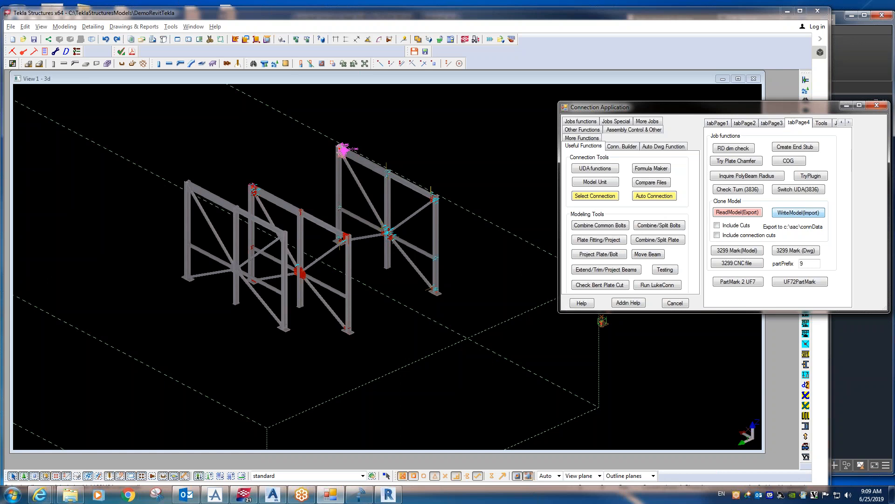
click(460, 285)
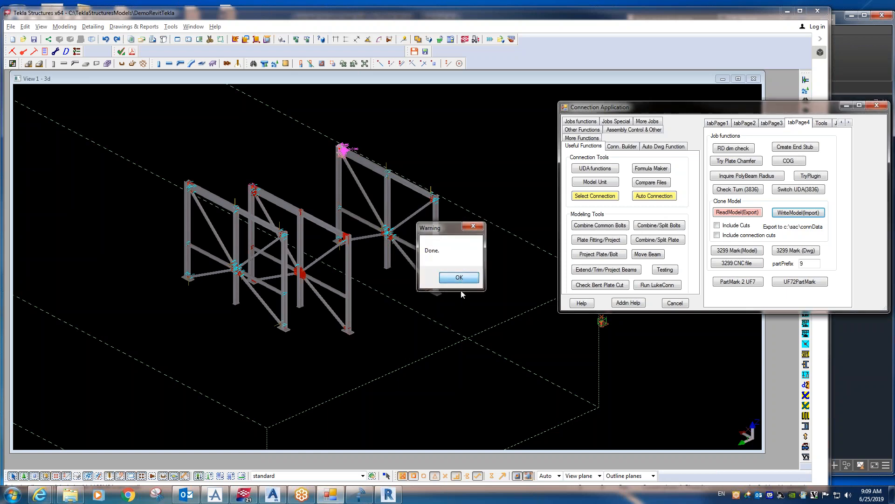
Step: Enable Include Cuts and Include connection cuts, select the lower frame in plan view and export it with ReadModel(Export)
click(735, 226)
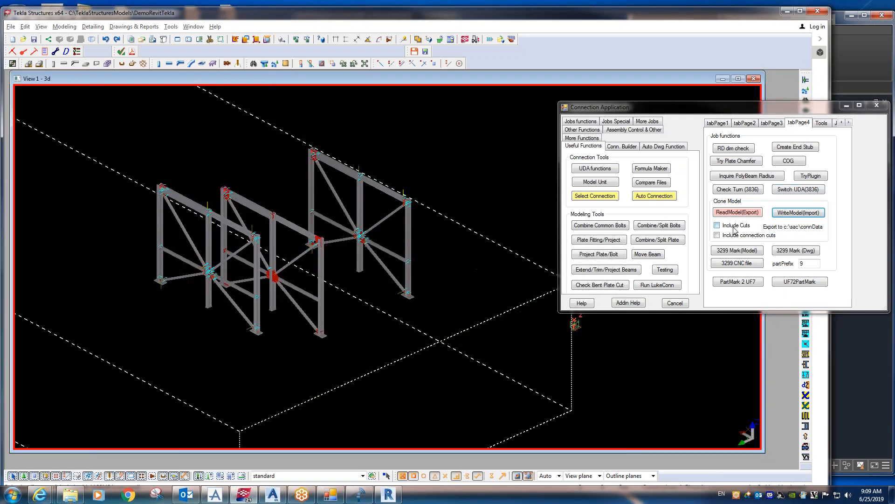
click(736, 237)
drag(108, 116, 438, 365)
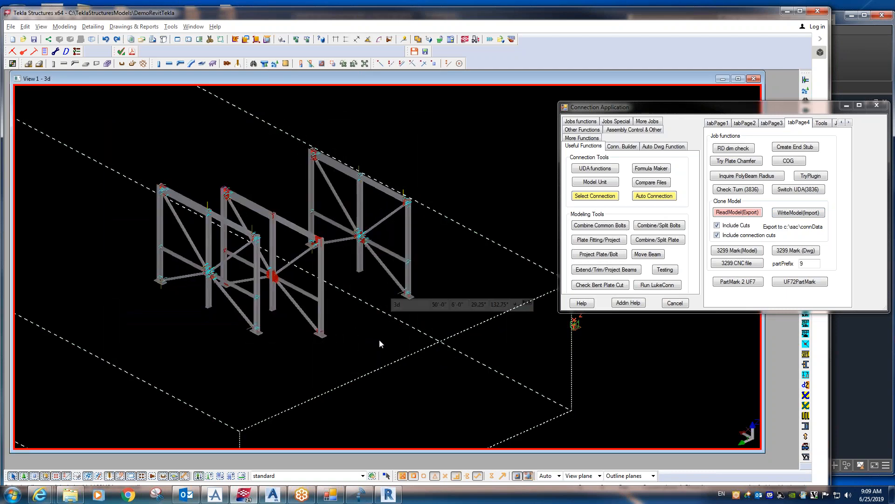
key(ctrl+p)
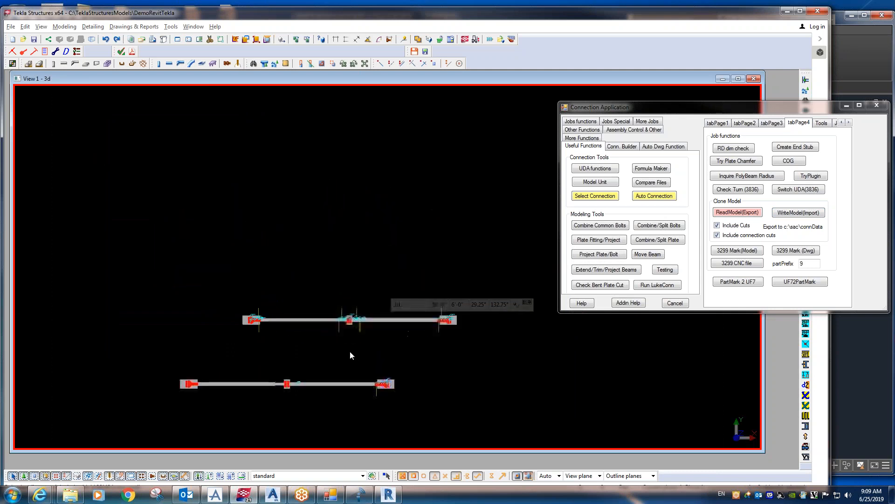
drag(168, 281, 444, 356)
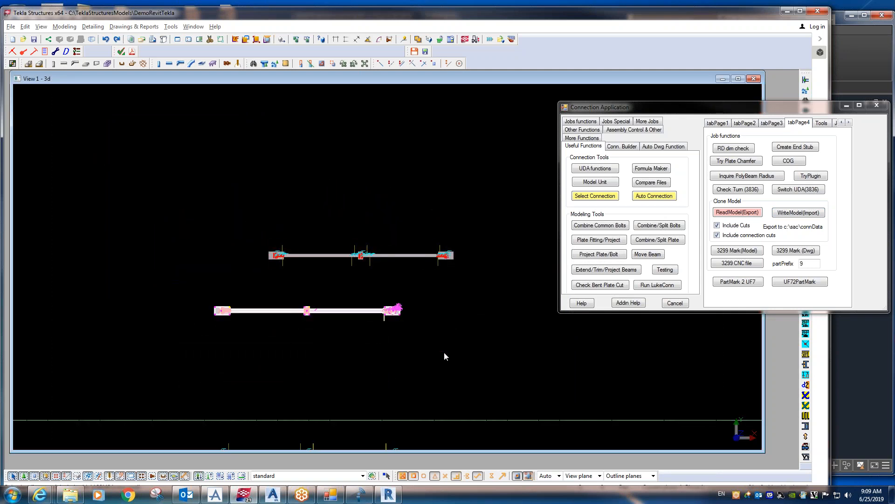
click(738, 214)
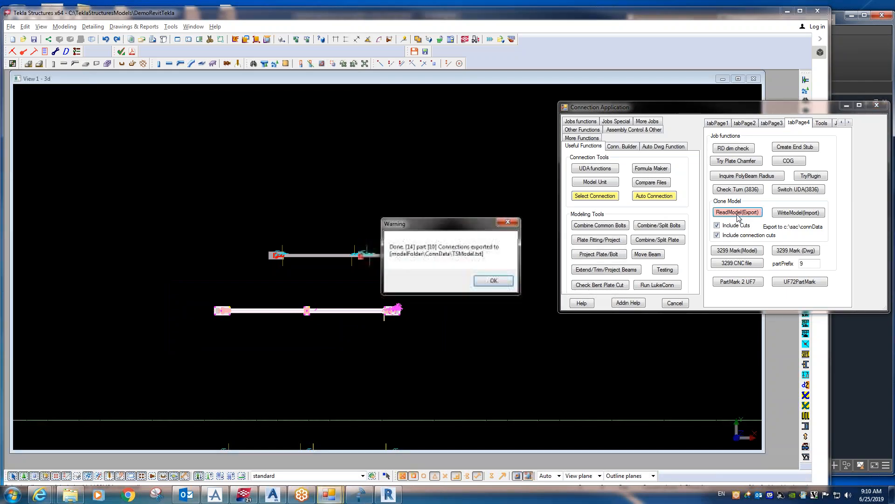
click(494, 281)
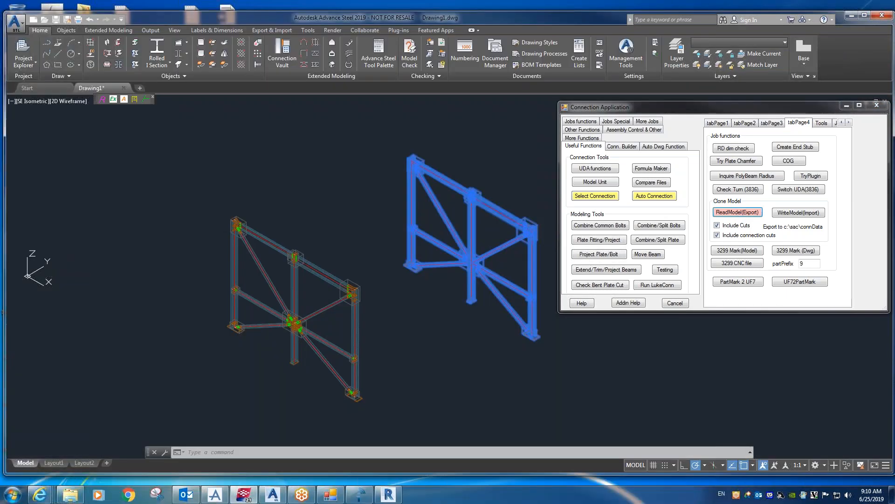
Step: Switch to AVEVA Bocad Steel and import the exported Tekla frame with the TestAddin's TestCommand
click(851, 15)
click(215, 494)
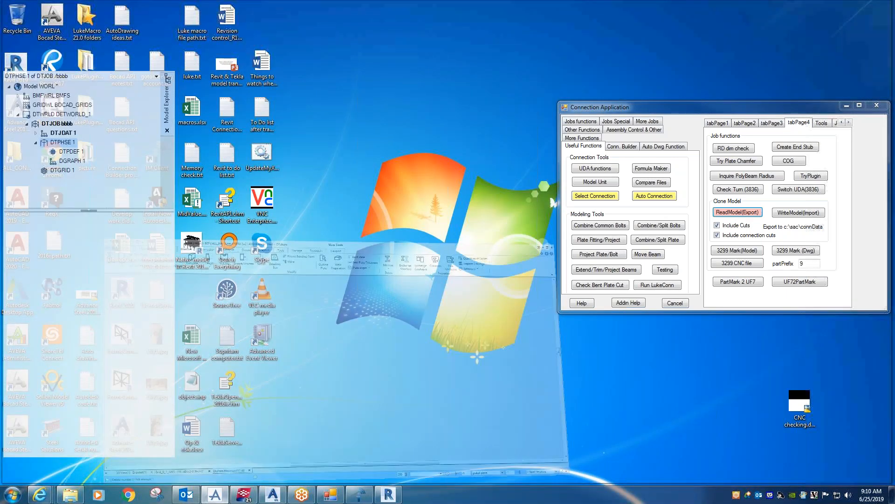
drag(711, 108, 894, 120)
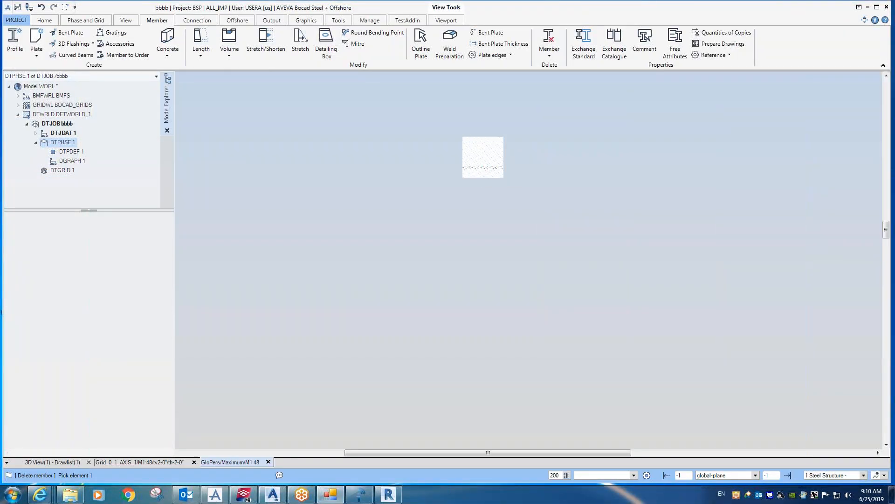
click(408, 20)
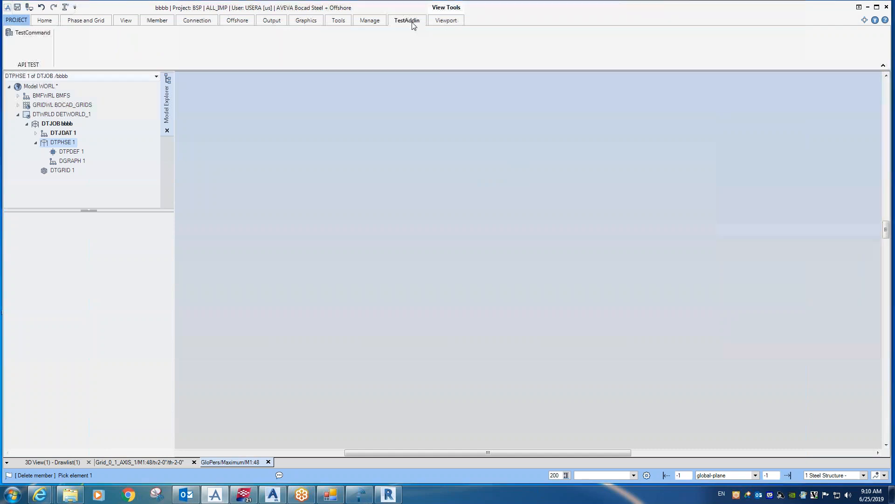
click(39, 32)
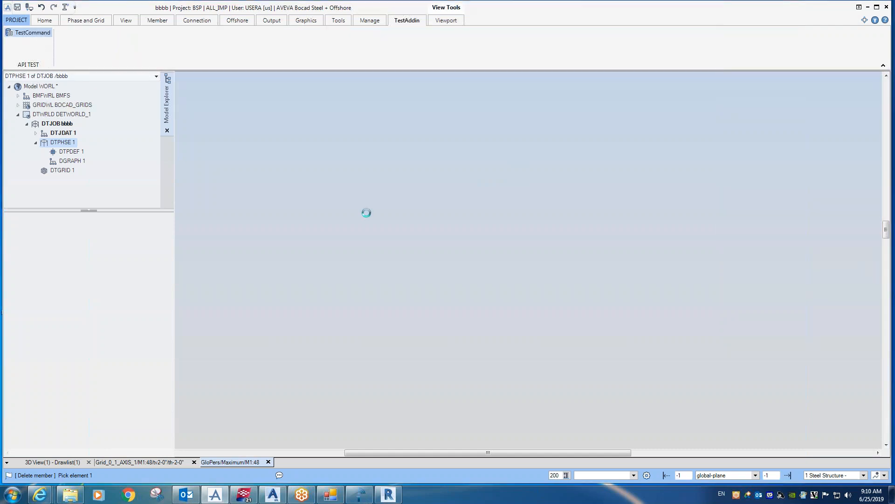
click(463, 278)
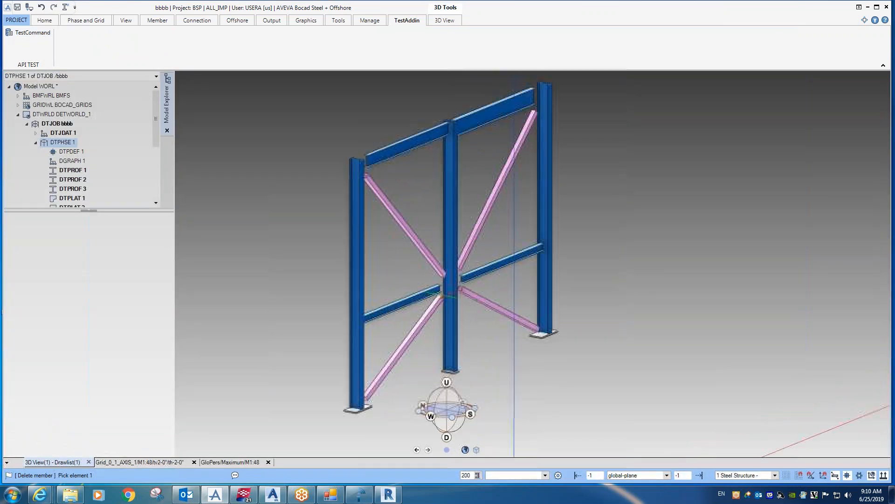
Step: Inspect the imported frame in the 3D view, then refresh the GloPers/Maximum/M1:48 view and examine it there
scroll(455, 293, up, 7)
scroll(466, 287, down, 5)
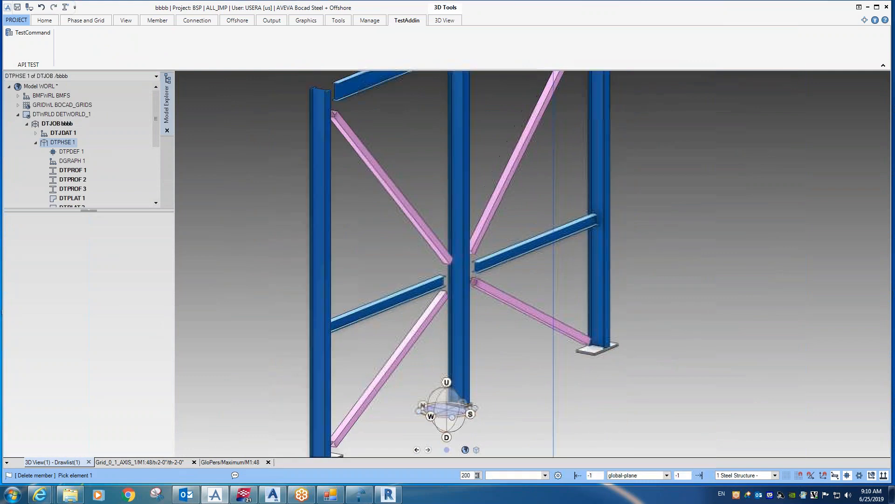
scroll(460, 261, down, 6)
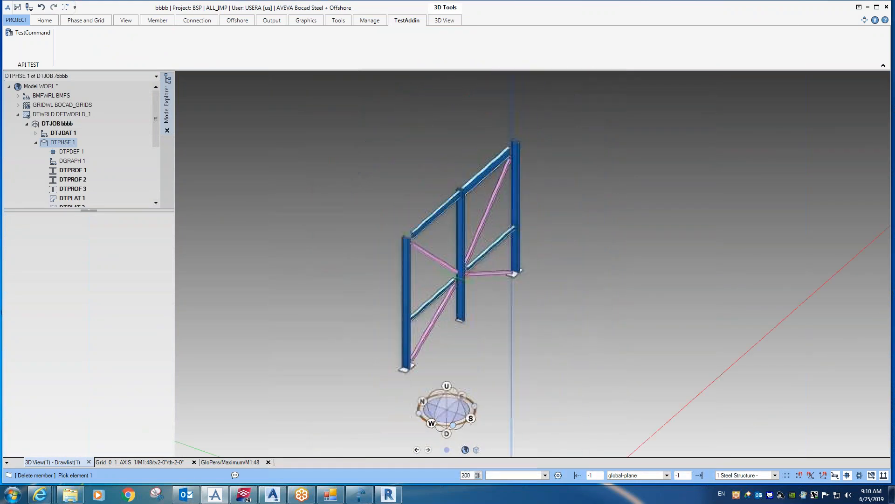
click(256, 462)
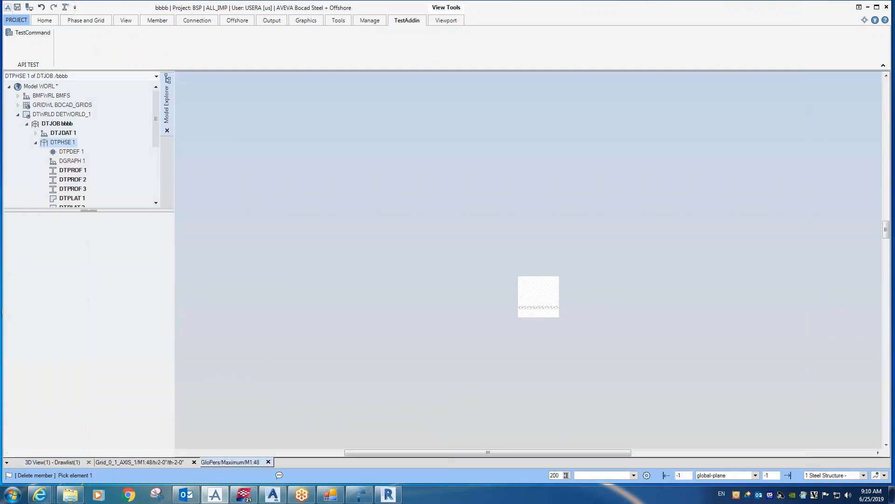
right_click(331, 158)
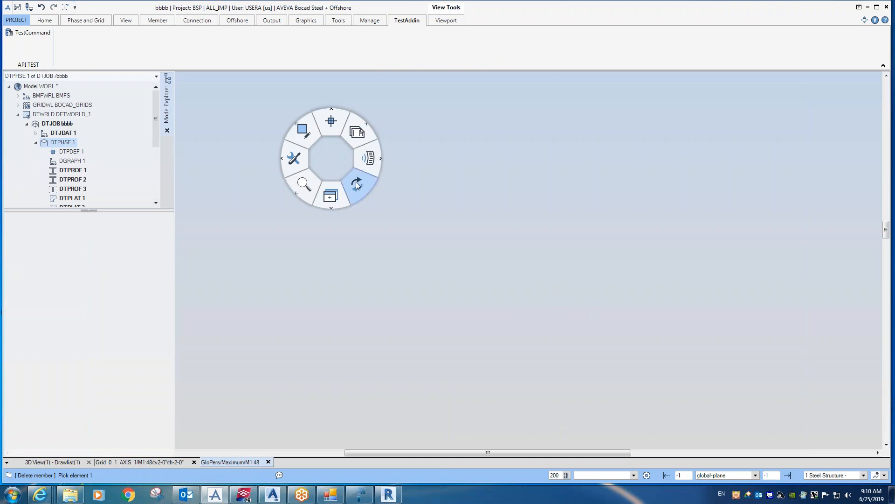
click(356, 181)
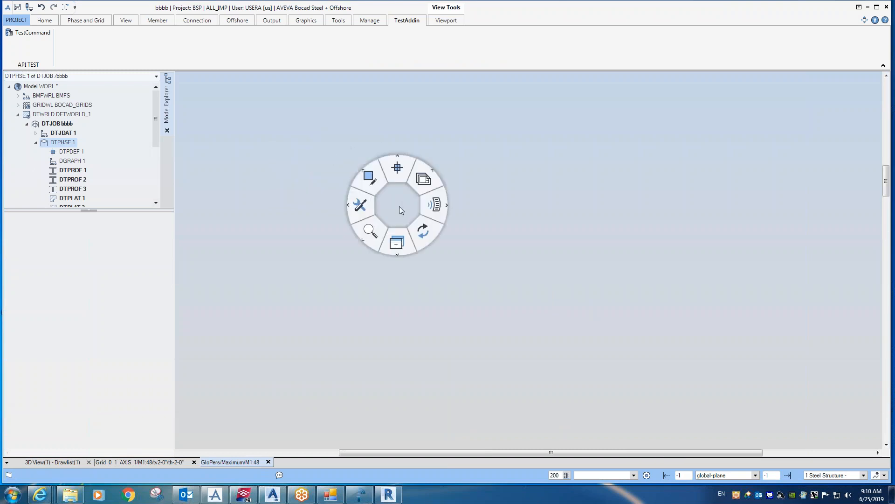
click(415, 227)
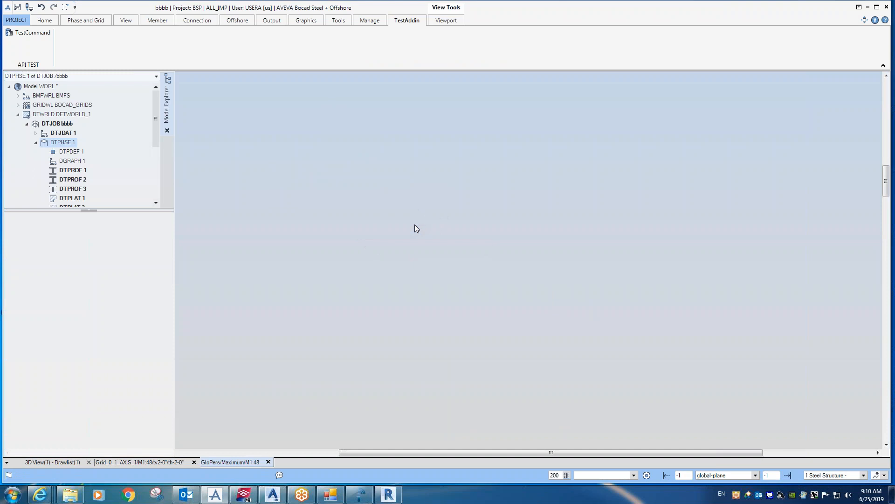
middle_drag(410, 202, 407, 251)
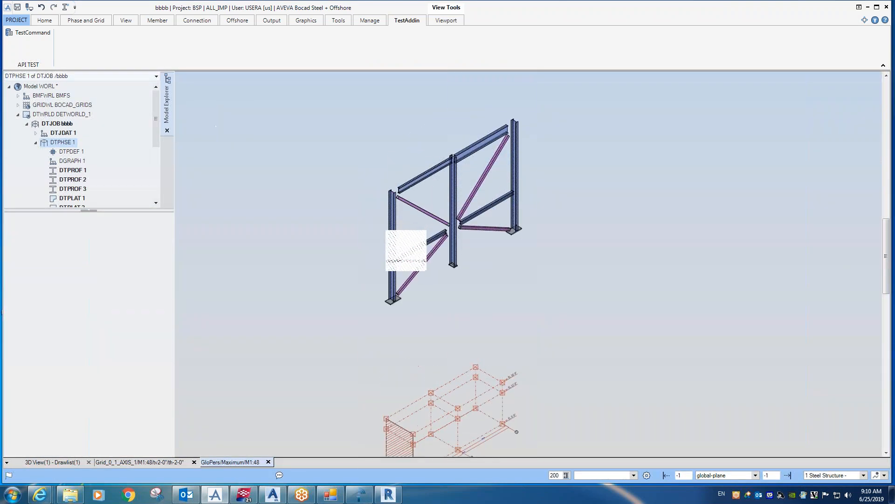
Step: Delete all members of the imported frame from the GloPers view, leaving the grid
click(164, 22)
key(Delete)
drag(329, 99, 643, 331)
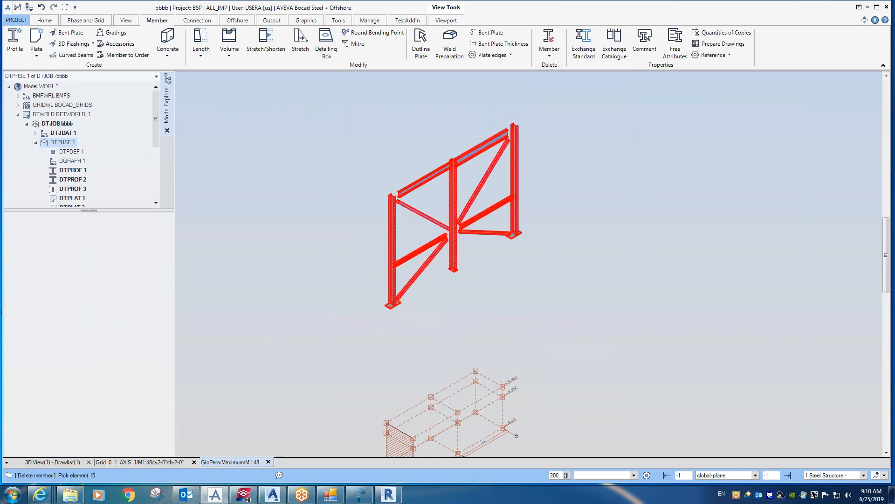
middle_click(641, 327)
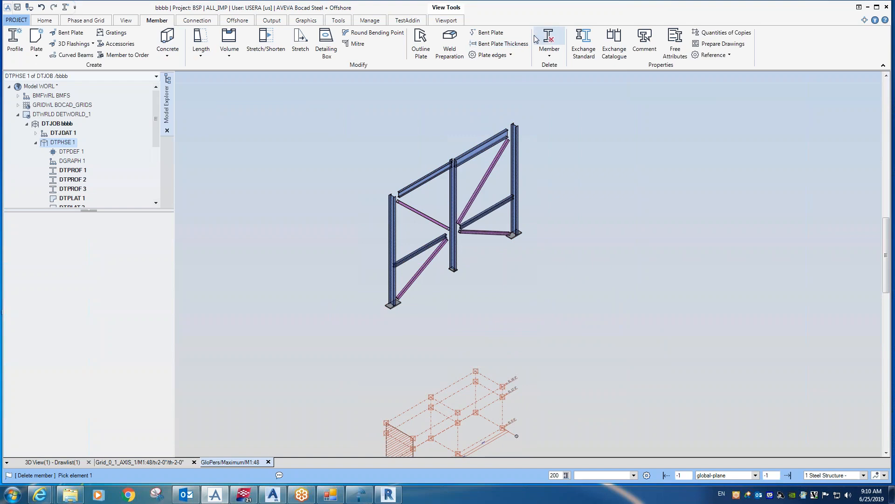
drag(317, 107, 599, 340)
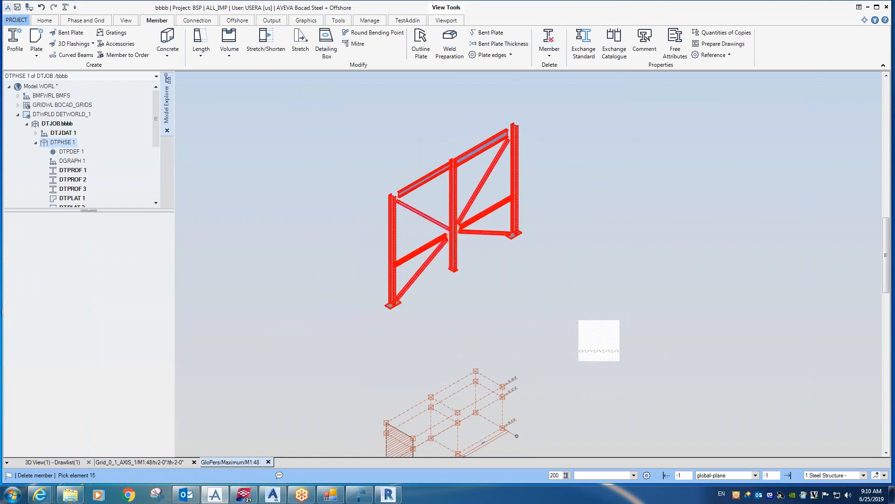
middle_click(600, 340)
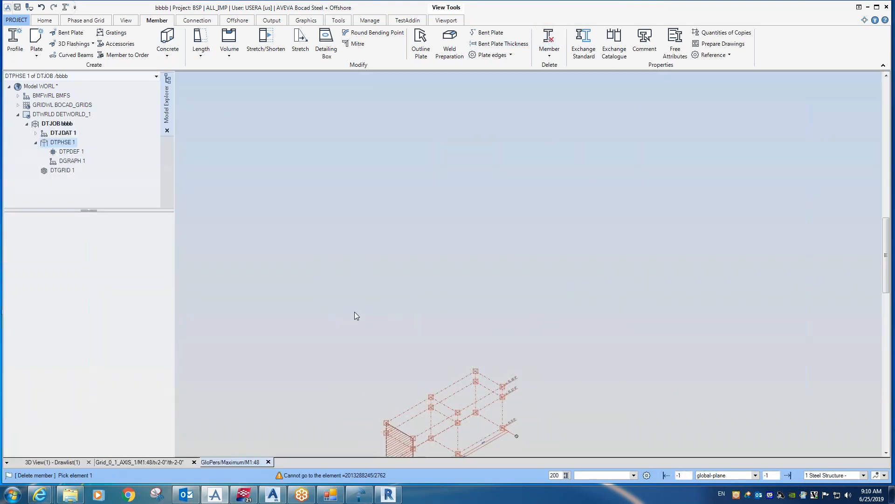
Step: Switch to Tekla Structures, select the lower frame with all its individual connection parts and export it with ReadModel(Export)
key(alt+Tab)
drag(487, 55, 487, 17)
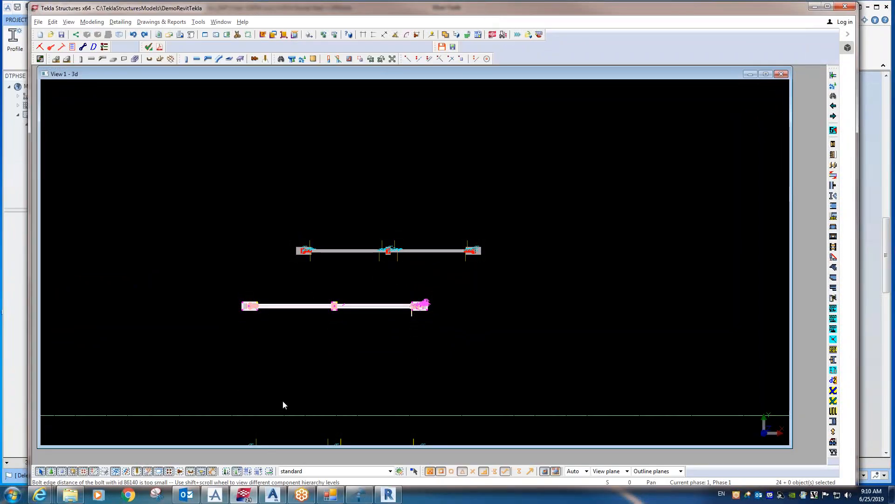
click(304, 379)
drag(199, 284, 566, 366)
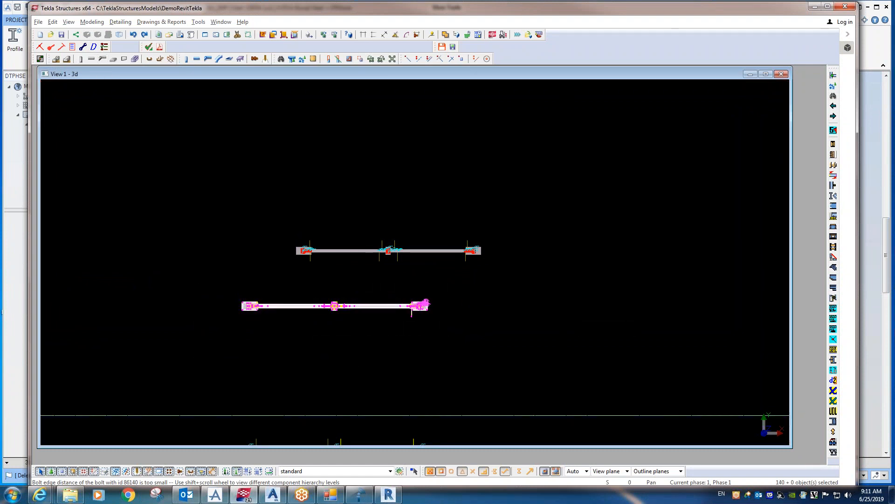
key(alt+Tab)
drag(592, 121, 563, 104)
click(612, 214)
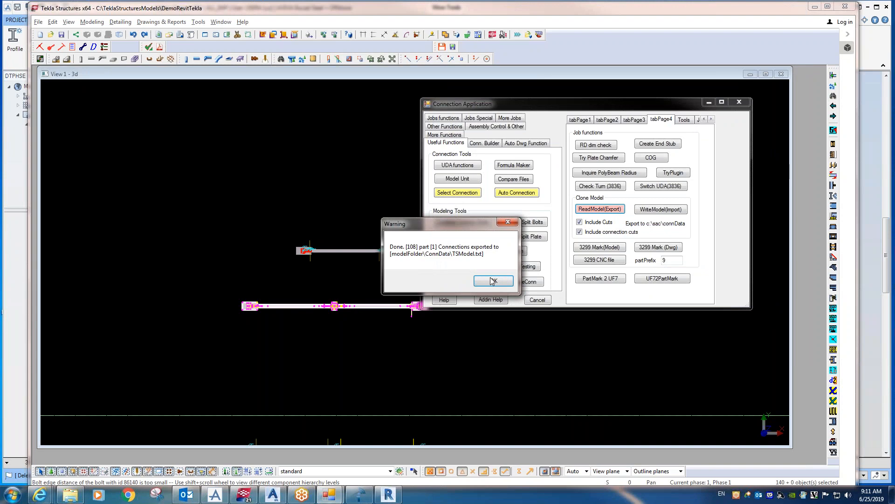
key(Return)
click(708, 102)
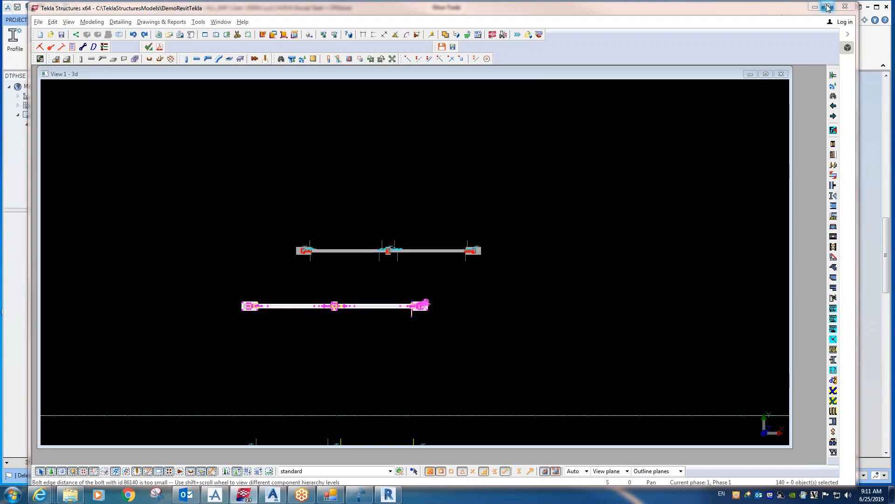
Step: Switch back to AVEVA Bocad Steel and import the re-exported frame and connection parts with TestCommand
click(814, 6)
scroll(514, 234, down, 3)
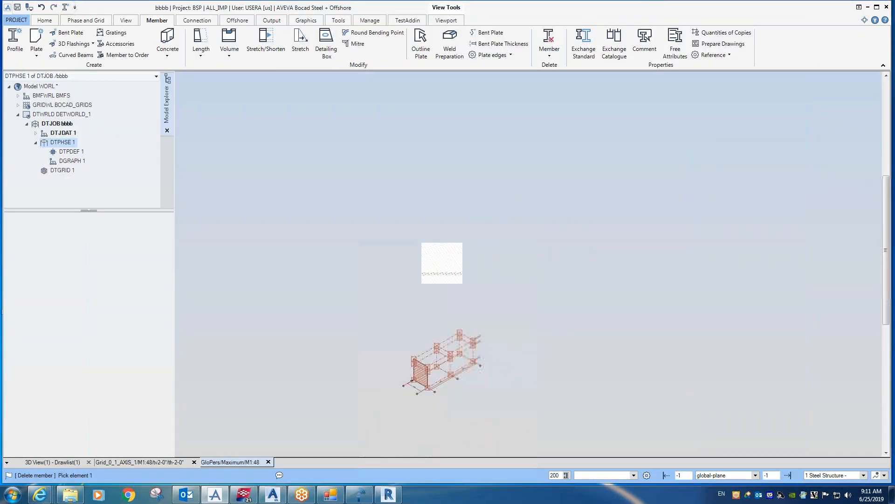
click(409, 21)
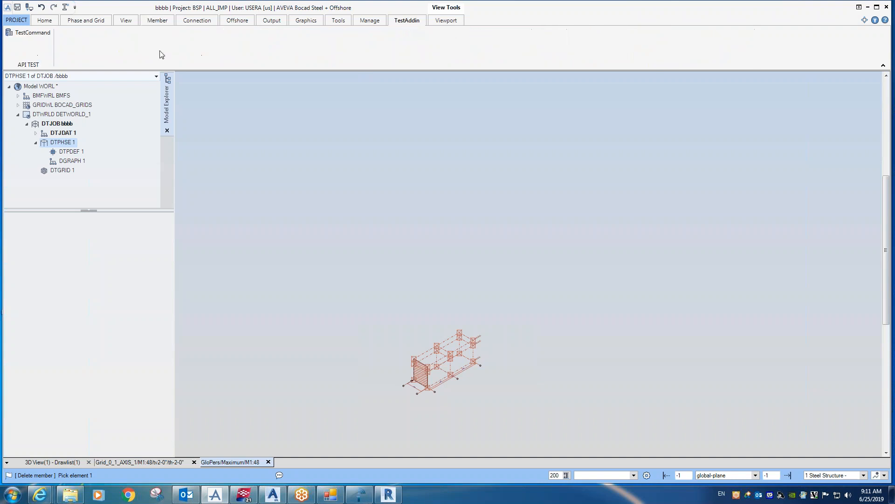
click(29, 33)
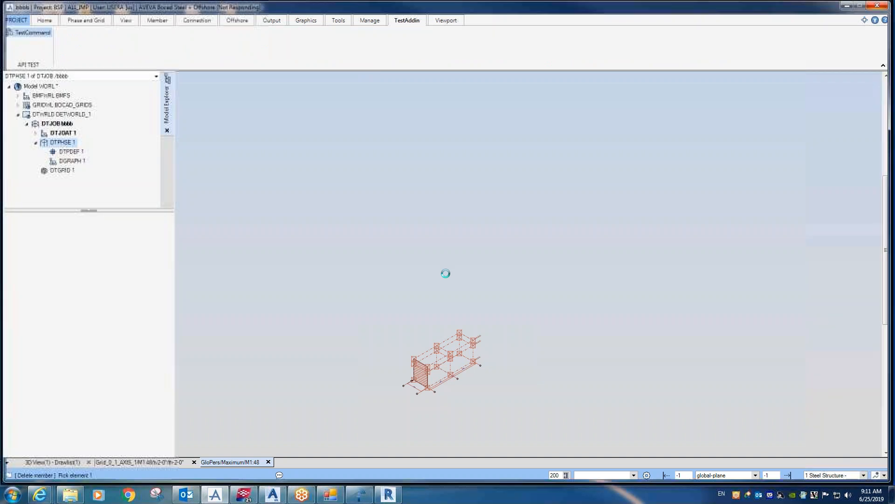
click(452, 279)
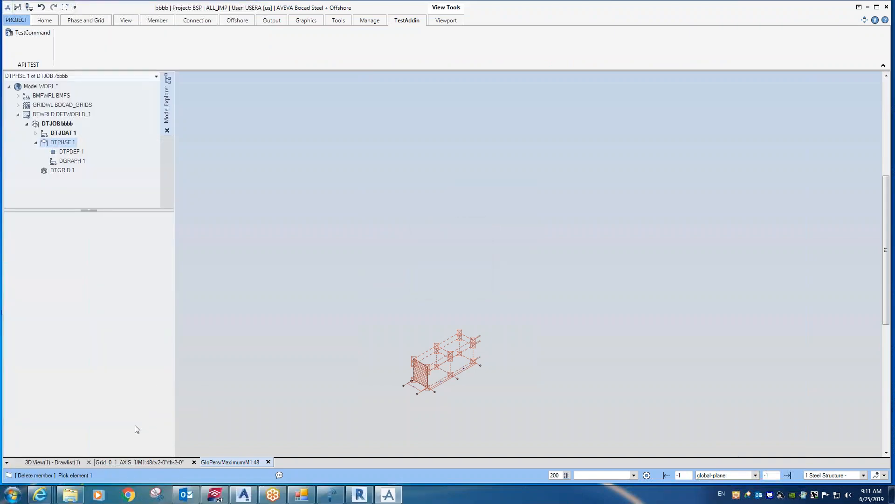
Step: Open the 3D view and examine the imported frame's central brace connection, including its gusset plates, bolts and beam copes
click(73, 462)
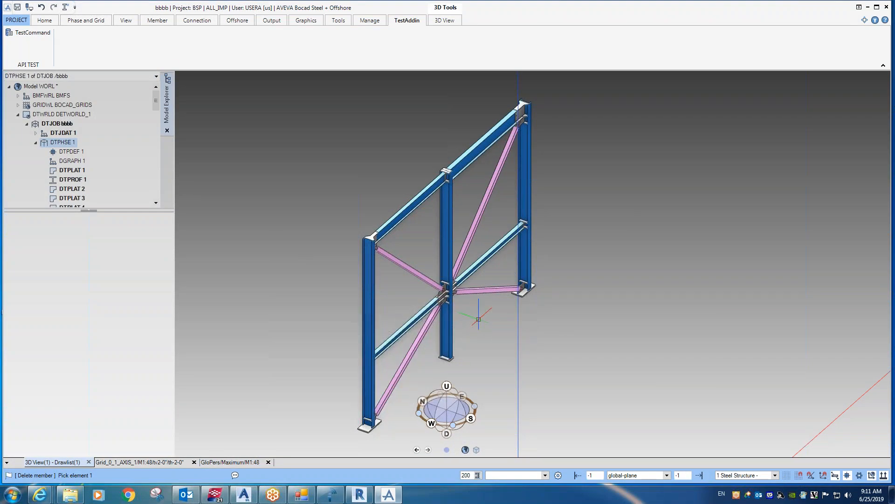
scroll(476, 314, up, 3)
scroll(456, 283, up, 5)
mouse_move(463, 297)
middle_down()
mouse_move(395, 272)
mouse_move(330, 185)
middle_up()
scroll(345, 245, up, 5)
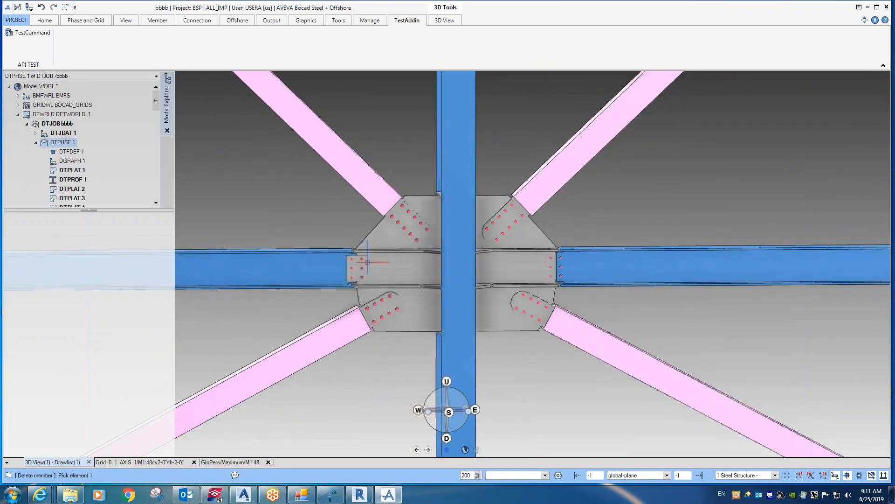
scroll(346, 245, up, 5)
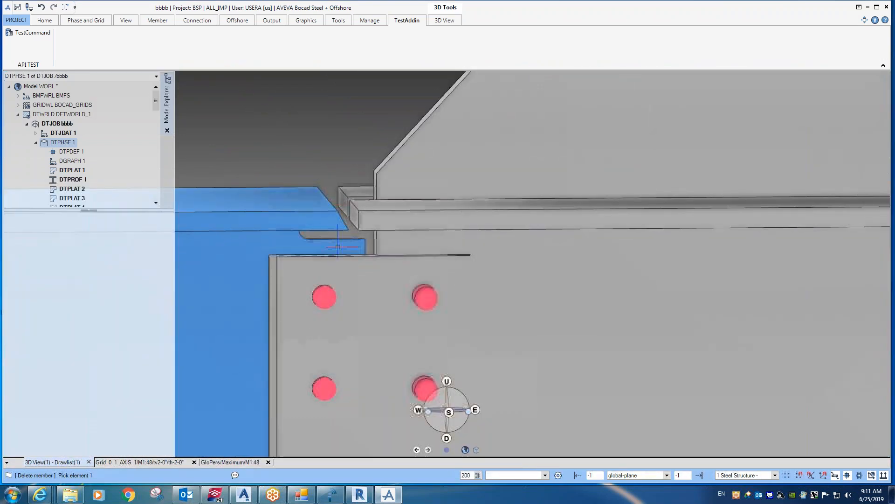
scroll(338, 247, down, 10)
middle_drag(399, 260, 437, 301)
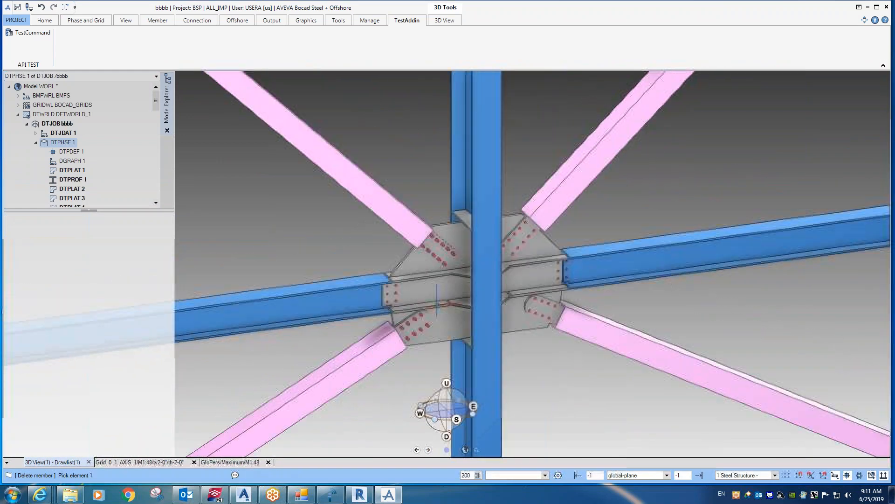
Step: Inspect the imported frame's column base plate connection and the top beam-to-column connection at the middle column
scroll(437, 301, down, 6)
middle_drag(549, 170, 836, 195)
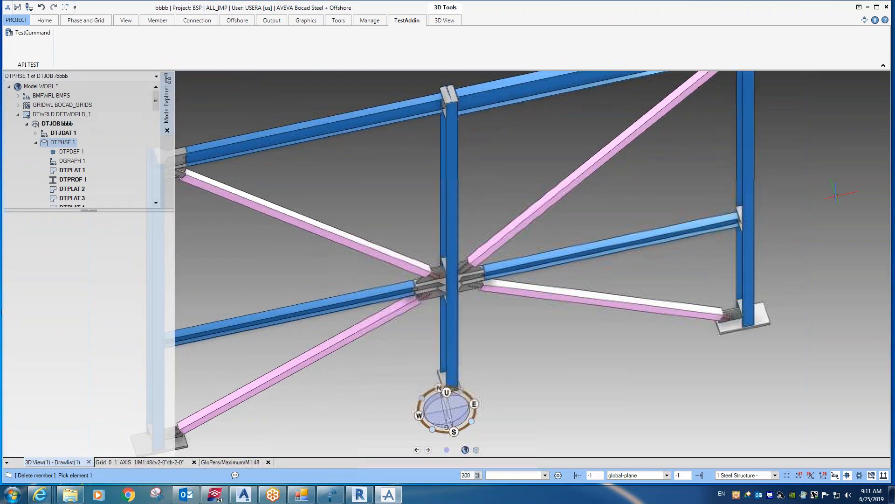
scroll(836, 196, up, 5)
scroll(719, 216, up, 5)
scroll(552, 312, down, 10)
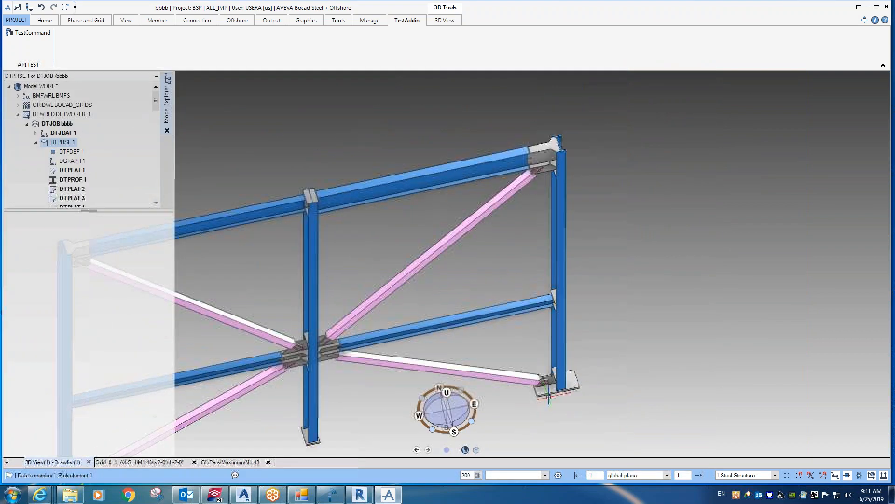
scroll(549, 391, up, 8)
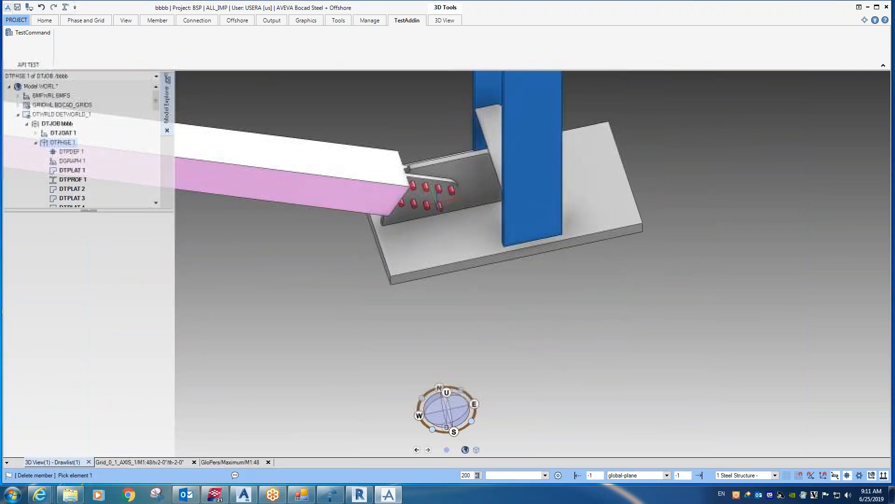
middle_drag(549, 392, 769, 144)
scroll(467, 209, down, 10)
scroll(518, 112, up, 4)
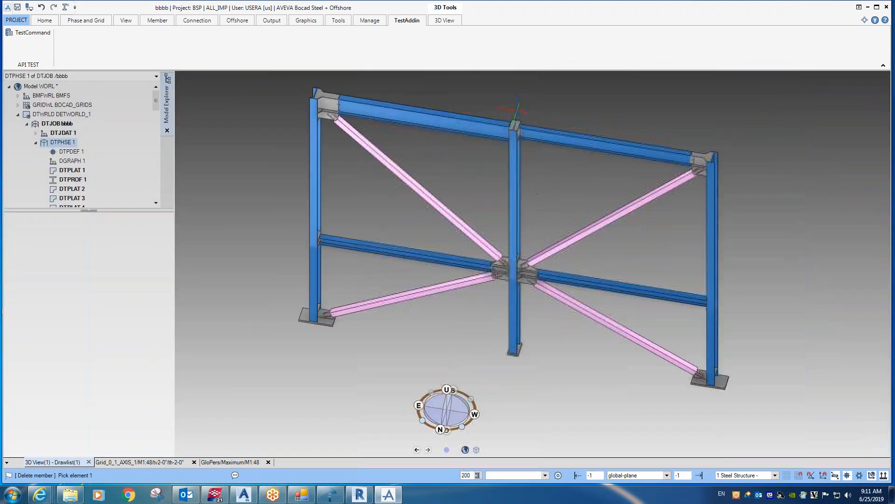
scroll(515, 125, up, 5)
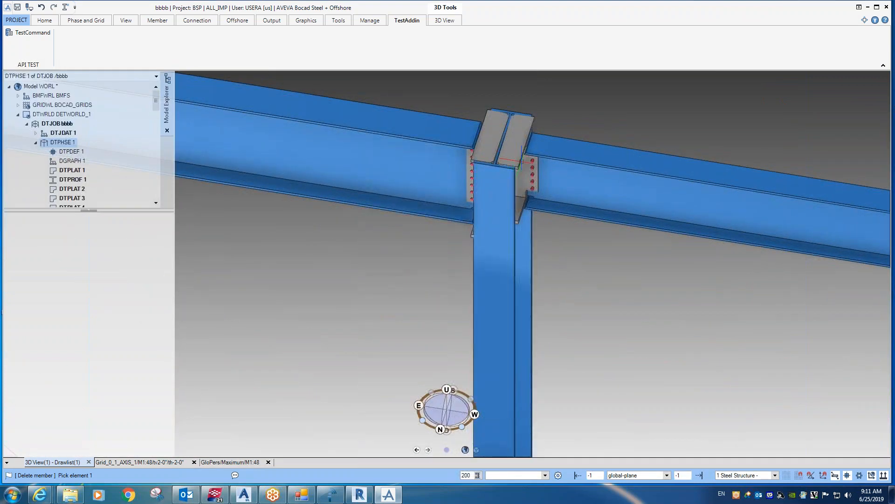
scroll(525, 164, down, 3)
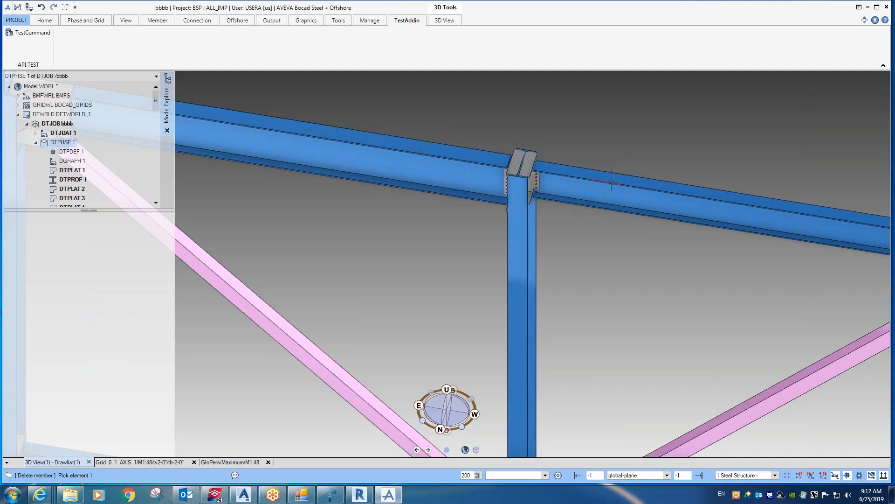
scroll(597, 225, down, 5)
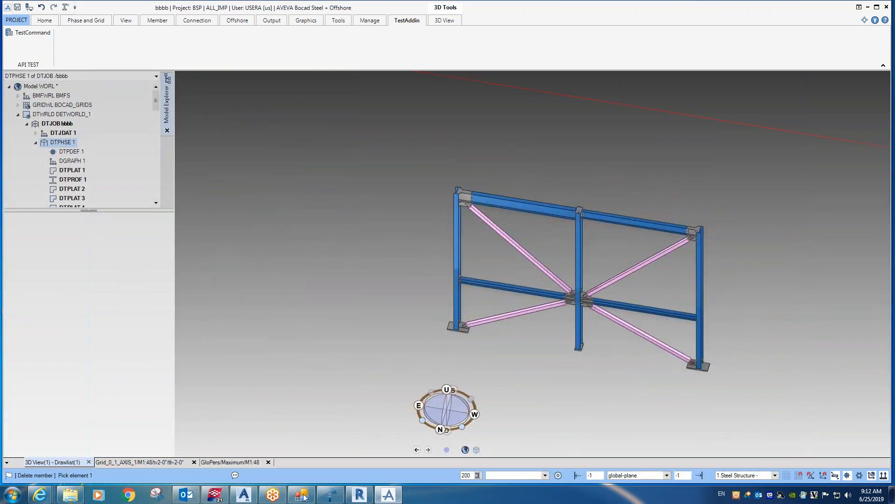
Step: Switch to Tekla Structures and open the 3771-Waiward model without saving the changes to the current model
click(214, 496)
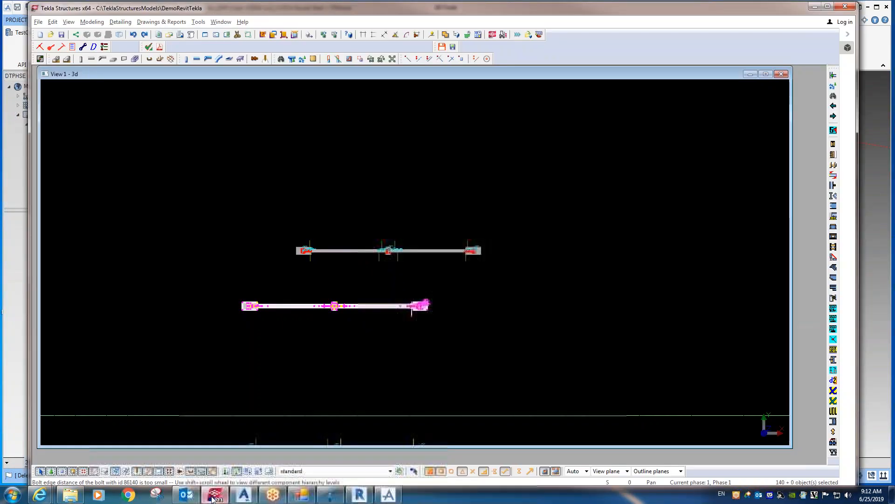
click(50, 34)
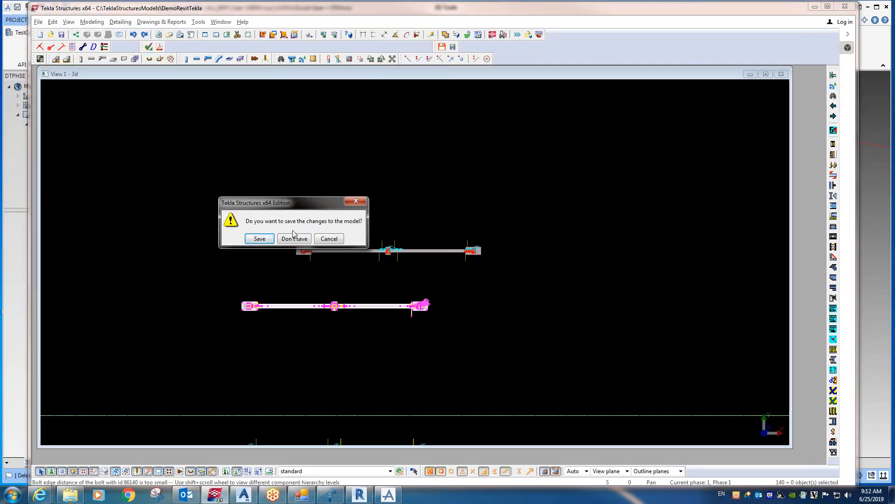
click(295, 239)
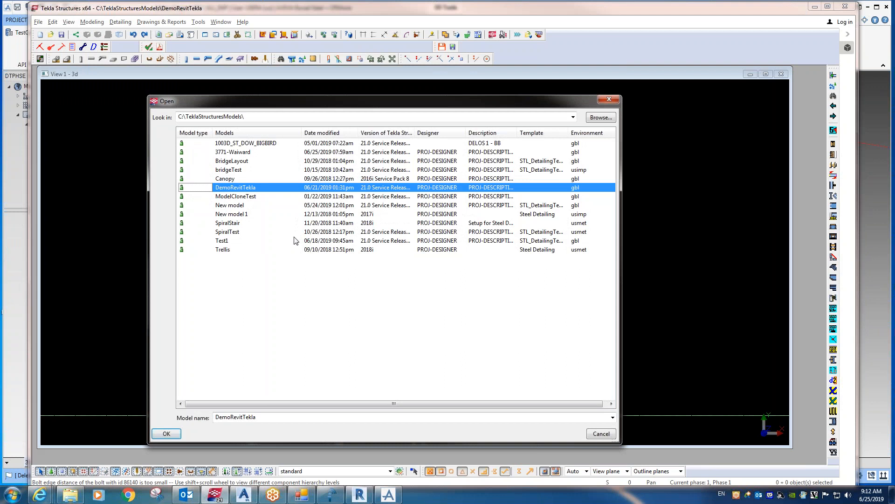
click(245, 152)
click(172, 437)
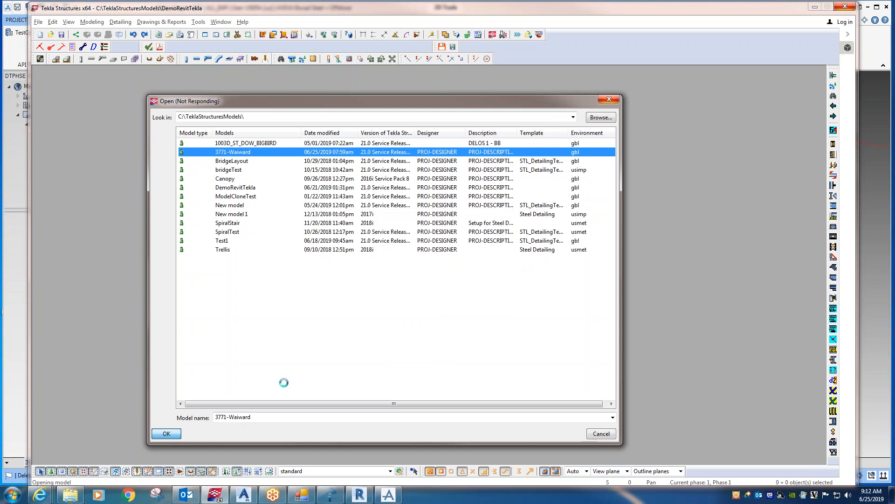
Step: Select the connection joint at the structure's end column, including its members, plates and bolts
scroll(373, 303, up, 5)
scroll(350, 275, up, 8)
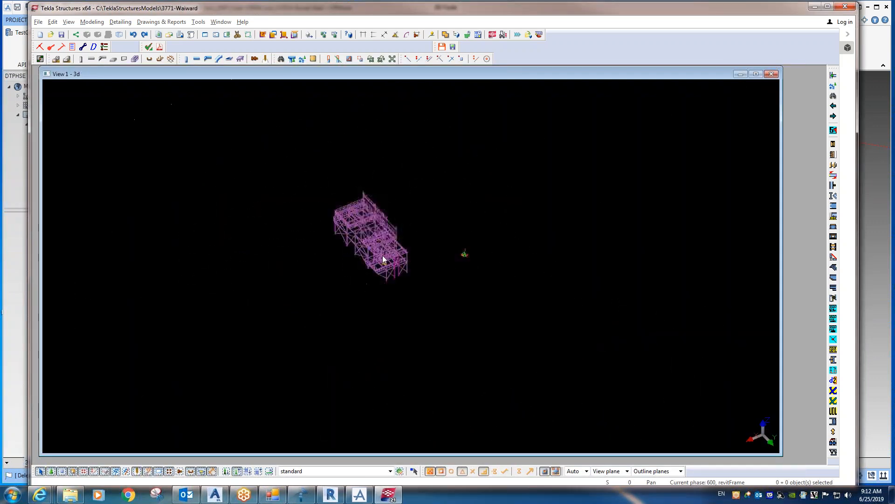
ctrl+middle_drag(383, 258, 260, 272)
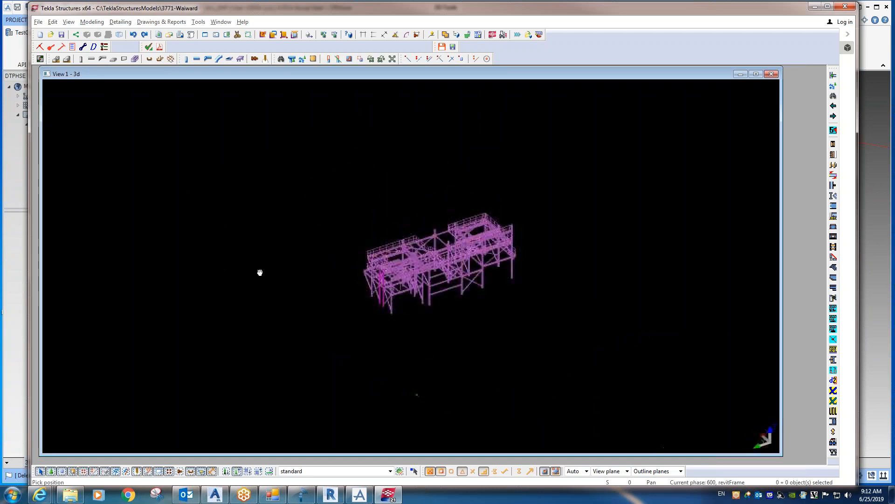
scroll(551, 260, up, 5)
right_click(516, 224)
click(522, 230)
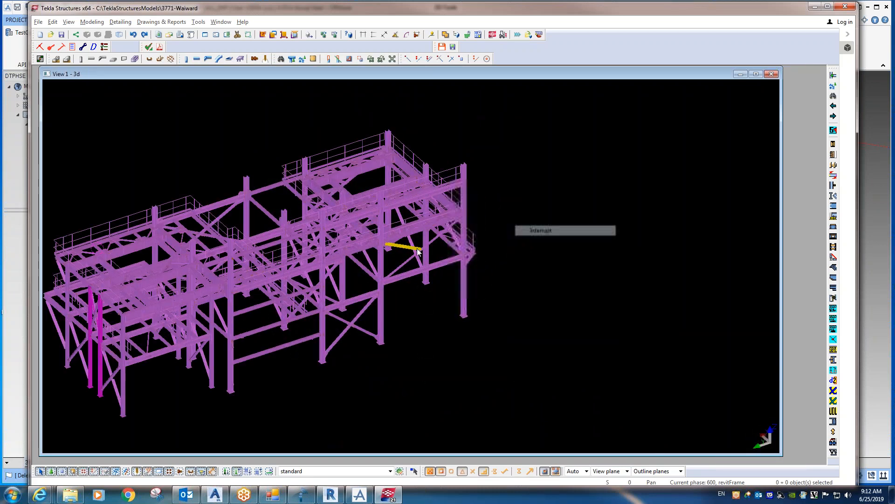
scroll(438, 253, up, 6)
scroll(501, 288, down, 5)
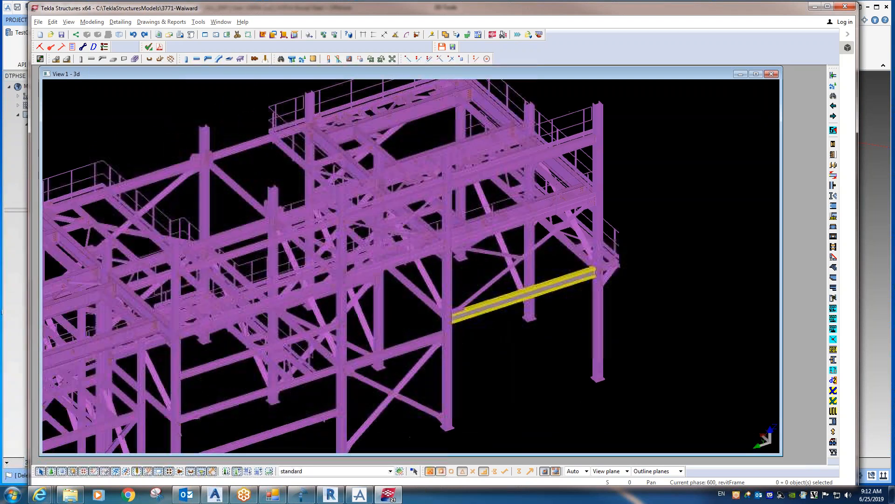
scroll(578, 280, up, 8)
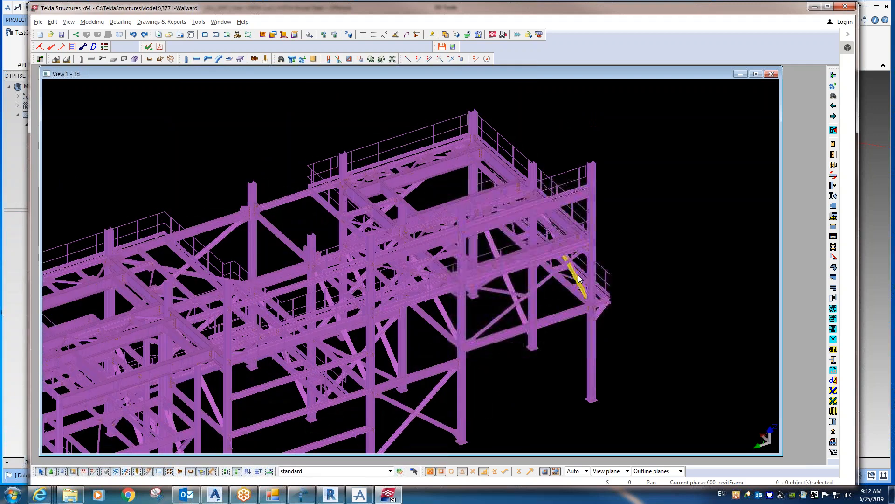
scroll(585, 306, up, 6)
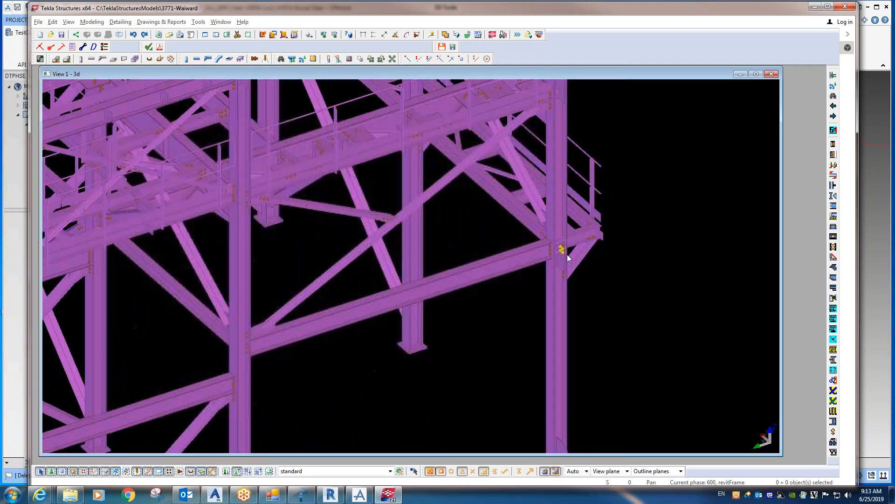
drag(667, 183, 460, 334)
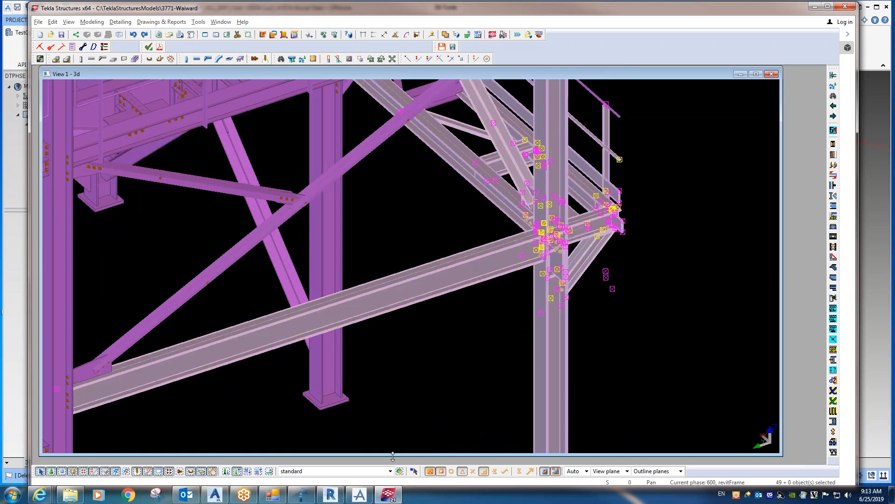
Step: Export the selected joint parts with ReadModel(Export), including cuts and connection cuts, then minimize the Connection Application
click(272, 494)
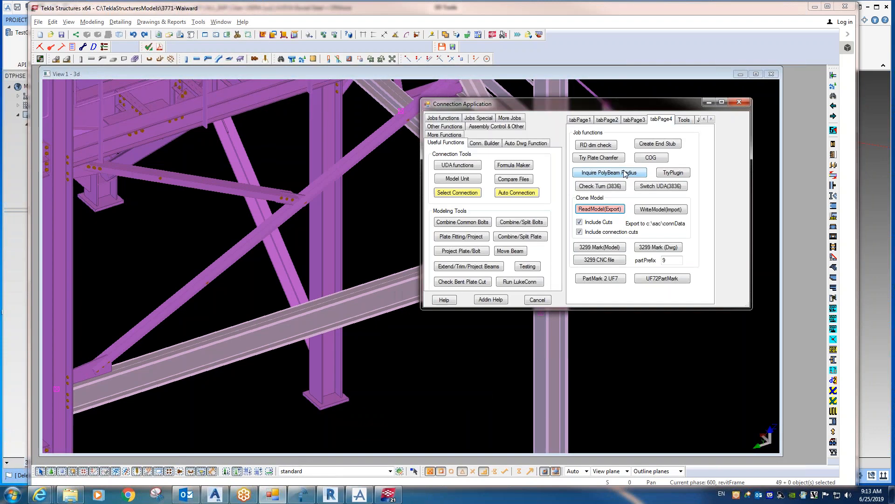
click(599, 209)
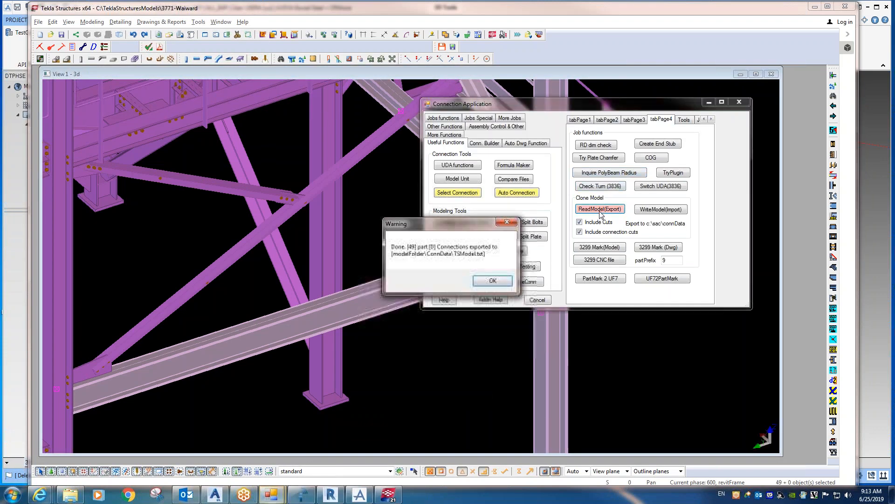
click(501, 283)
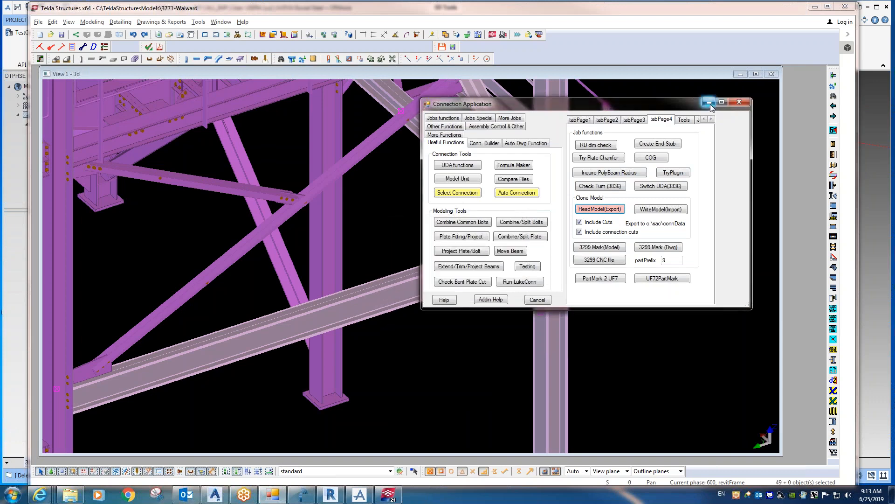
click(709, 102)
Step: Switch back to AVEVA Bocad Steel and import the exported joint parts with TestCommand
click(867, 81)
middle_drag(587, 201, 520, 241)
scroll(520, 244, down, 5)
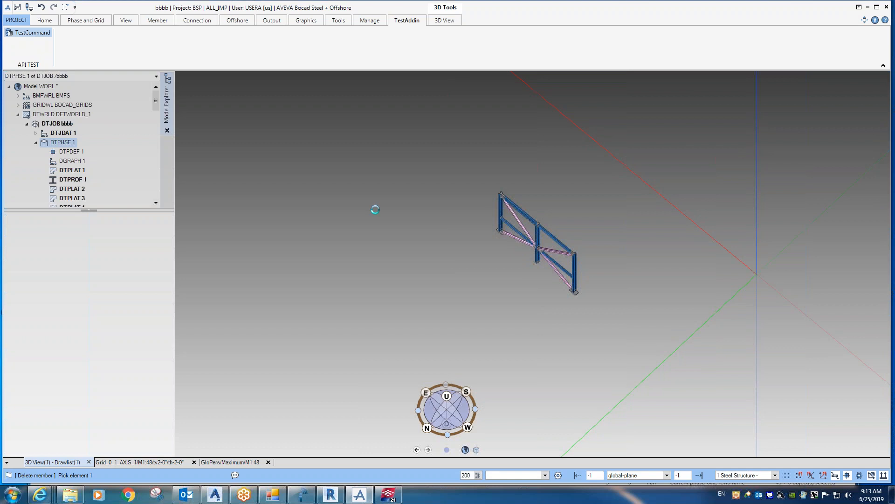
click(459, 277)
scroll(463, 280, down, 4)
scroll(499, 217, up, 6)
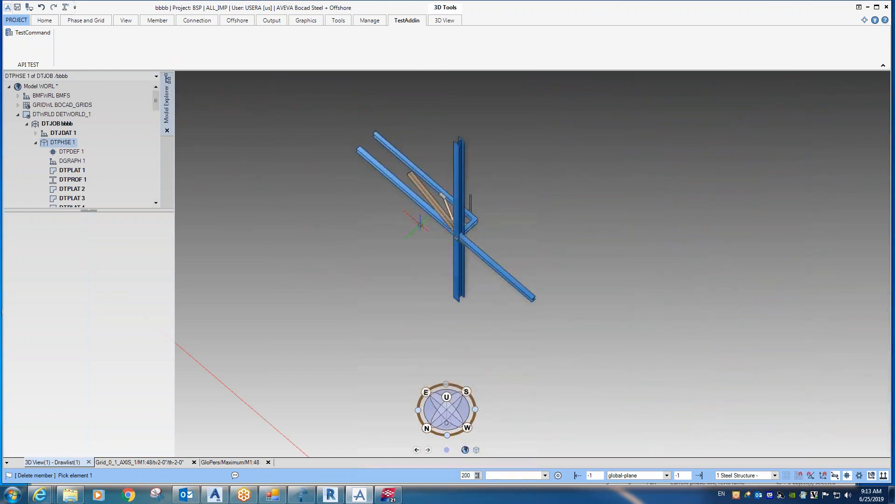
Step: Examine the imported joint's column, beams, braces and connection plates from several sides in the 3D view
right_click(444, 231)
click(443, 230)
scroll(466, 234, up, 4)
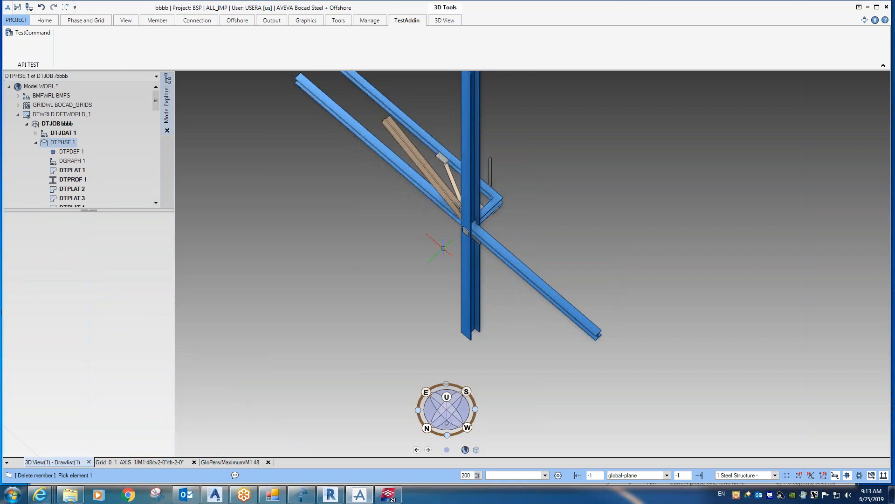
scroll(443, 247, down, 2)
scroll(442, 213, up, 6)
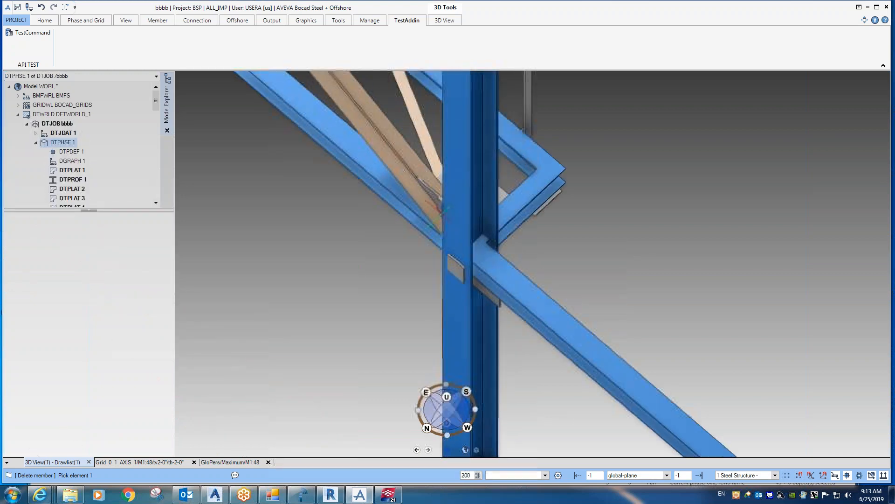
scroll(441, 213, down, 3)
middle_drag(458, 250, 271, 217)
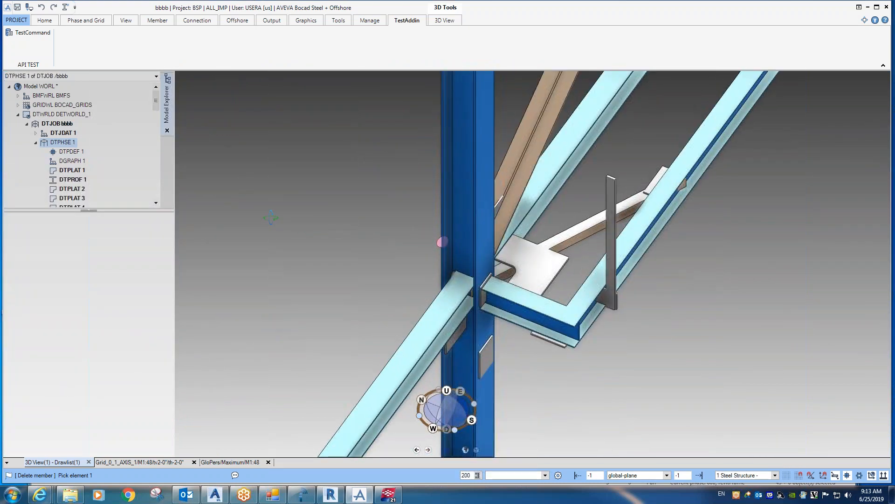
Step: Clear the frame and the imported joint from the 3D view display and centre the view
scroll(271, 218, down, 8)
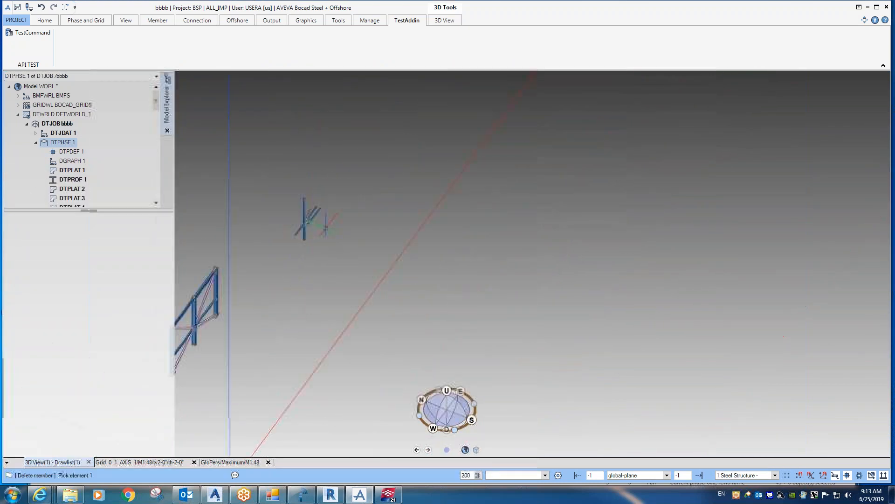
scroll(335, 233, down, 2)
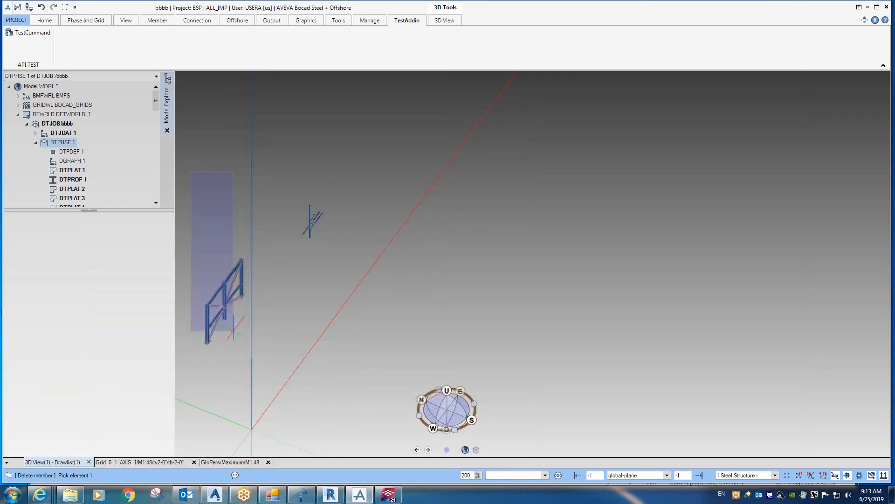
right_click(317, 191)
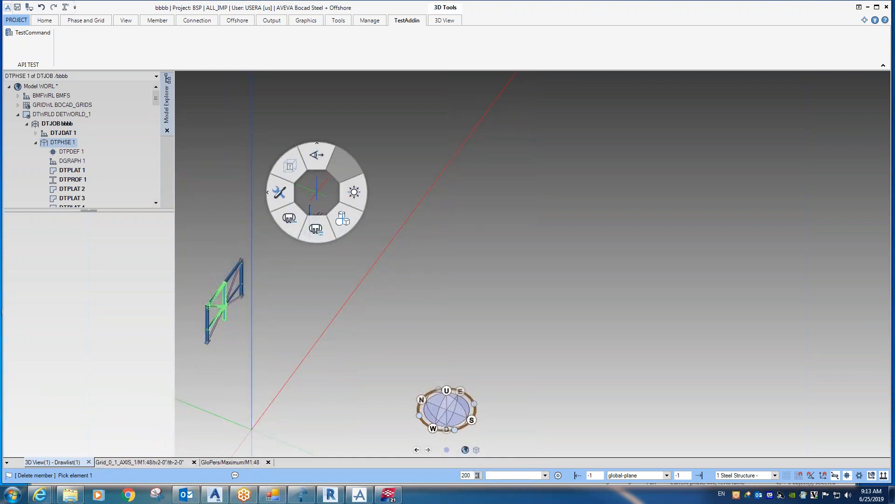
click(317, 230)
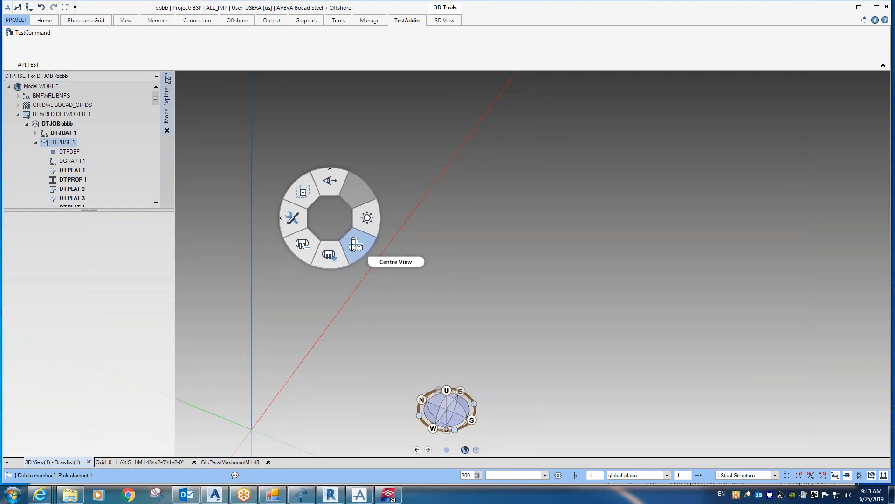
click(353, 245)
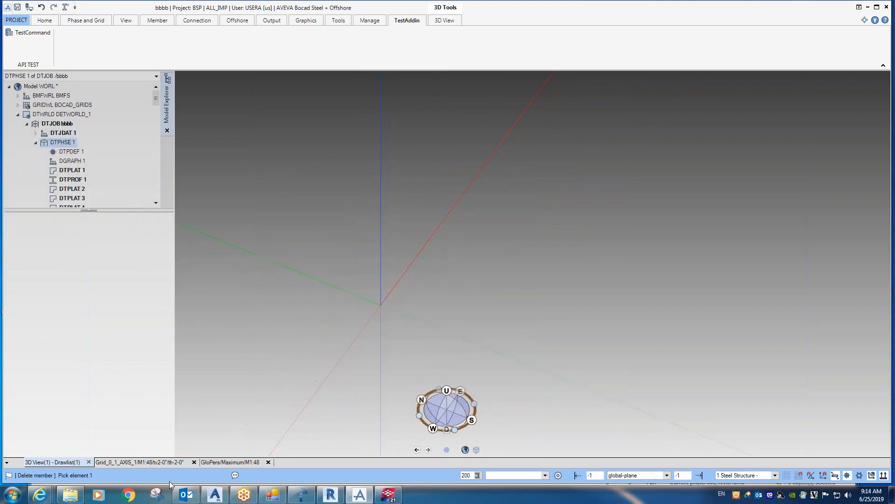
click(232, 463)
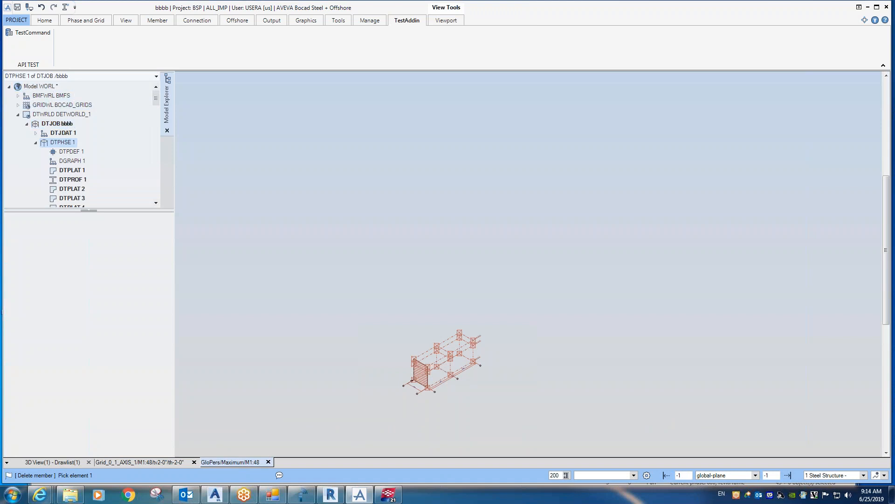
click(43, 38)
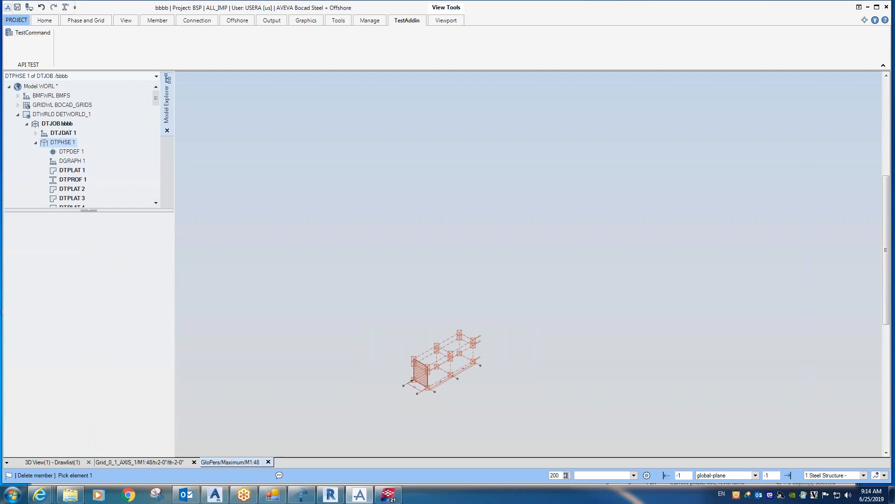
right_click(169, 105)
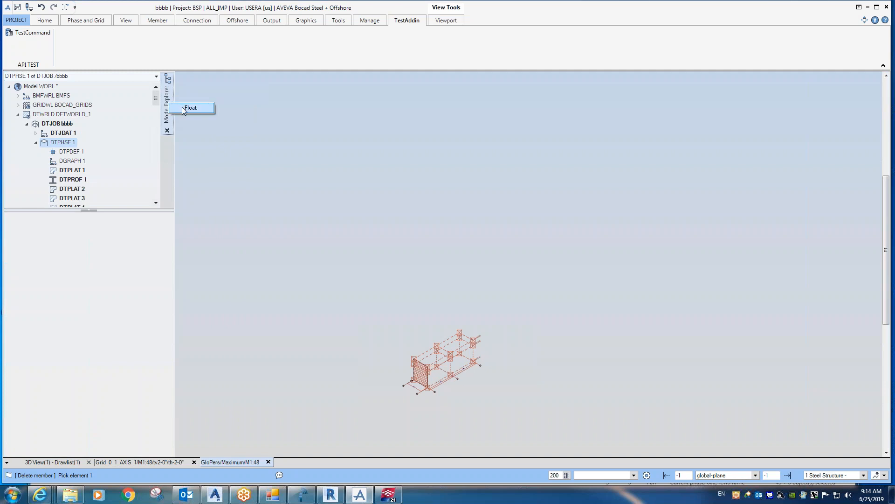
click(185, 108)
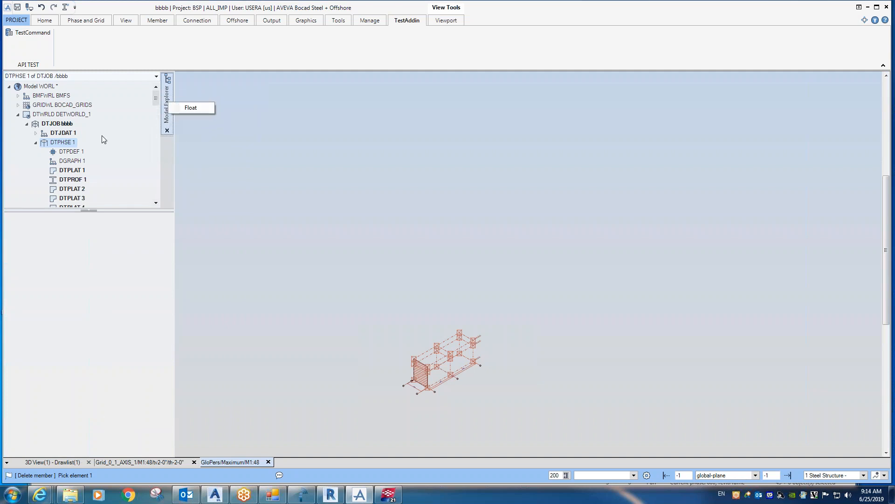
click(67, 134)
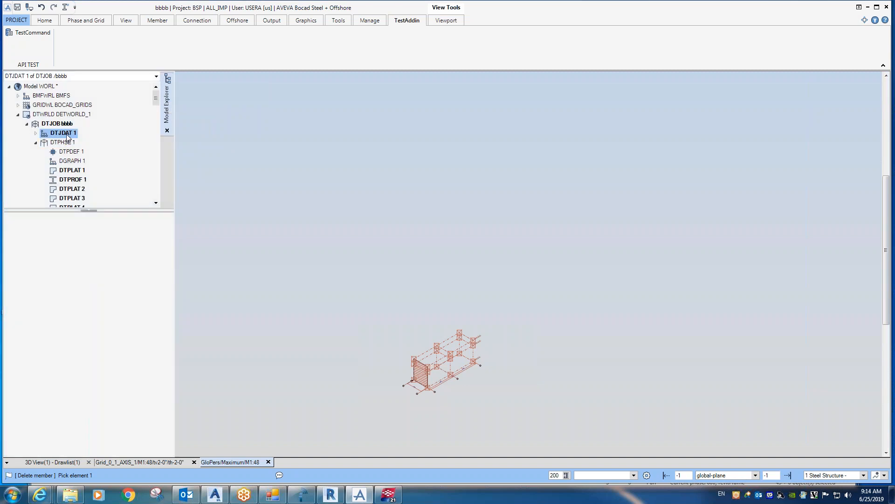
Step: Add the whole job DTJOB bbbb to the 3D view so all of its imported parts are displayed
click(60, 125)
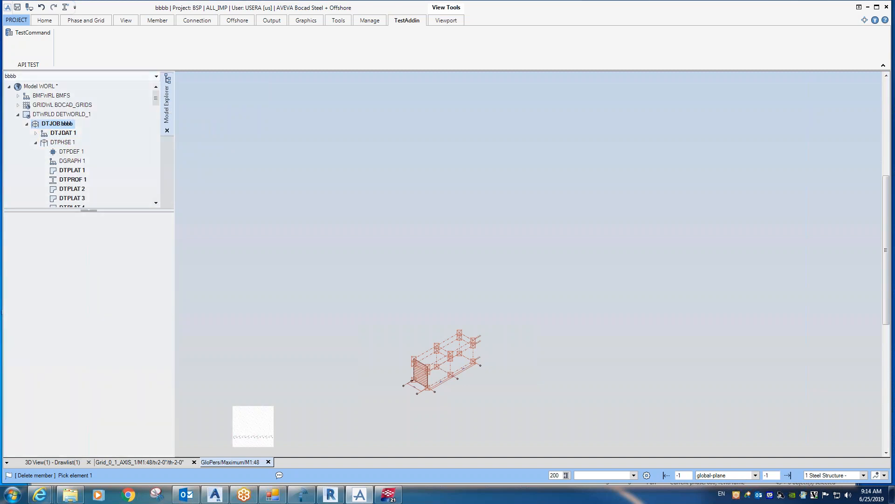
click(45, 463)
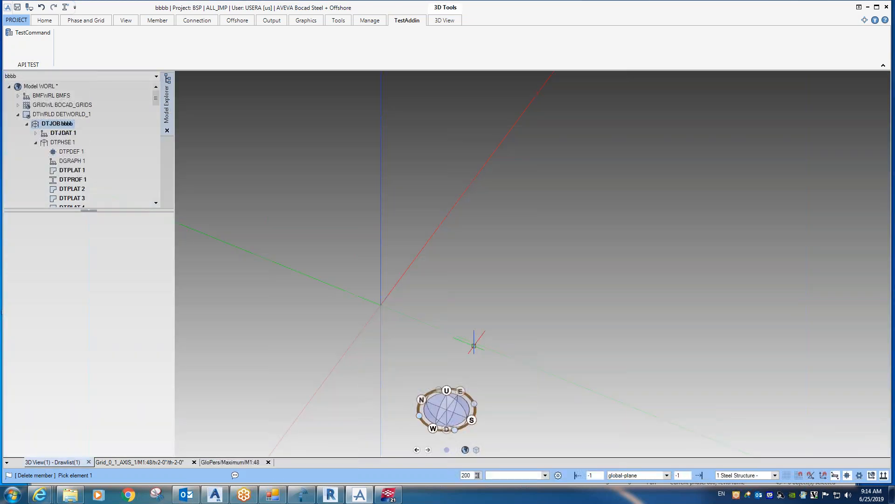
right_click(474, 309)
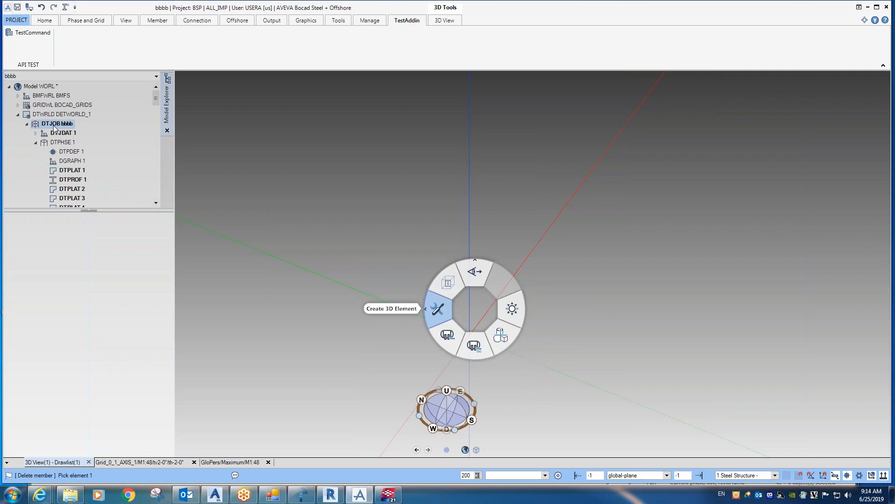
click(241, 142)
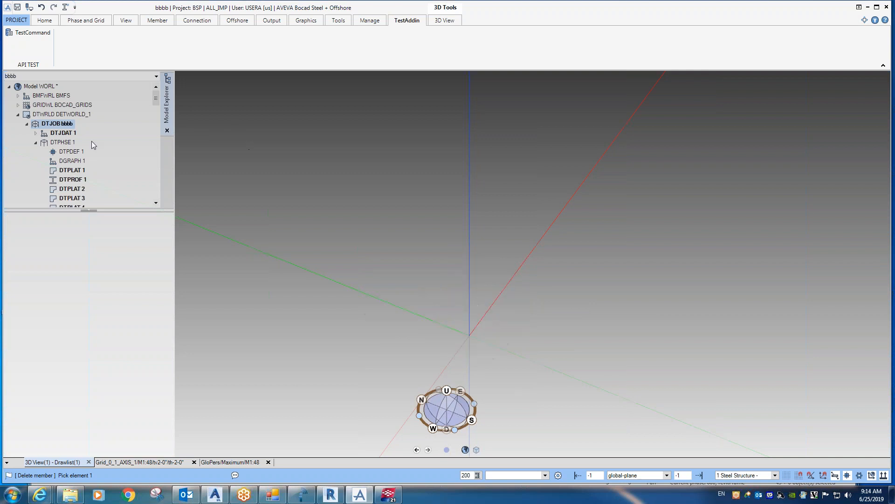
right_click(67, 129)
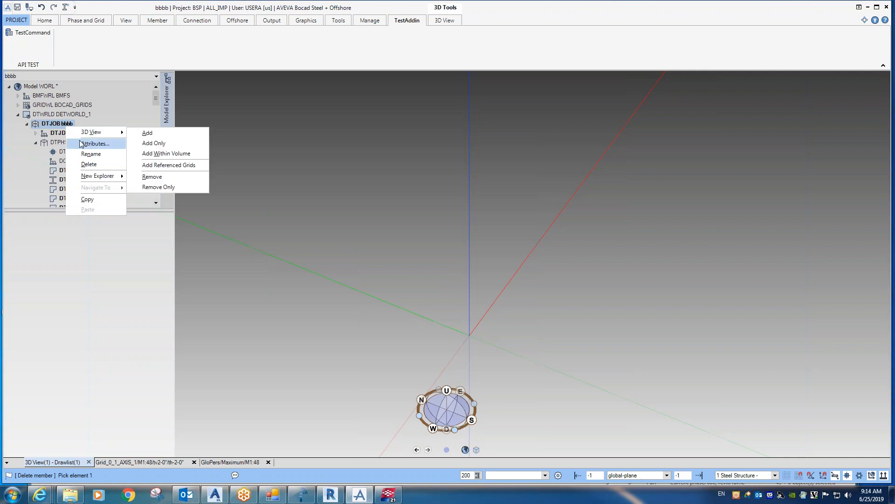
mouse_move(100, 134)
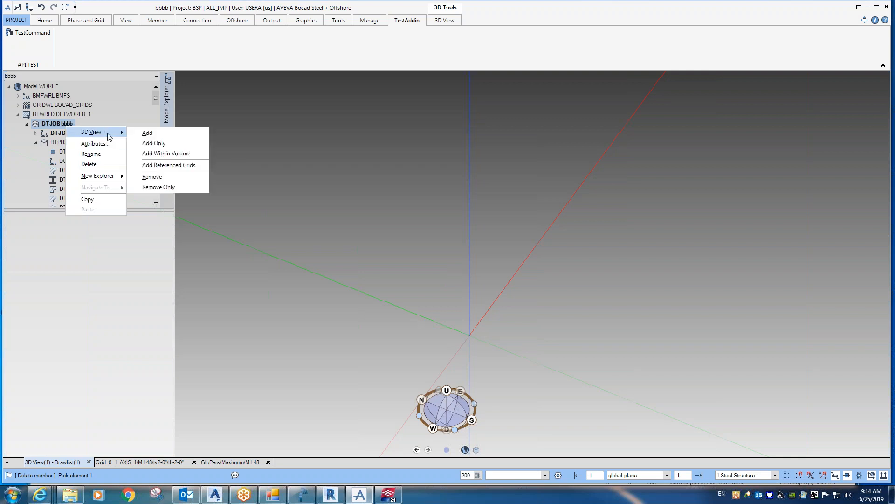
click(160, 133)
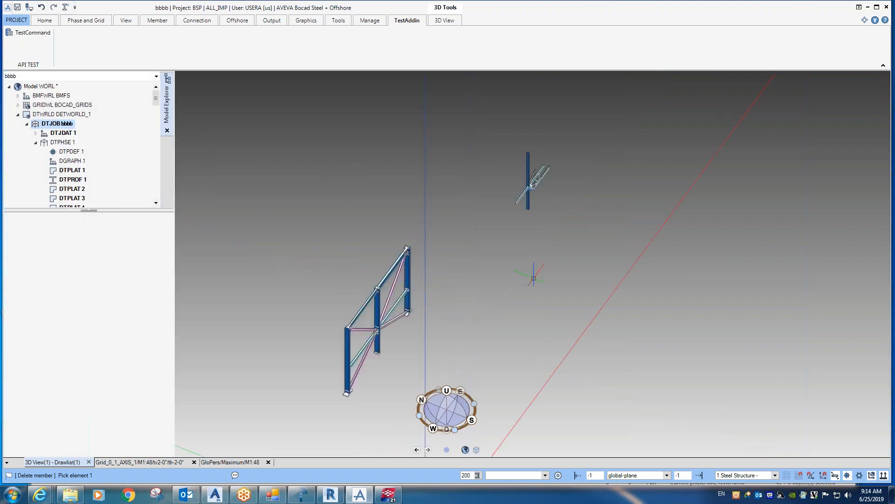
Step: Examine the redisplayed frame and imported joint, including the bolted plates where beams and braces meet the column
middle_drag(531, 240, 516, 300)
scroll(531, 223, up, 10)
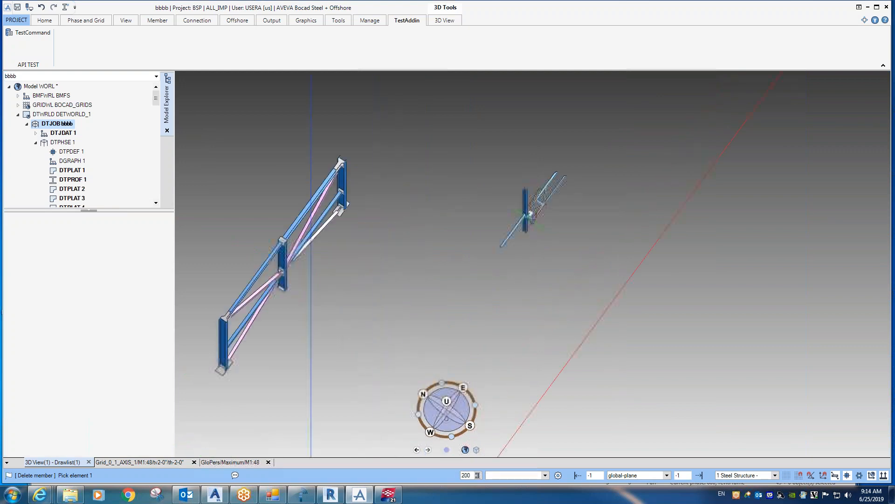
mouse_move(498, 238)
middle_down()
mouse_move(434, 223)
mouse_move(382, 177)
mouse_move(422, 193)
mouse_move(212, 158)
middle_up()
scroll(355, 365, down, 3)
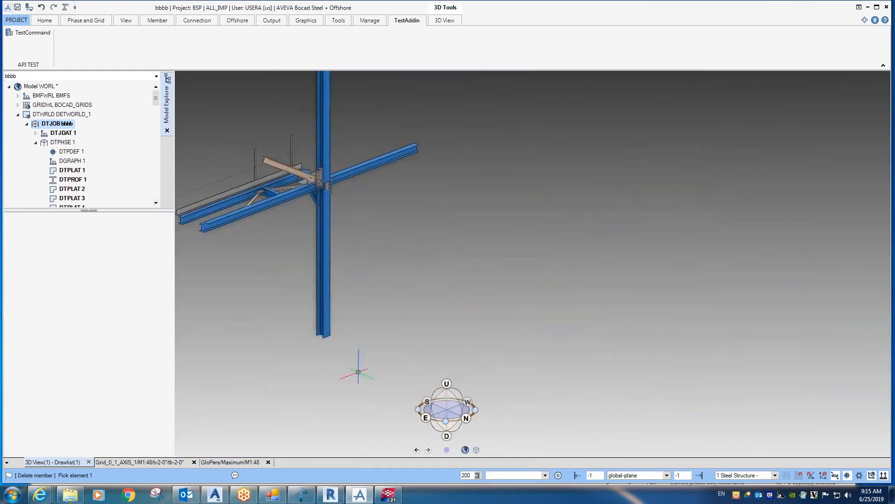
scroll(285, 170, up, 6)
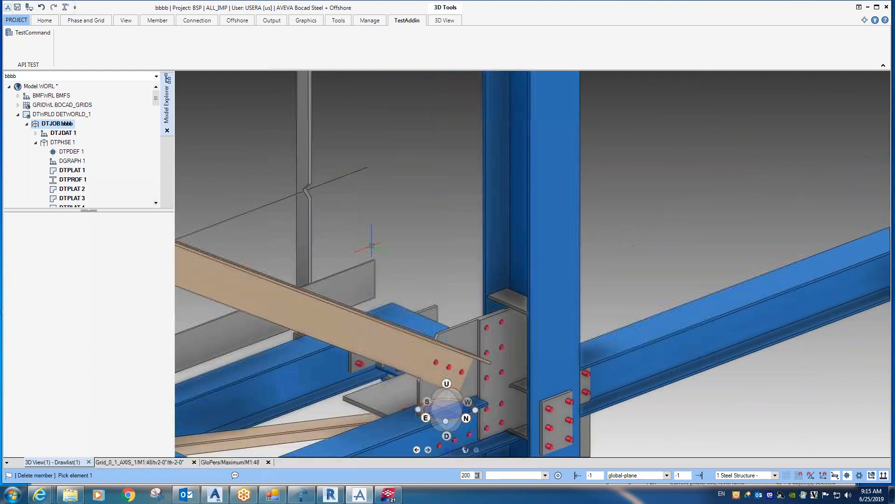
Step: Switch to Tekla Structures and select the column, beams, braces and plates of a joint at the opposite end of the structure
click(390, 496)
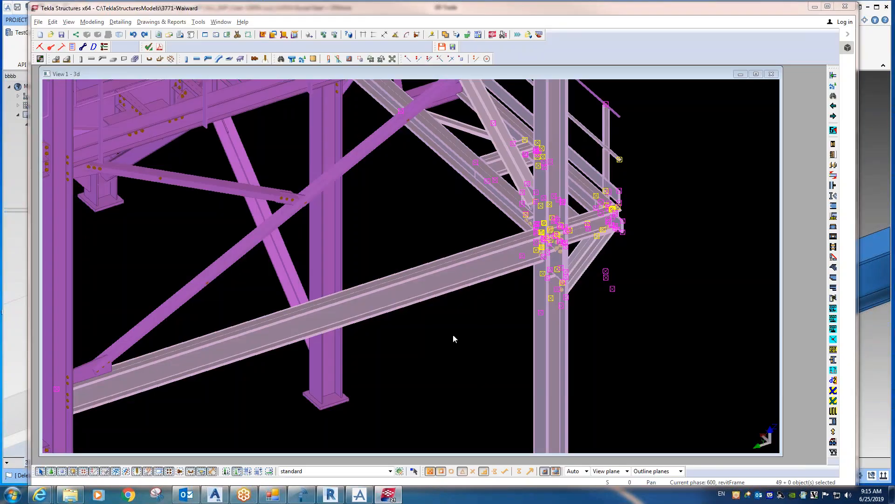
scroll(453, 334, down, 8)
scroll(303, 337, down, 2)
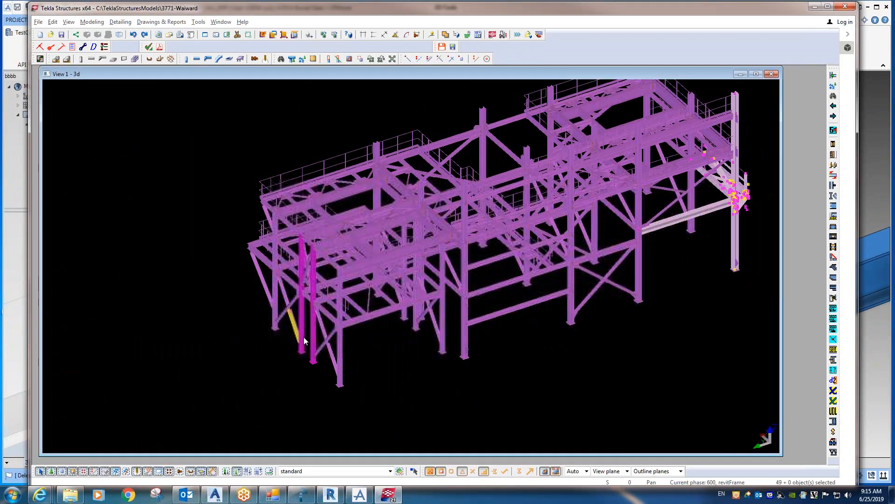
scroll(359, 318, up, 8)
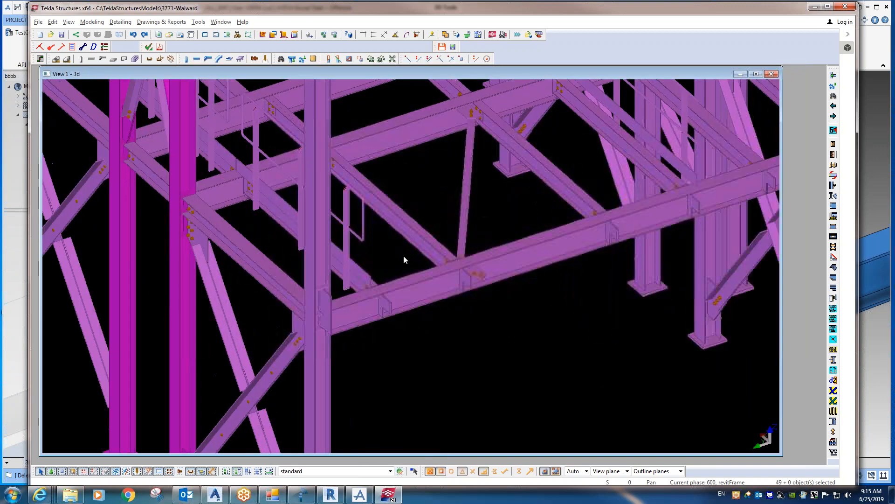
drag(402, 256, 221, 418)
scroll(221, 413, down, 4)
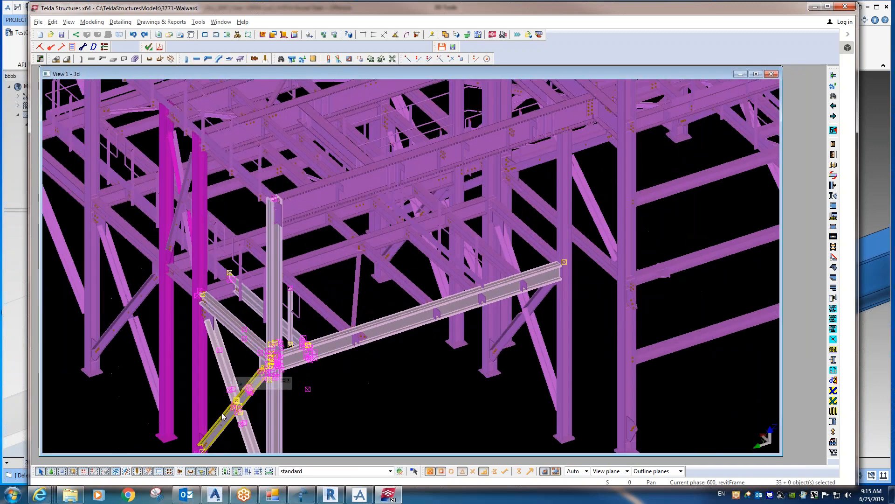
Step: Try selecting the entire steel structure instead of the joint, then clear the selection
click(331, 414)
scroll(347, 410, down, 2)
scroll(354, 411, down, 5)
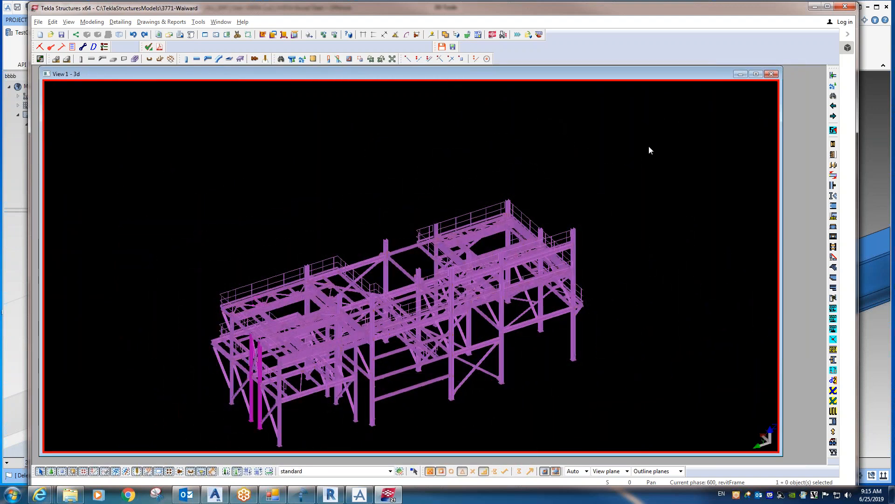
scroll(648, 193, down, 3)
drag(652, 137, 261, 368)
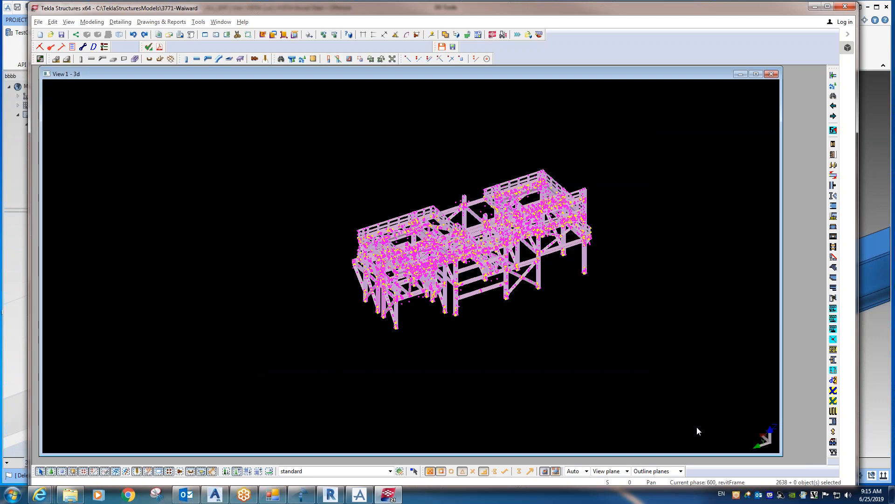
click(547, 326)
Step: Select the parts meeting at the corner column joint, including its beams, braces and connection plates
scroll(409, 298, up, 8)
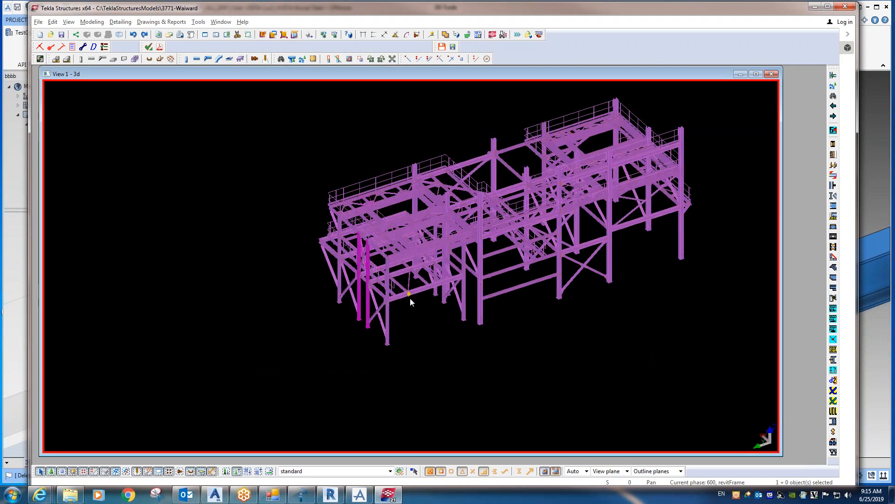
scroll(373, 298, up, 4)
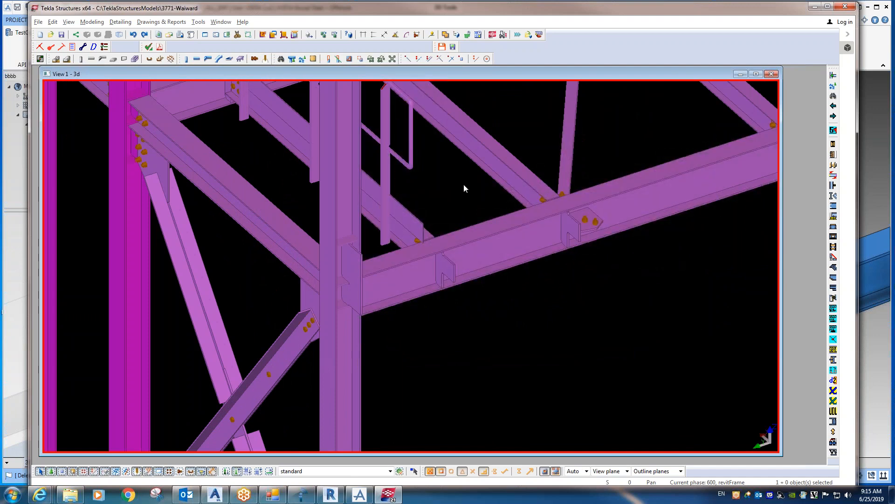
drag(471, 201, 195, 441)
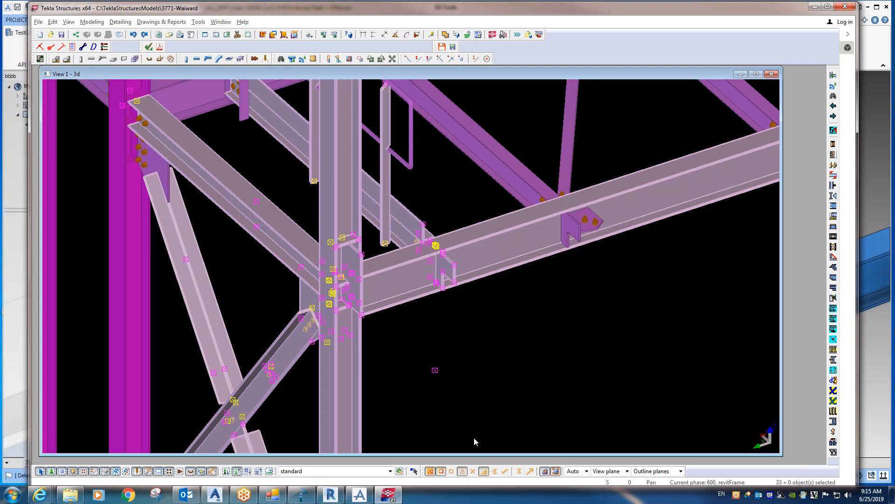
Step: Export the selected corner joint with ReadModel(Export), including cuts and connection cuts, then minimize the Connection Application and Tekla Structures
click(273, 494)
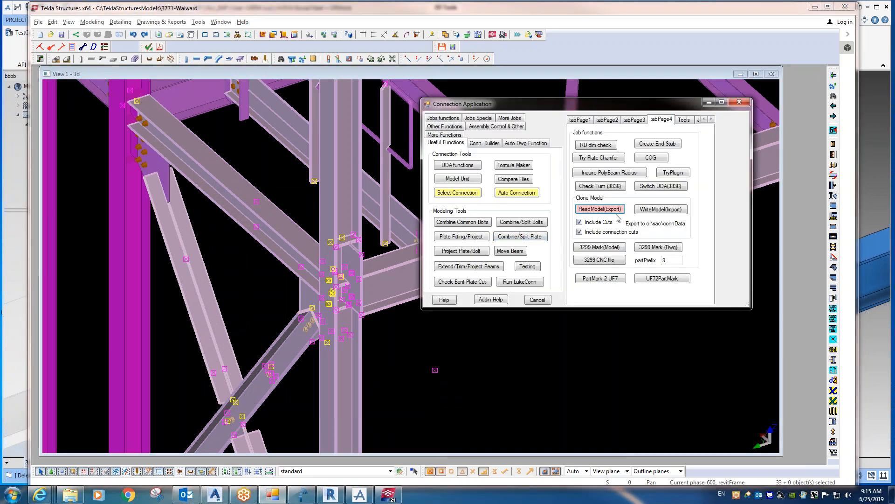
click(609, 210)
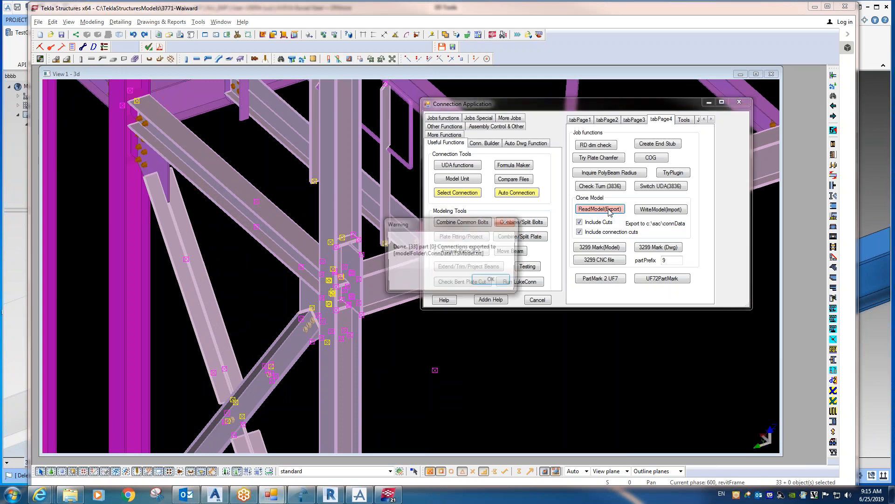
click(509, 285)
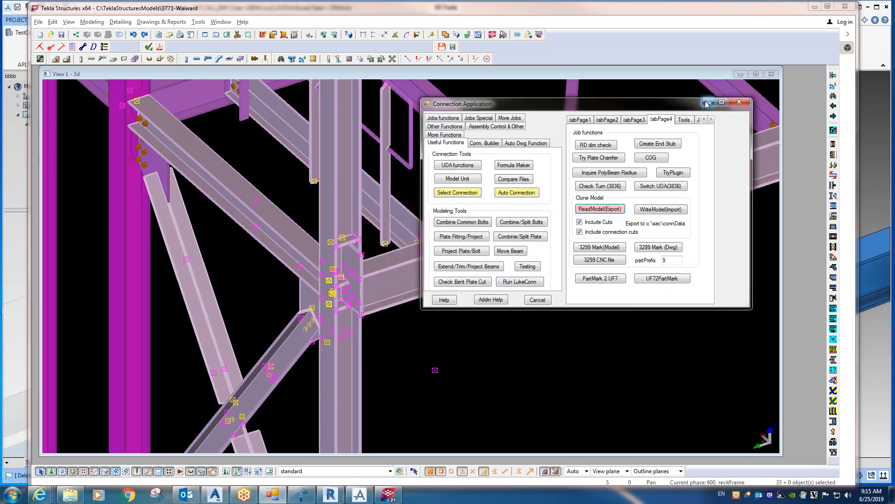
click(707, 102)
click(815, 7)
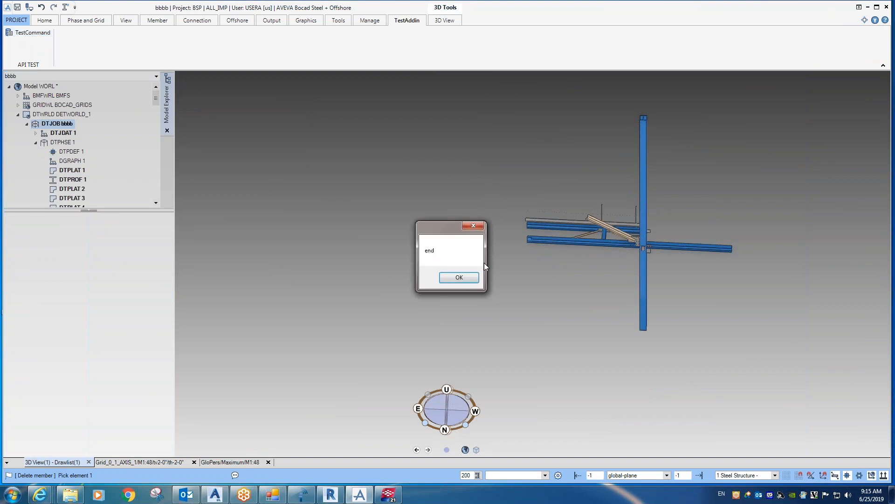
Step: Import the exported corner joint into AVEVA Bocad Steel with TestCommand and add DTJOB bbbb to the 3D view
click(466, 278)
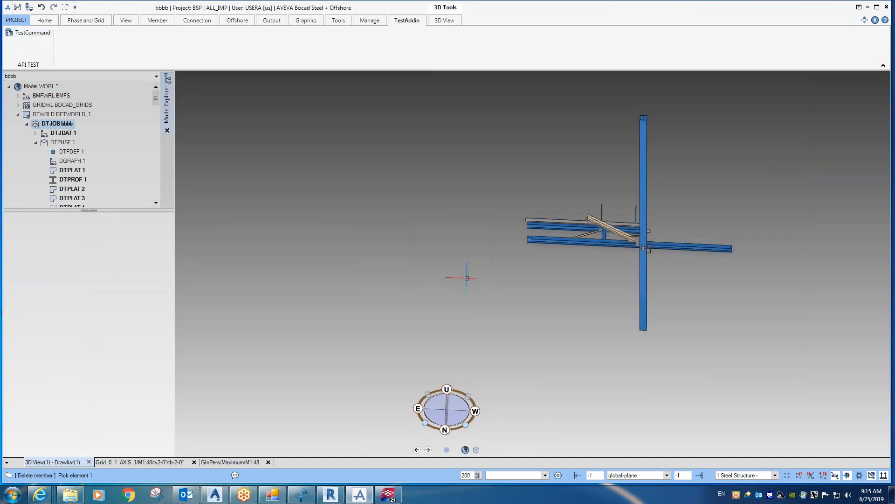
scroll(453, 267, down, 7)
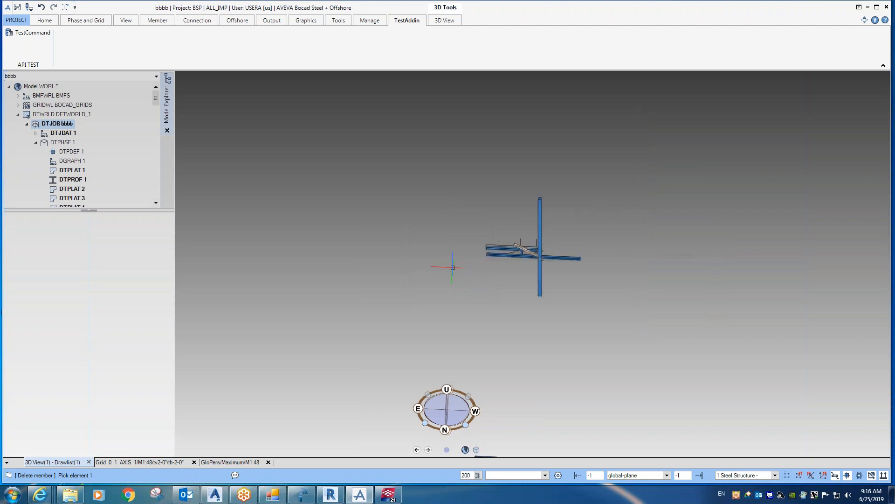
scroll(480, 368, up, 4)
scroll(463, 359, up, 5)
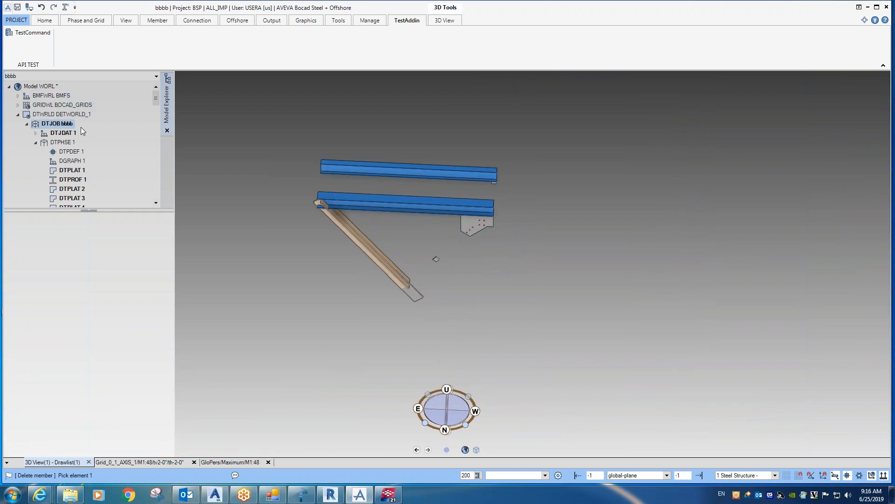
right_click(61, 123)
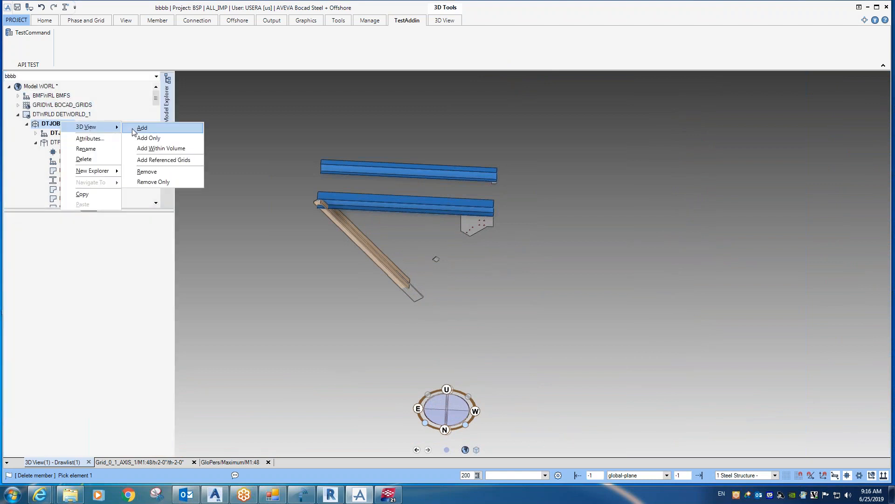
click(134, 129)
Step: Clear the 3D view, add DTJOB bbbb to it again, and examine the plates and bolts of the imported corner joint
right_click(283, 209)
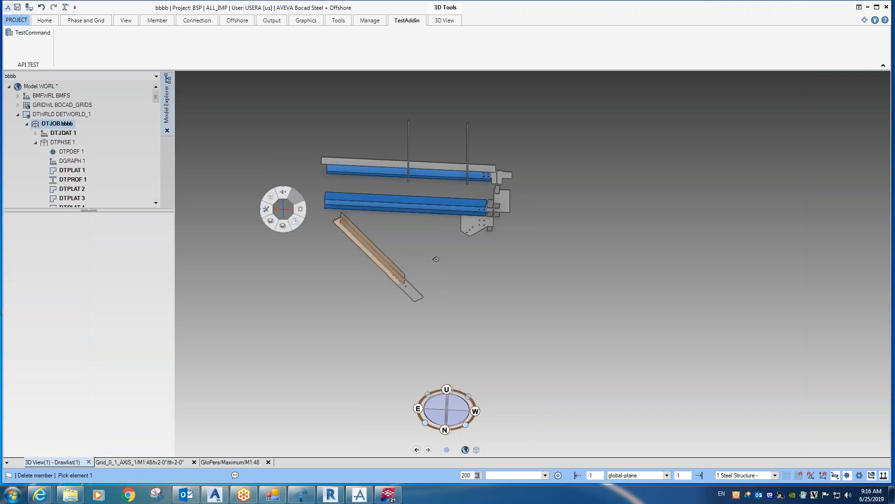
click(282, 247)
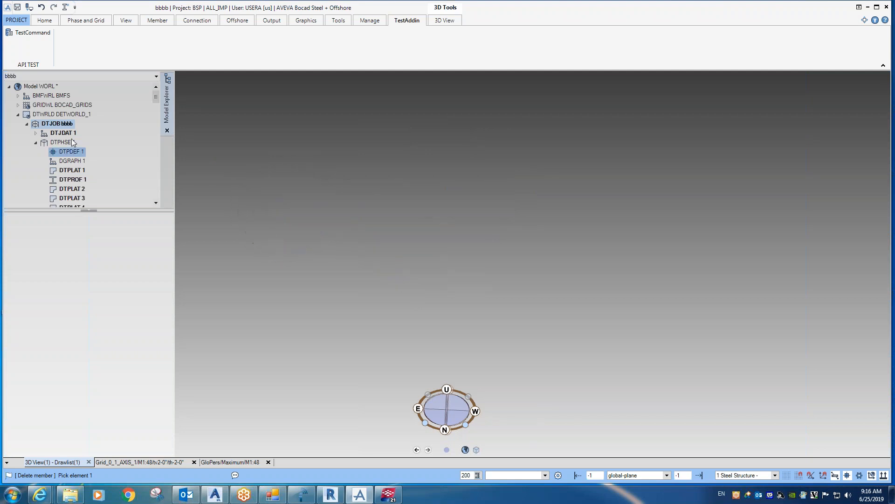
right_click(67, 126)
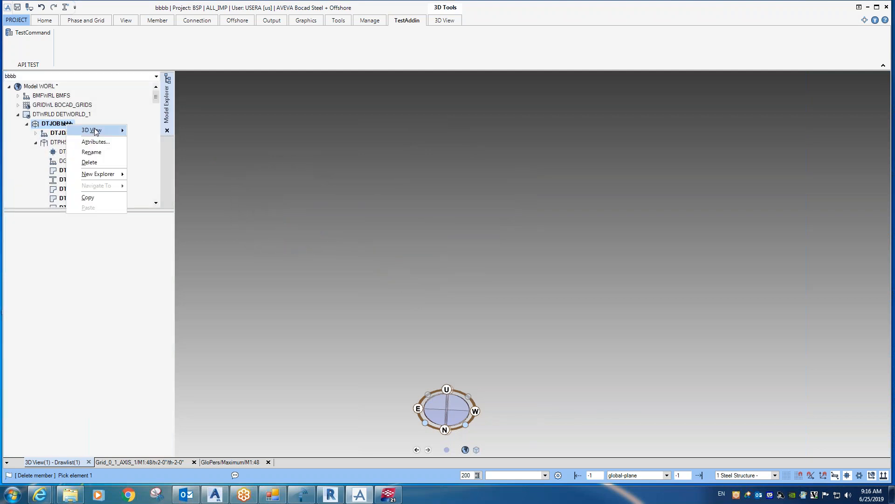
mouse_move(93, 130)
click(147, 131)
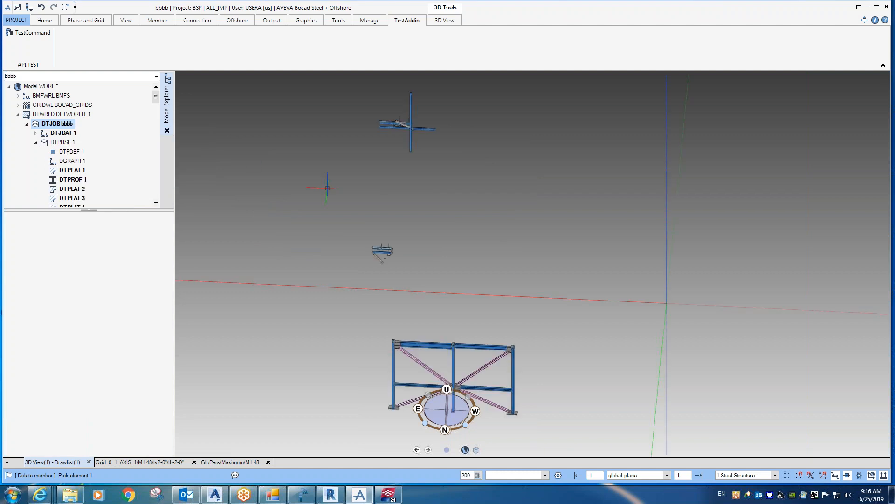
middle_drag(386, 264, 331, 280)
scroll(363, 197, up, 6)
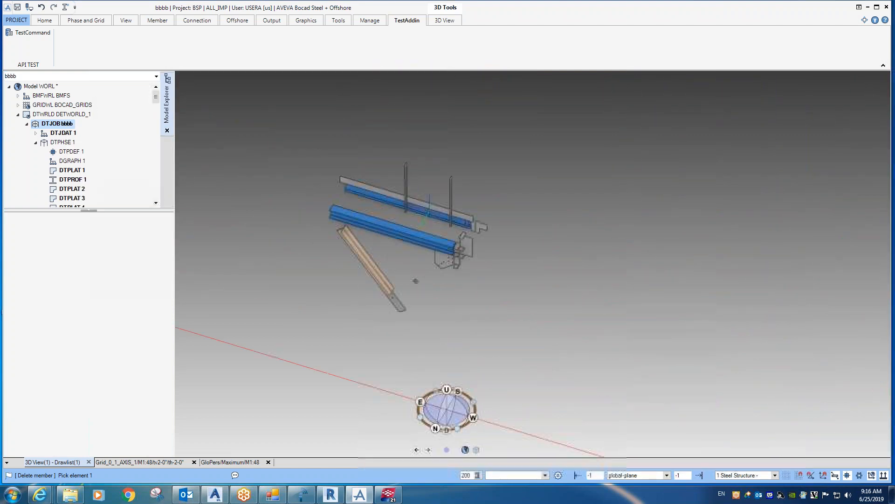
scroll(448, 236, up, 5)
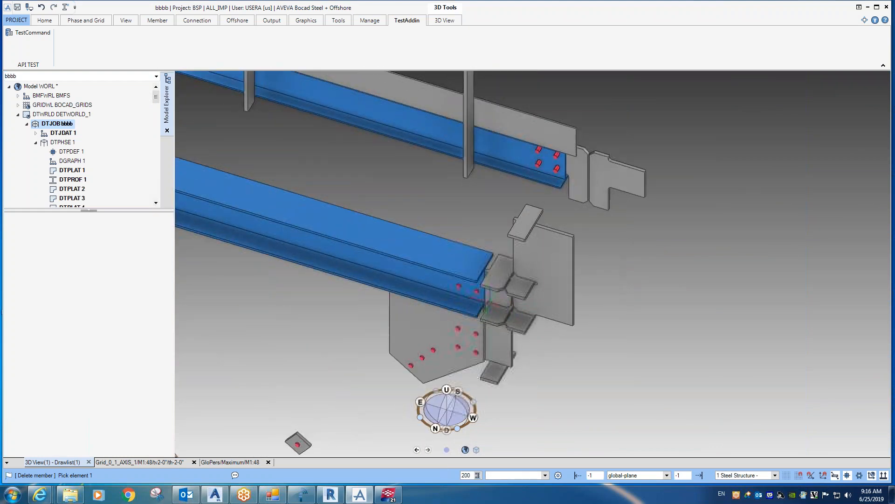
Step: Switch to Tekla Structures, clear the corner joint selection, and compare the original joint with its imported copy in AVEVA Bocad Steel
mouse_move(388, 494)
click(390, 472)
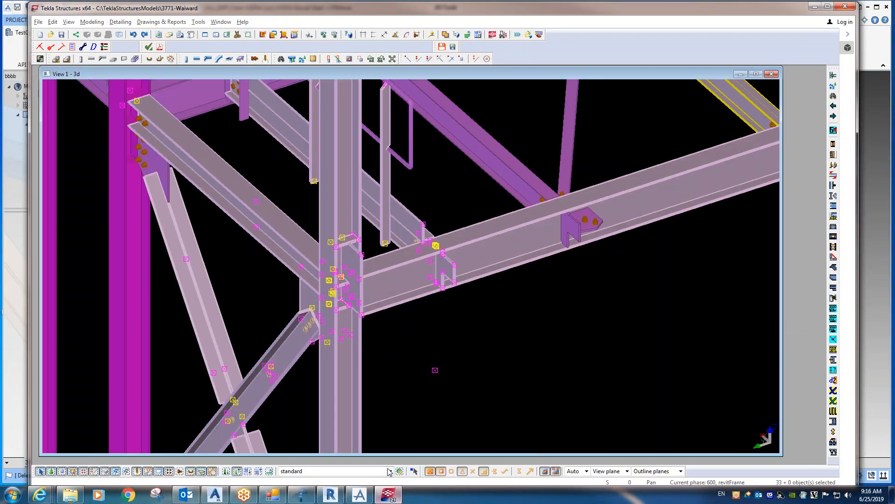
scroll(415, 334, down, 5)
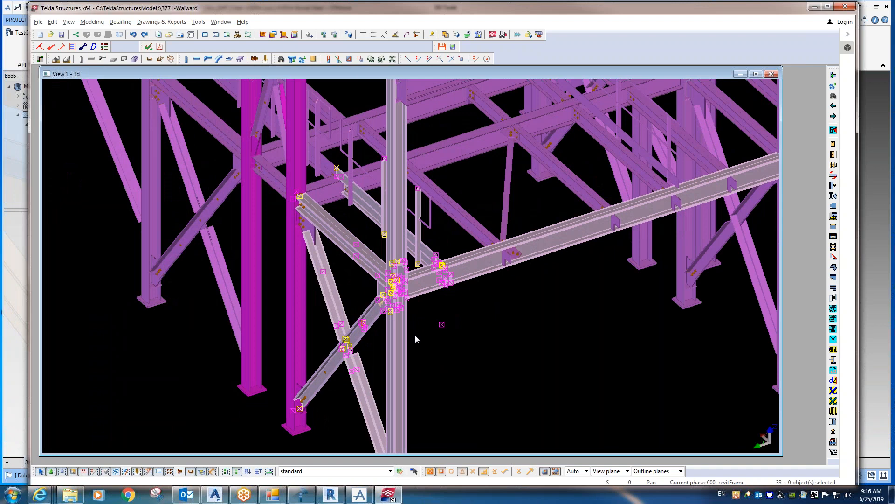
scroll(415, 335, up, 3)
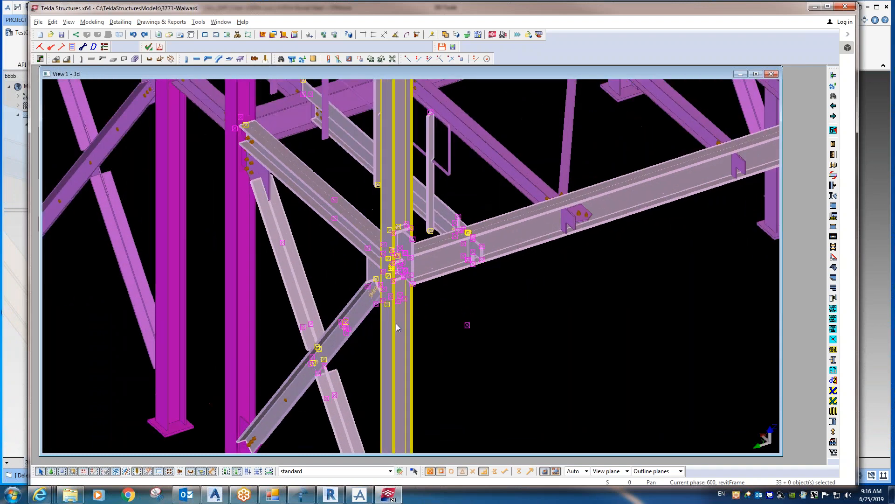
click(485, 344)
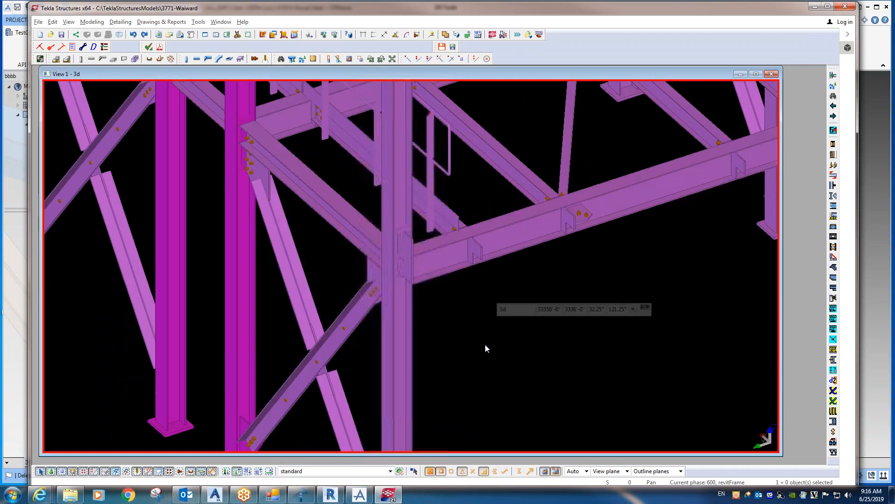
click(815, 7)
scroll(534, 274, down, 3)
middle_drag(531, 274, 449, 329)
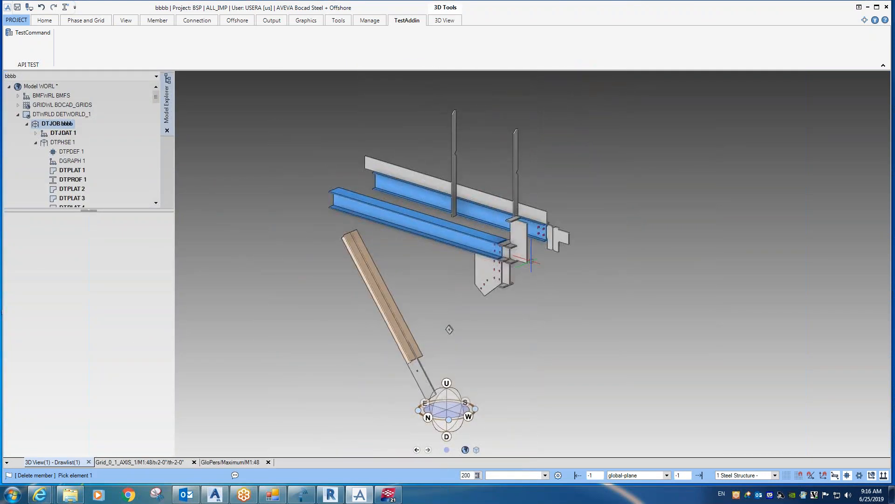
Step: Switch to Tekla Structures and examine the whole structure and the bolted connection beside the handrail at the end column
click(382, 499)
scroll(387, 368, down, 10)
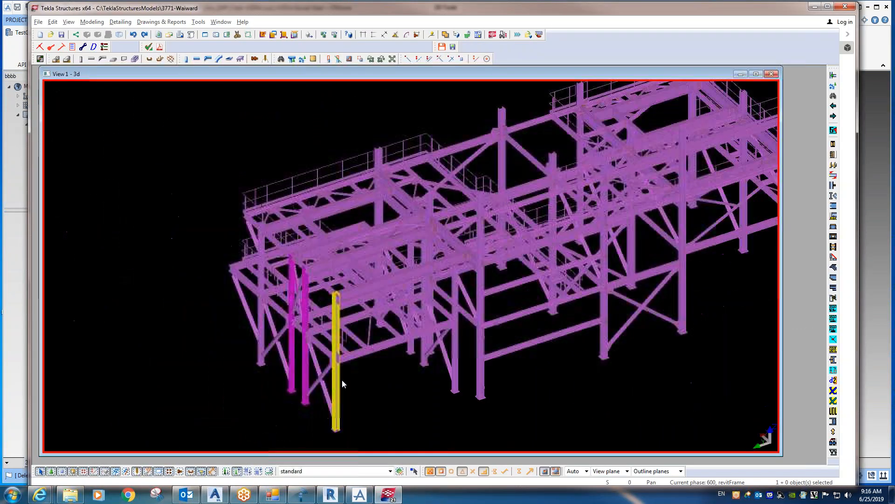
scroll(403, 405, down, 2)
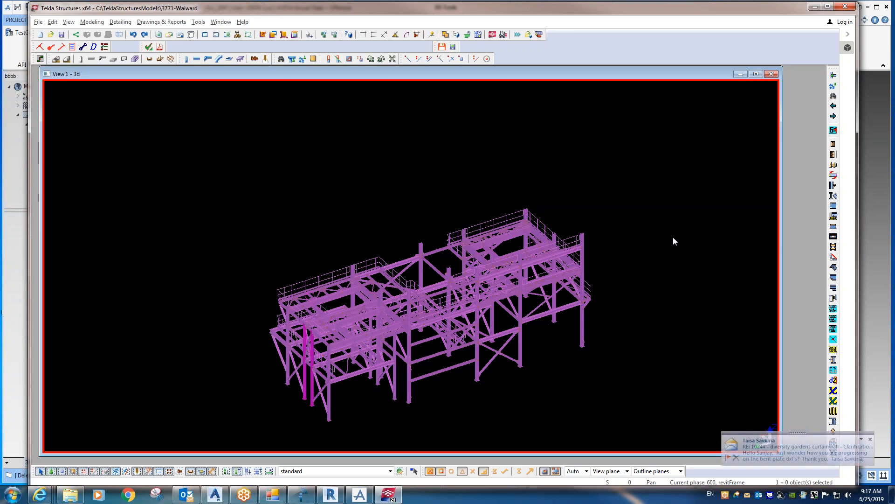
scroll(631, 263, up, 4)
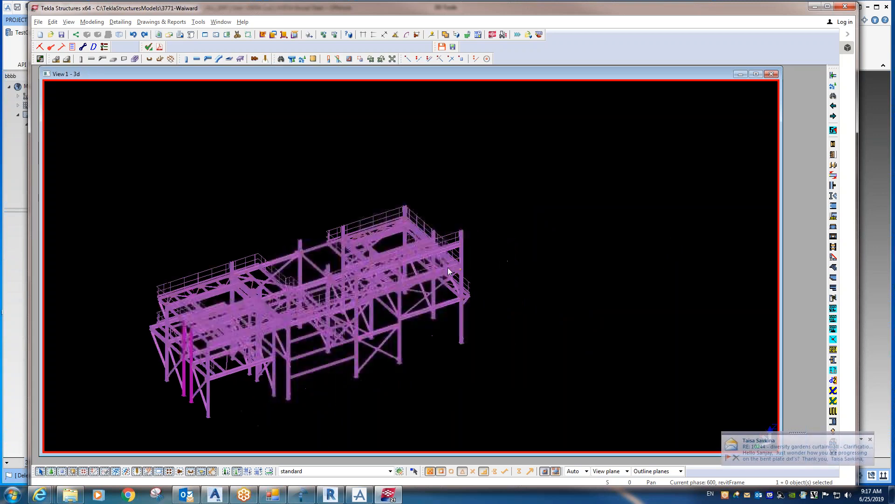
scroll(455, 264, up, 8)
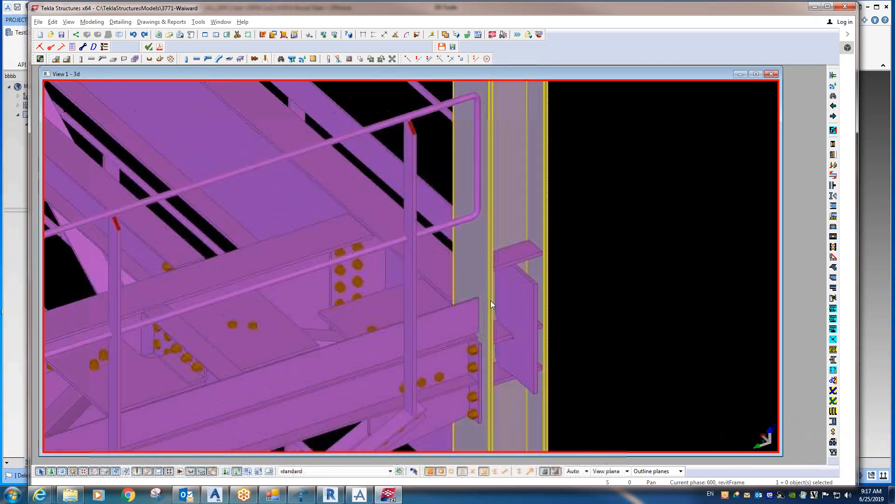
Step: Switch to AVEVA Bocad Steel and inspect the imported corner joint's beams, brace, gusset plate, stiffeners and bolts from several sides
click(356, 496)
scroll(471, 284, up, 6)
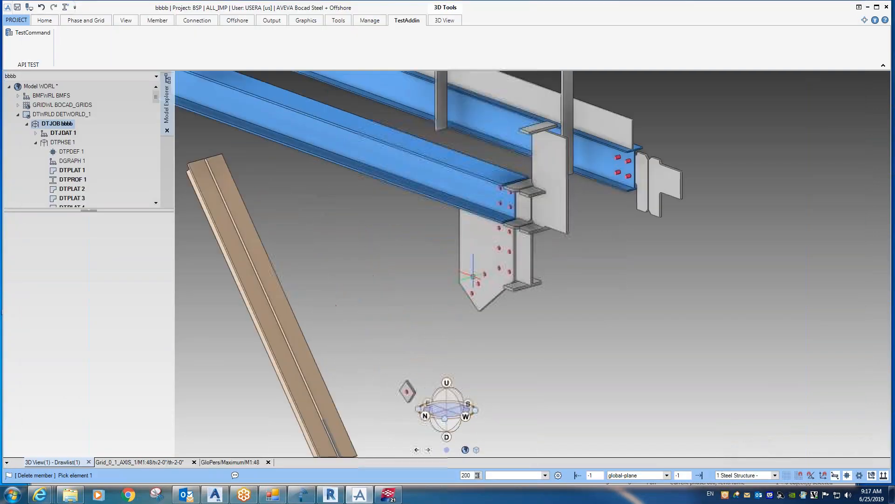
middle_drag(471, 286, 556, 279)
middle_drag(568, 257, 488, 296)
scroll(488, 298, down, 6)
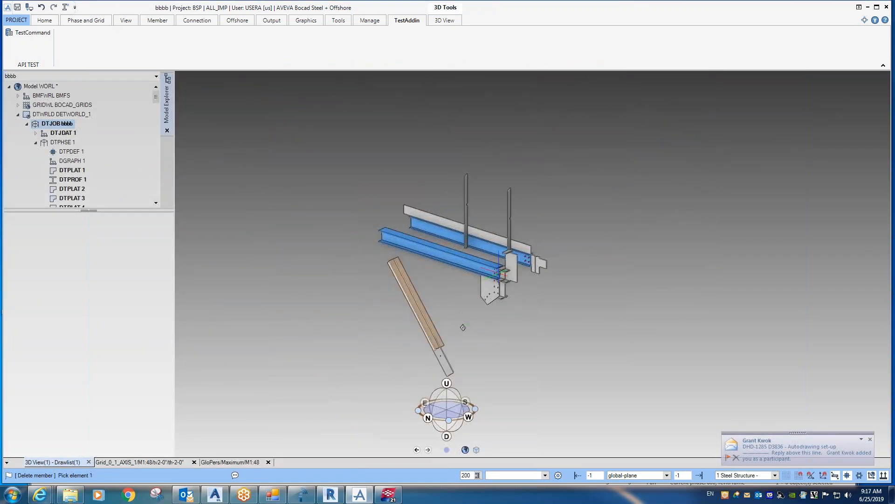
scroll(488, 299, up, 8)
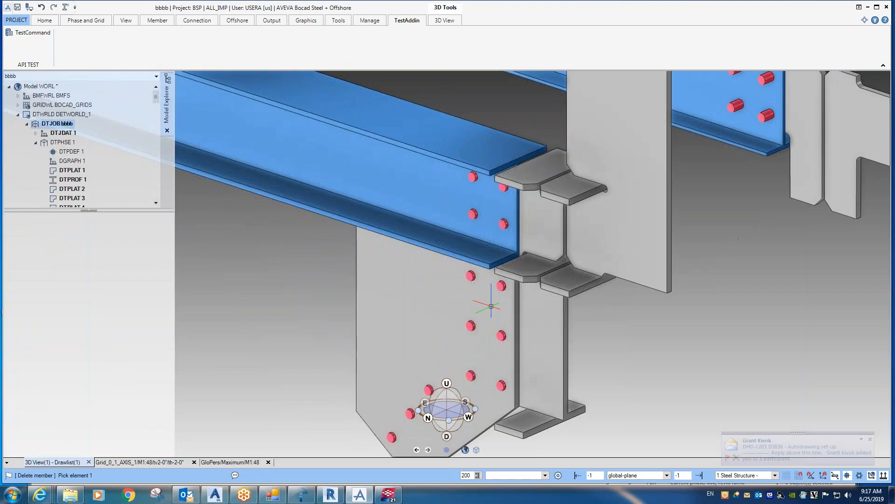
scroll(491, 305, down, 5)
scroll(494, 255, up, 6)
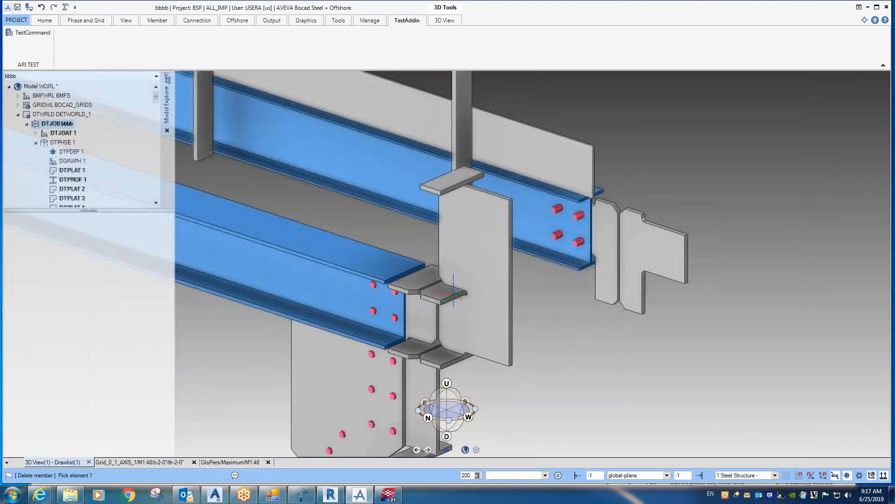
scroll(494, 256, up, 2)
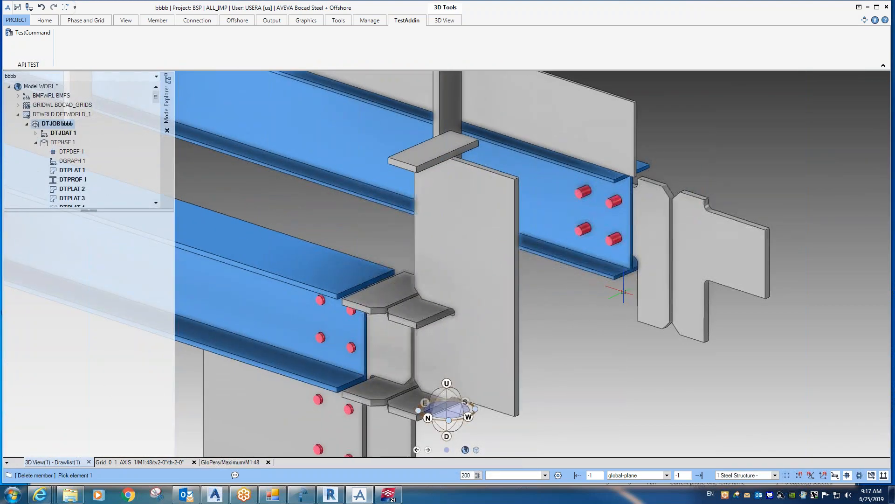
scroll(570, 298, down, 5)
middle_drag(570, 298, 590, 238)
scroll(588, 240, down, 4)
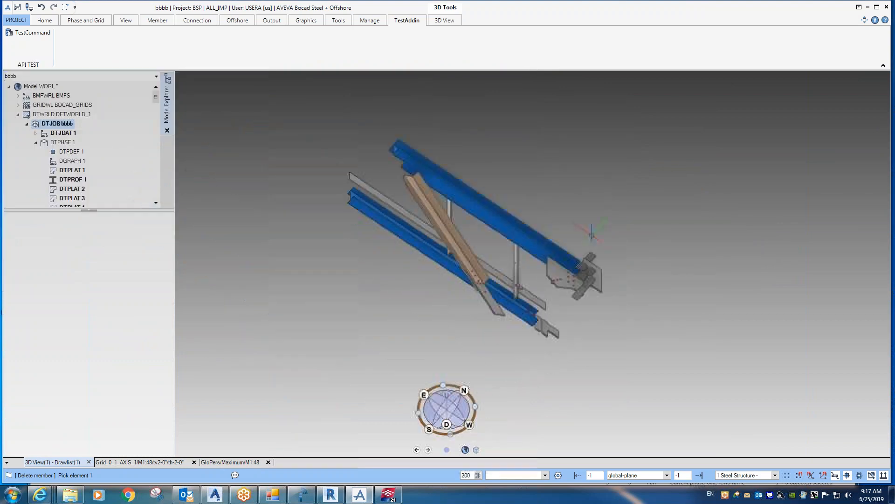
Step: Examine the imported braced frame's upper corner connection and select its top plate between the column and the beam
scroll(578, 262, down, 7)
middle_drag(588, 326, 546, 339)
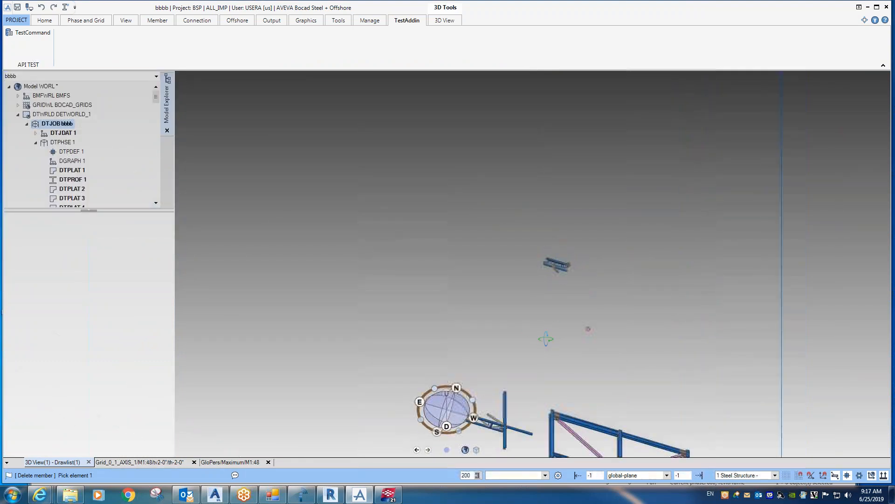
scroll(560, 438, up, 10)
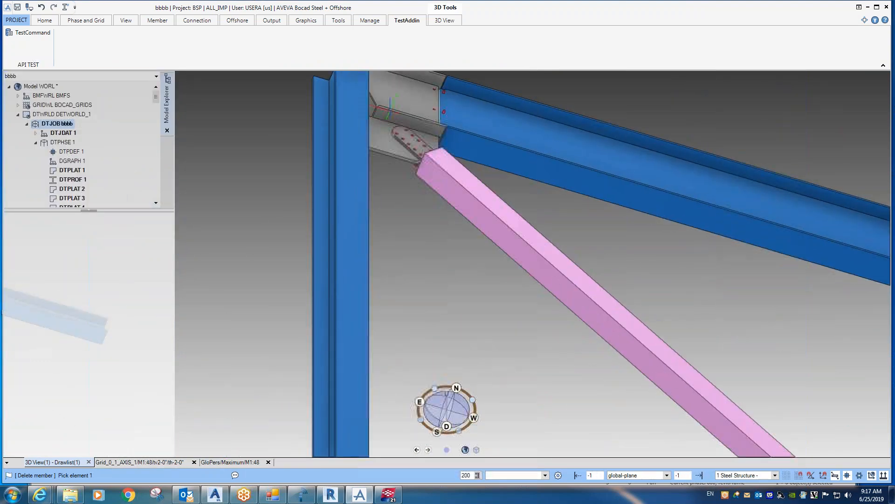
middle_drag(443, 117, 493, 139)
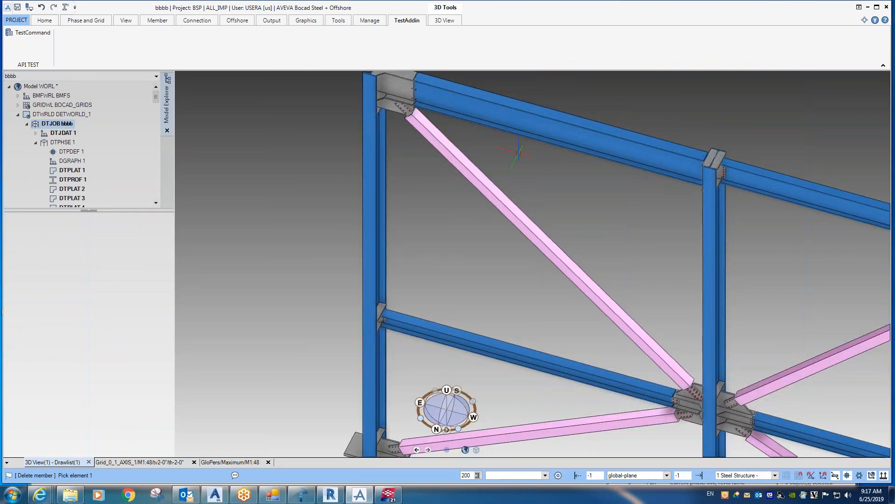
middle_drag(519, 132, 390, 175)
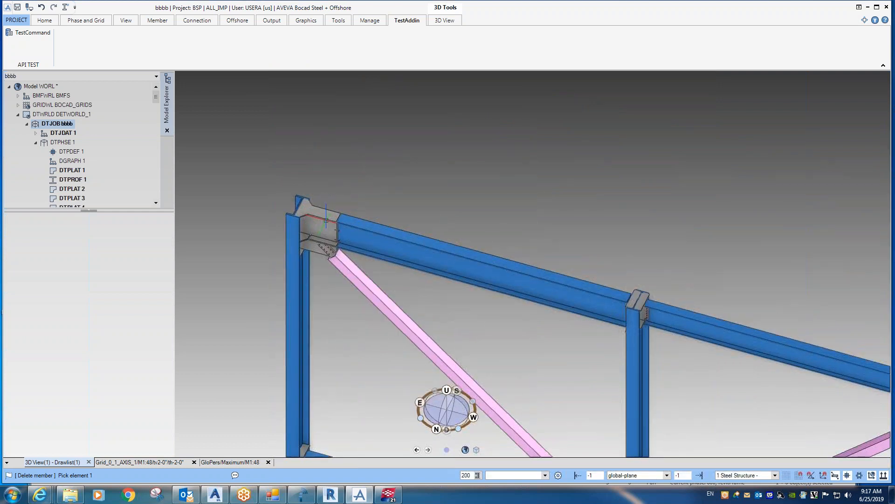
click(326, 216)
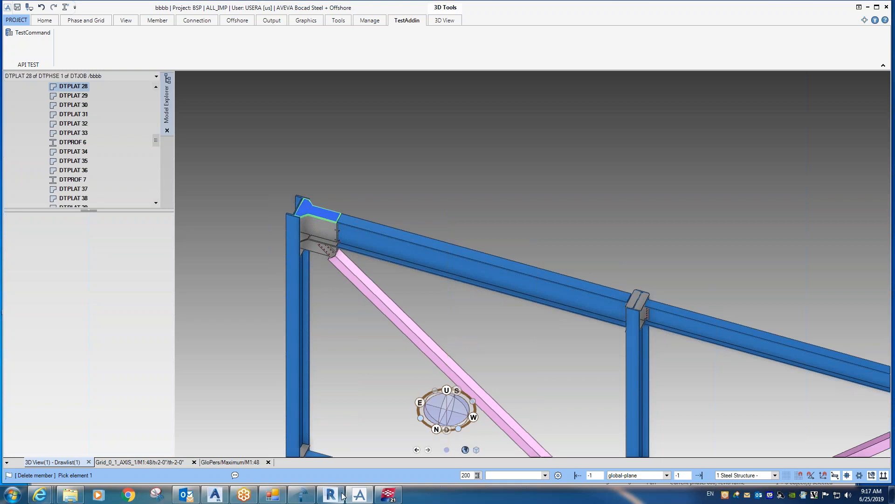
Step: Switch to Tekla Structures, open the VF parameters of the bolted brace connection at the end column, review them, and close the dialog
click(386, 498)
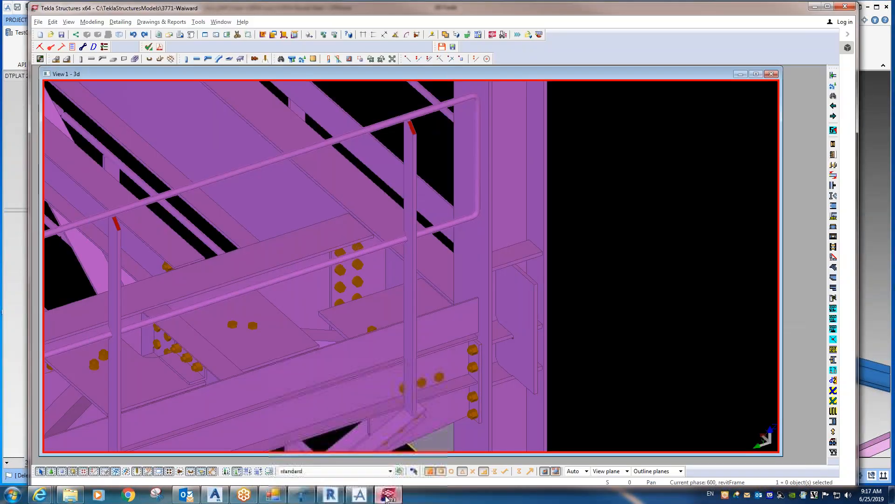
scroll(513, 357, up, 3)
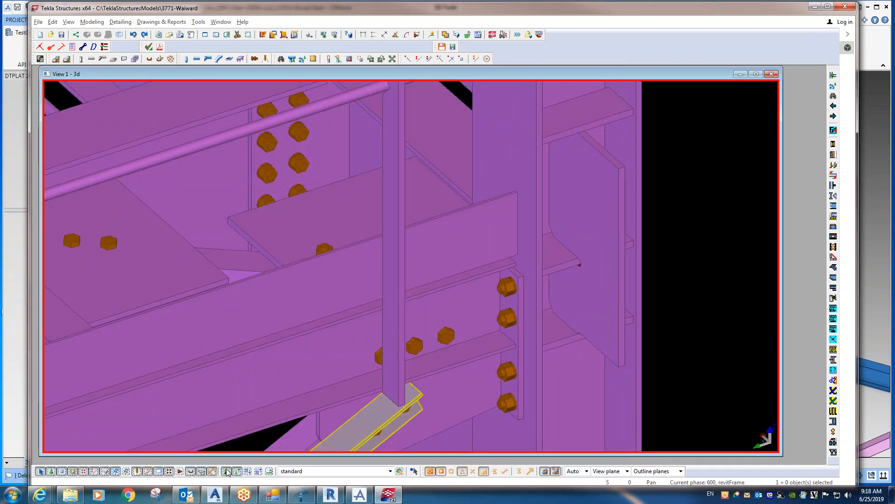
click(514, 318)
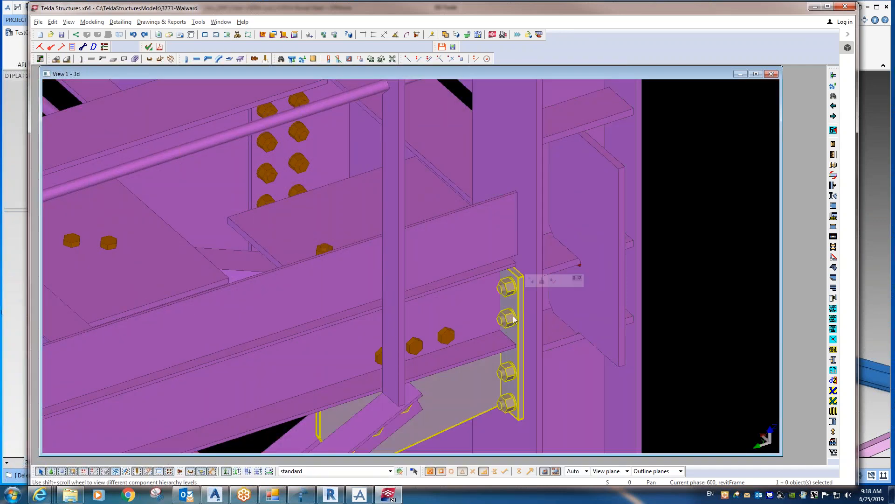
double_click(513, 318)
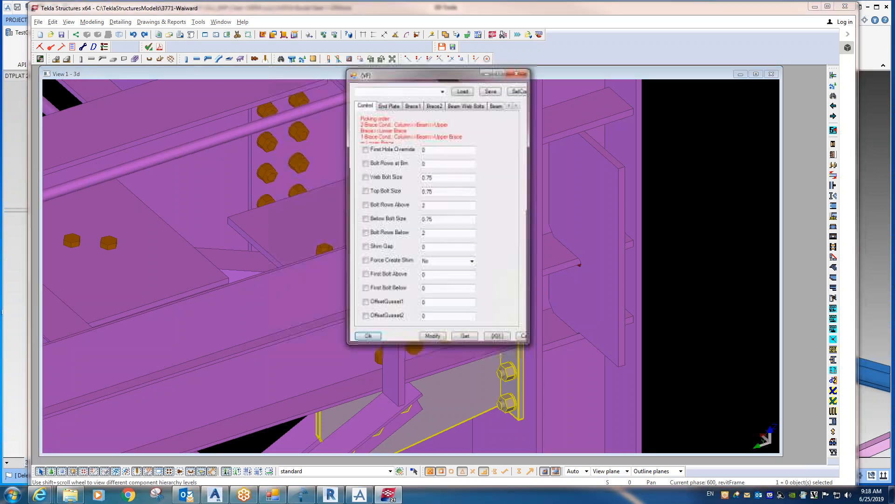
drag(417, 74, 197, 62)
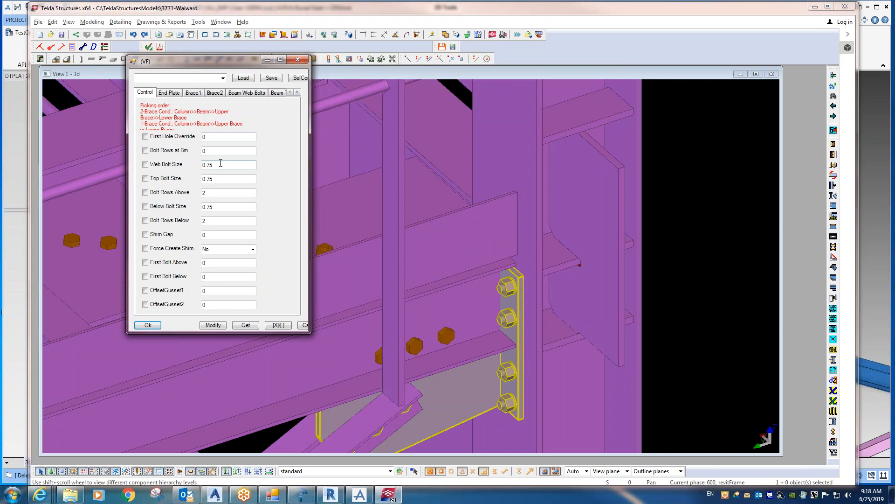
click(298, 59)
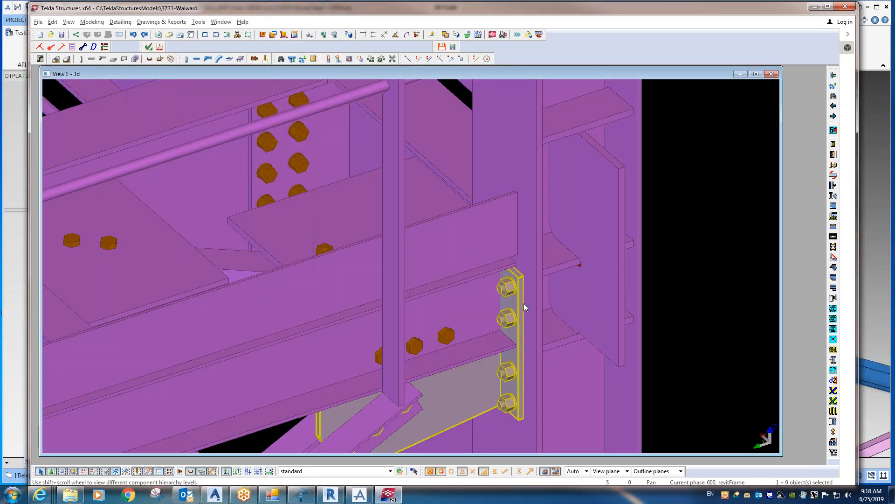
scroll(522, 305, down, 3)
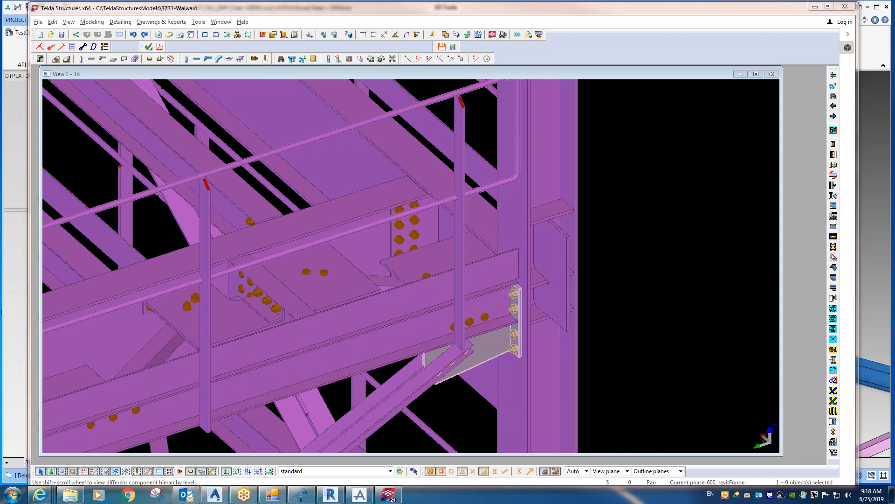
scroll(596, 271, down, 2)
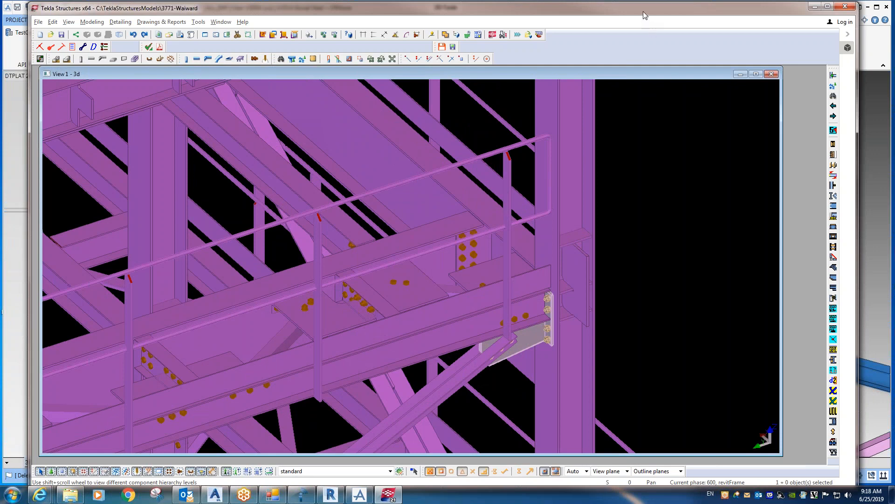
scroll(652, 139, down, 3)
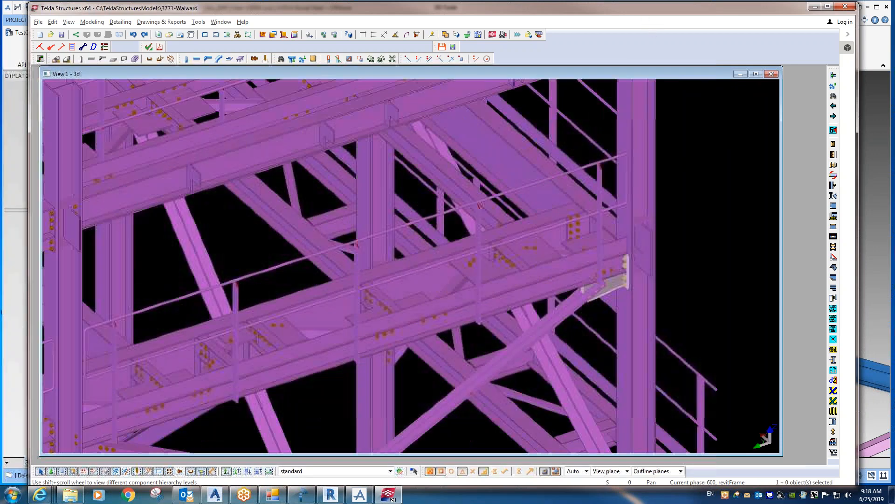
Step: Switch to AVEVA Bocad Steel and examine the imported braced frame and the bolted gusset joint where the braces meet the middle column
click(814, 7)
scroll(550, 205, down, 5)
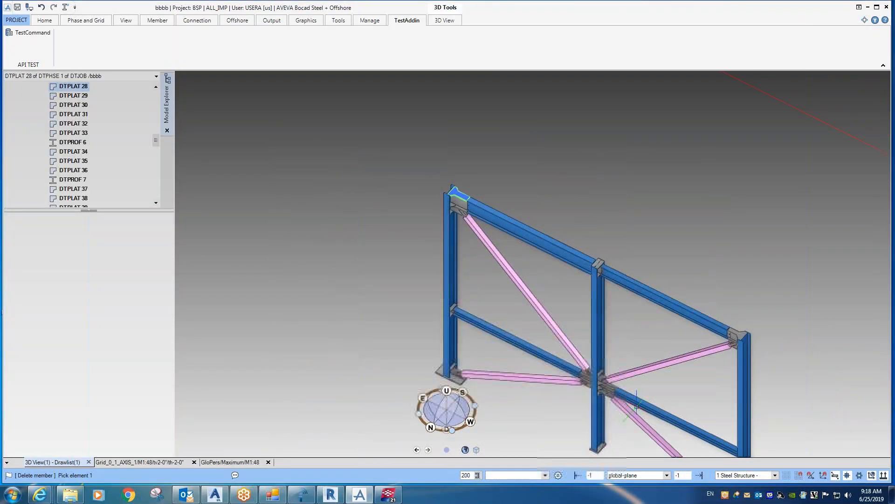
scroll(637, 405, up, 3)
scroll(636, 406, up, 1)
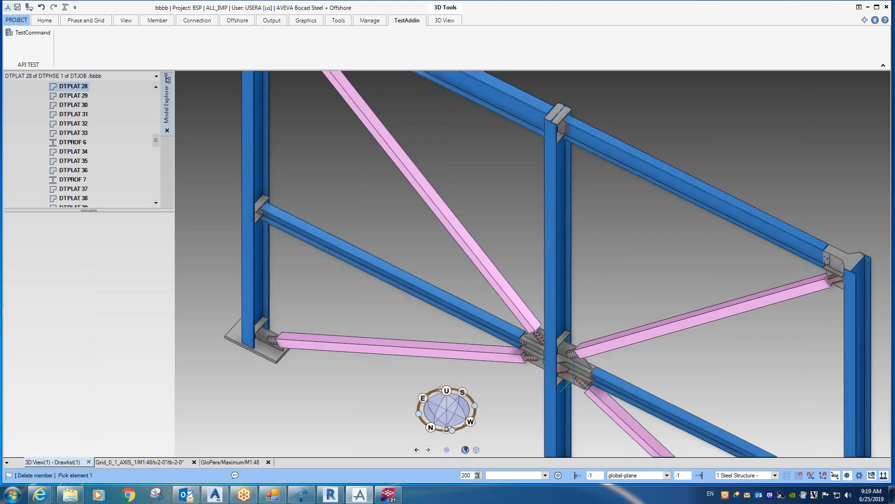
scroll(564, 386, down, 3)
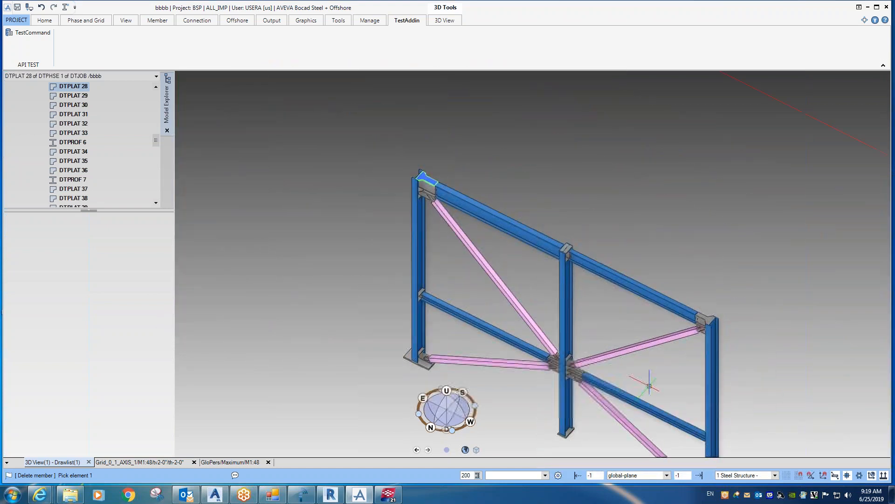
scroll(649, 387, down, 2)
scroll(692, 447, up, 3)
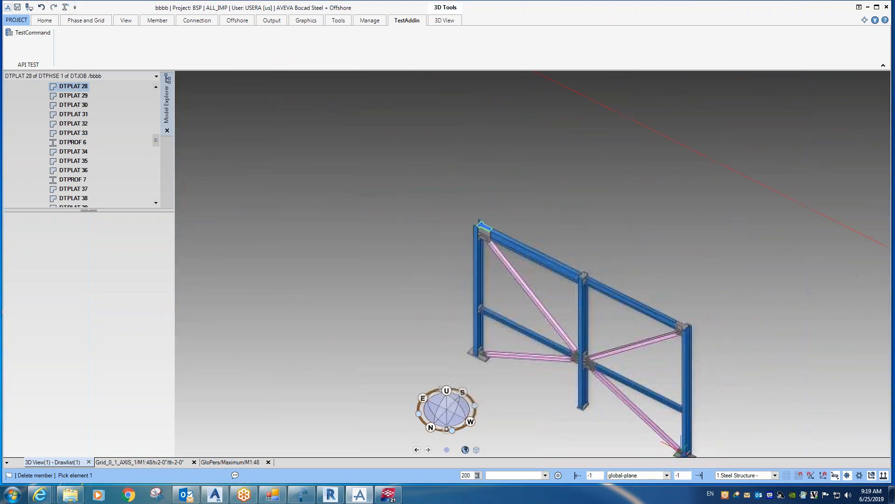
scroll(691, 443, up, 5)
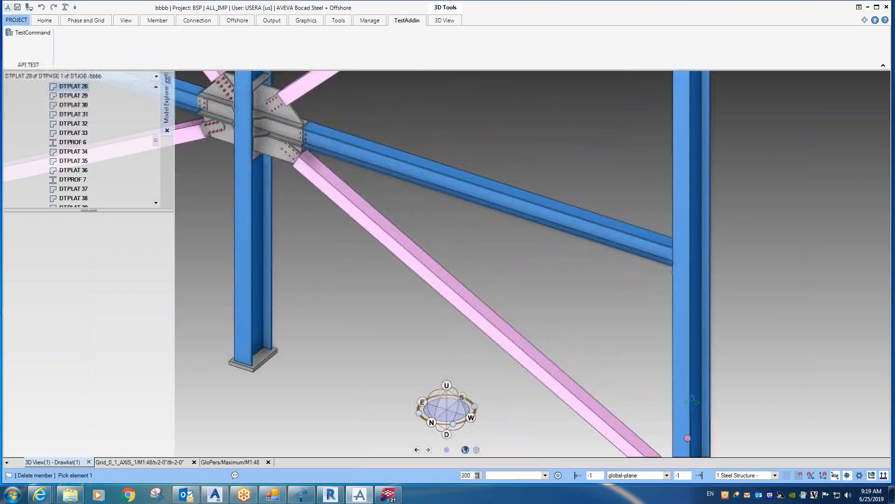
scroll(690, 391, down, 3)
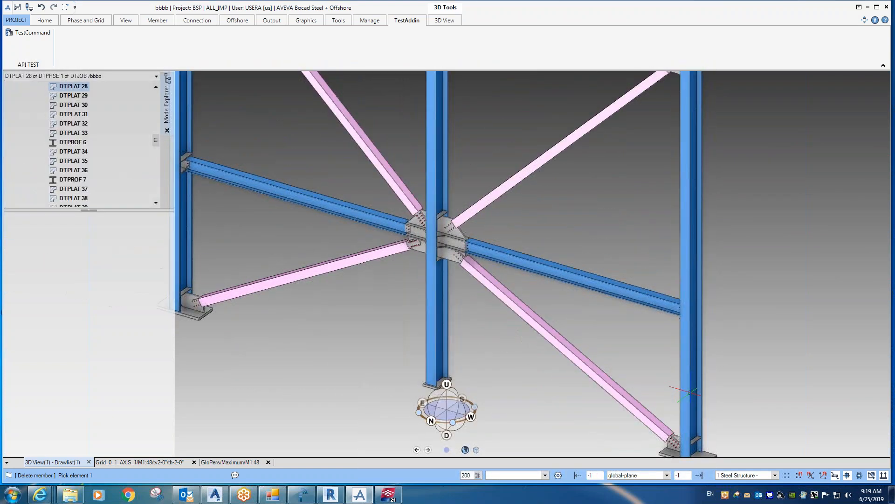
scroll(425, 266, up, 4)
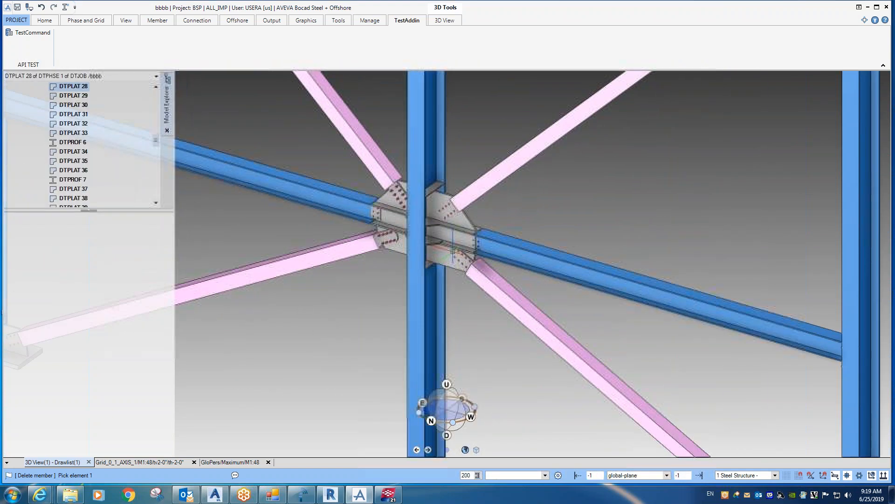
scroll(466, 258, up, 2)
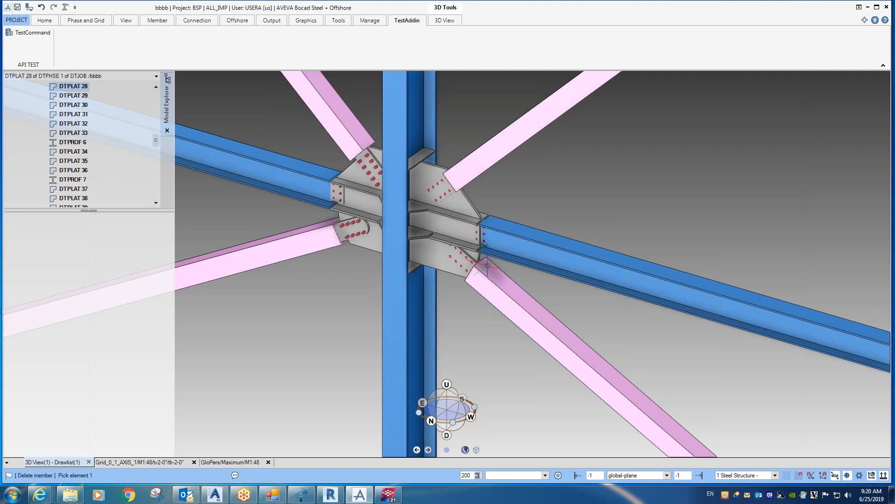
Step: Examine the frame's upper corner connection at the end column, including its brace bolts, gusset plate and beam splice
scroll(458, 233, down, 2)
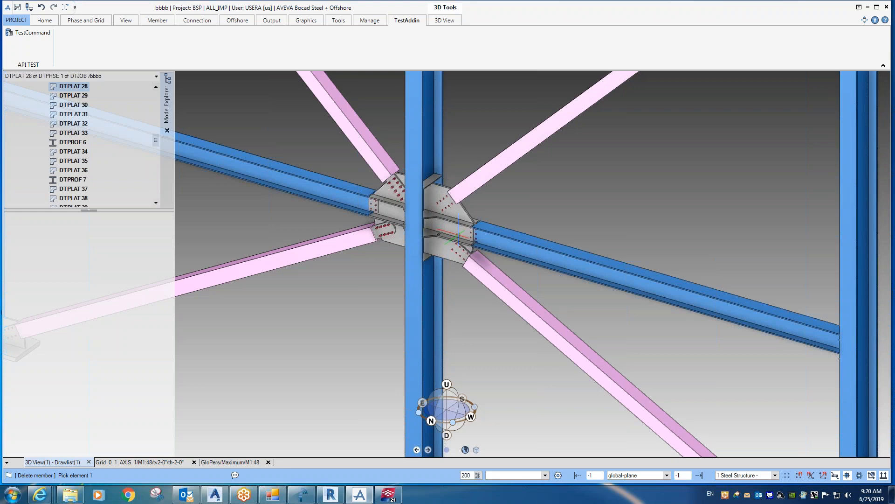
scroll(458, 235, down, 7)
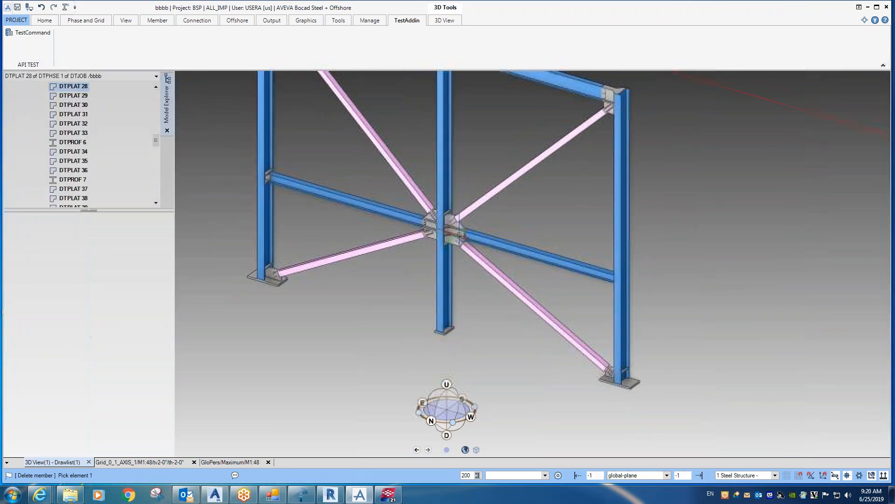
scroll(597, 105, up, 5)
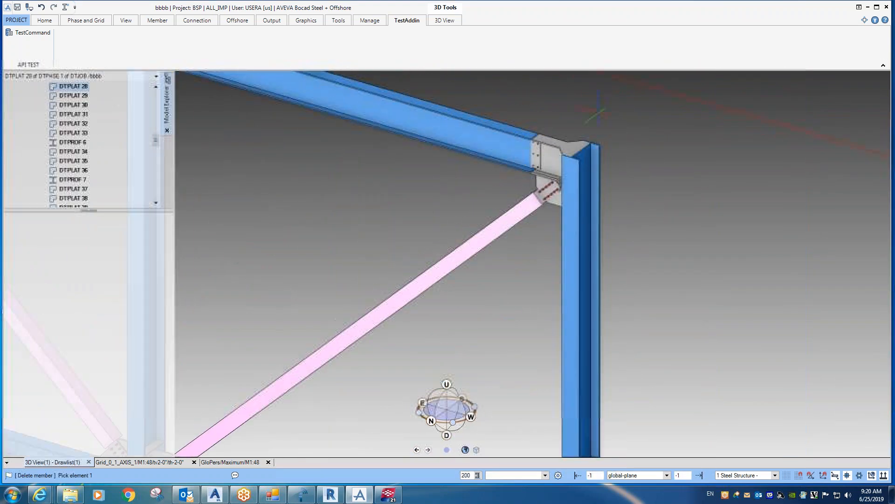
scroll(573, 148, up, 2)
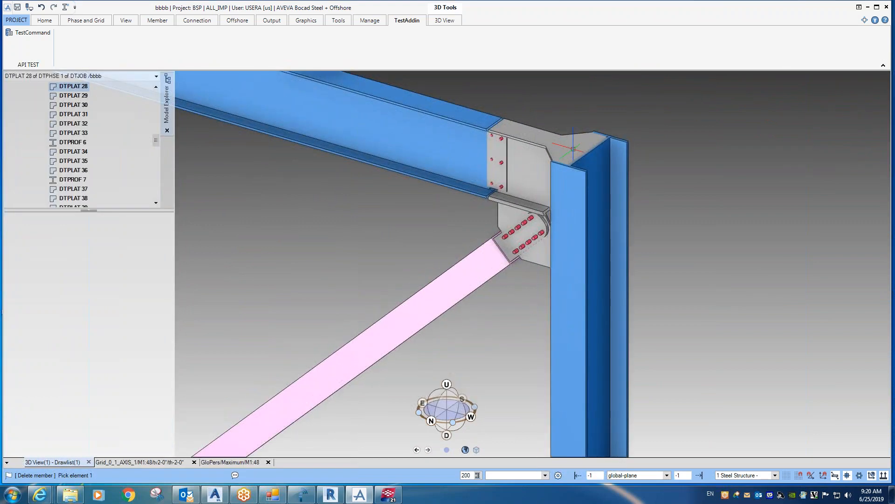
scroll(489, 200, up, 1)
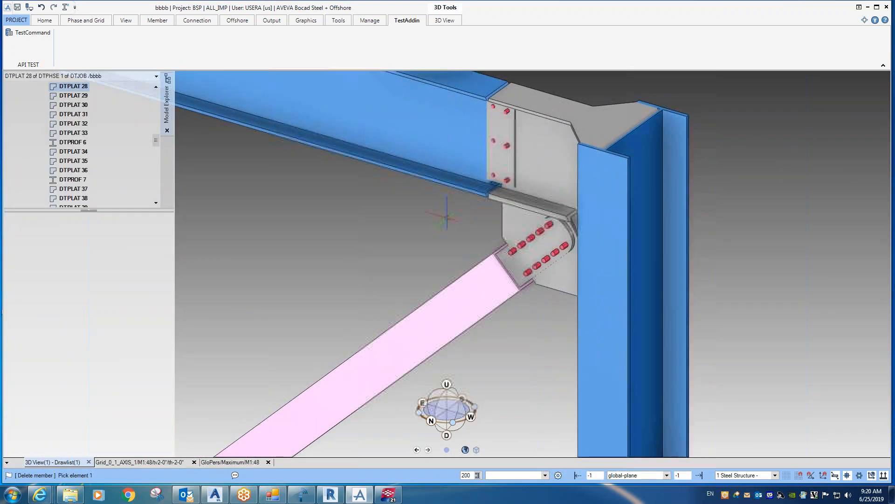